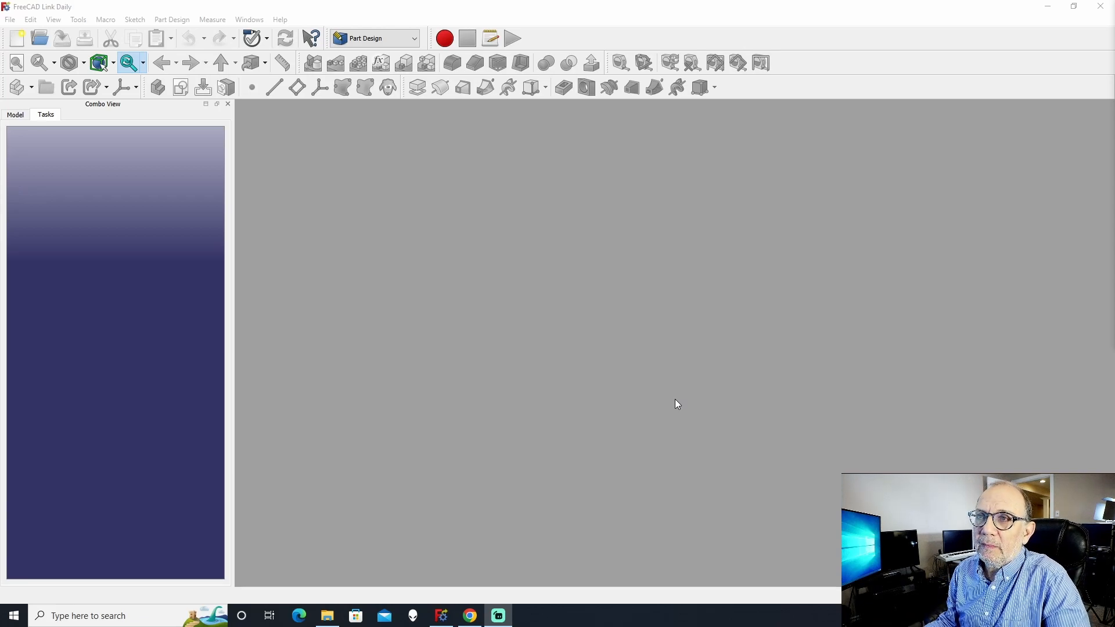
- Create a new document with a body and start a sketch on the XY plane
click(10, 19)
click(49, 34)
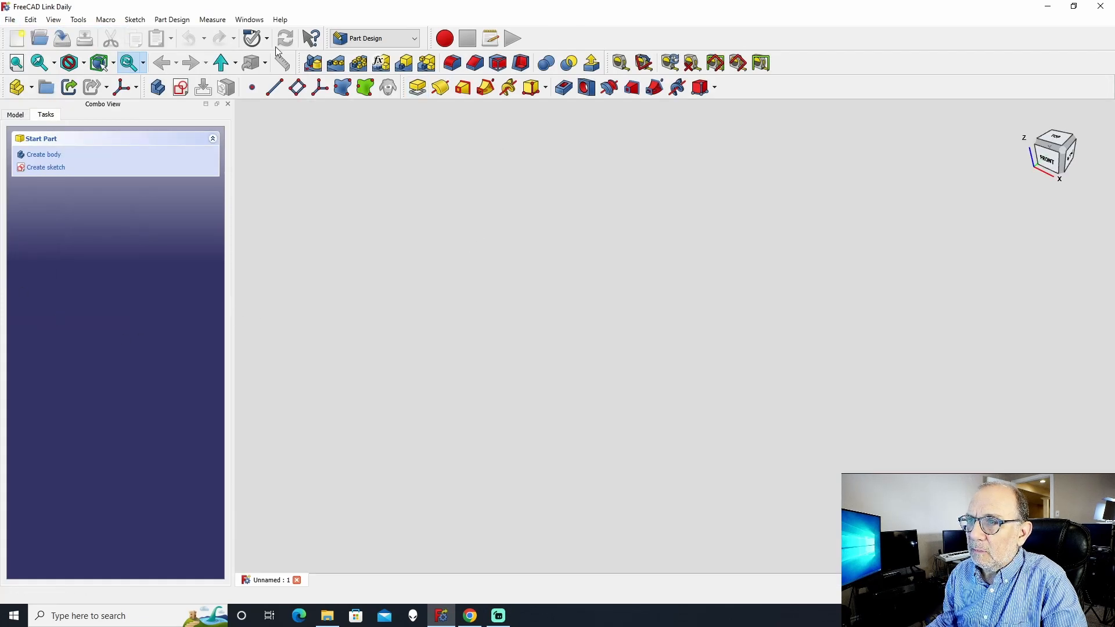
click(52, 156)
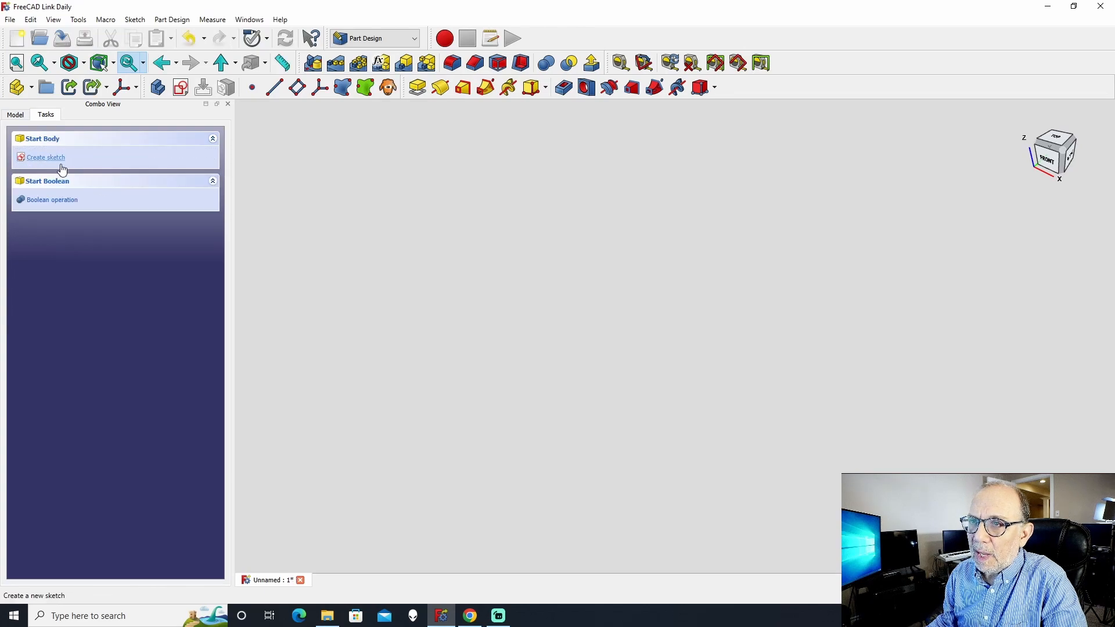
click(61, 158)
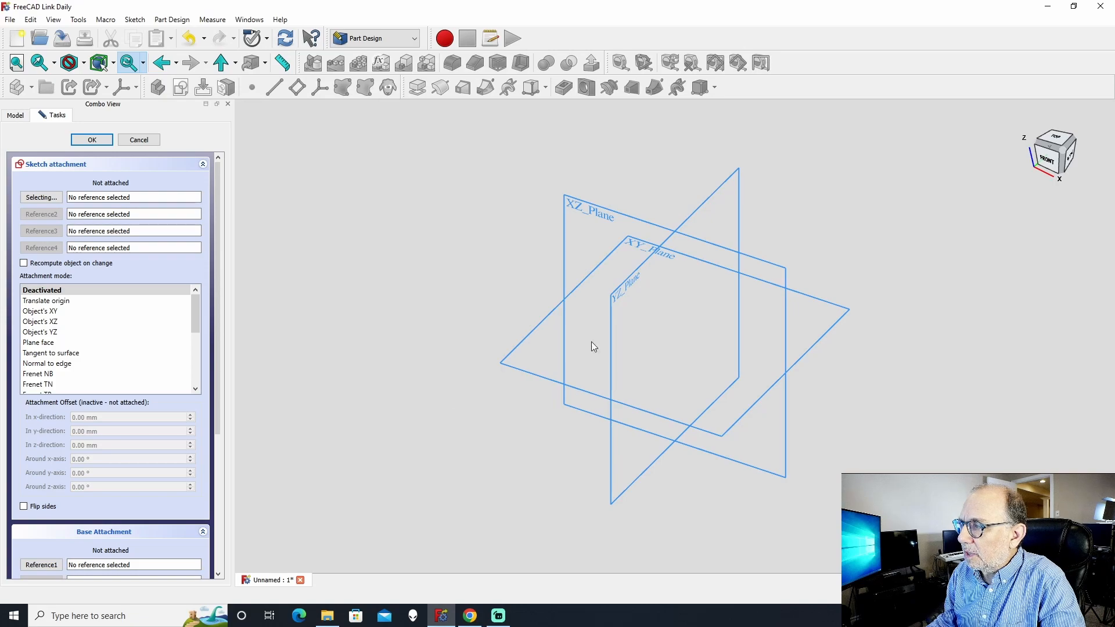
click(573, 291)
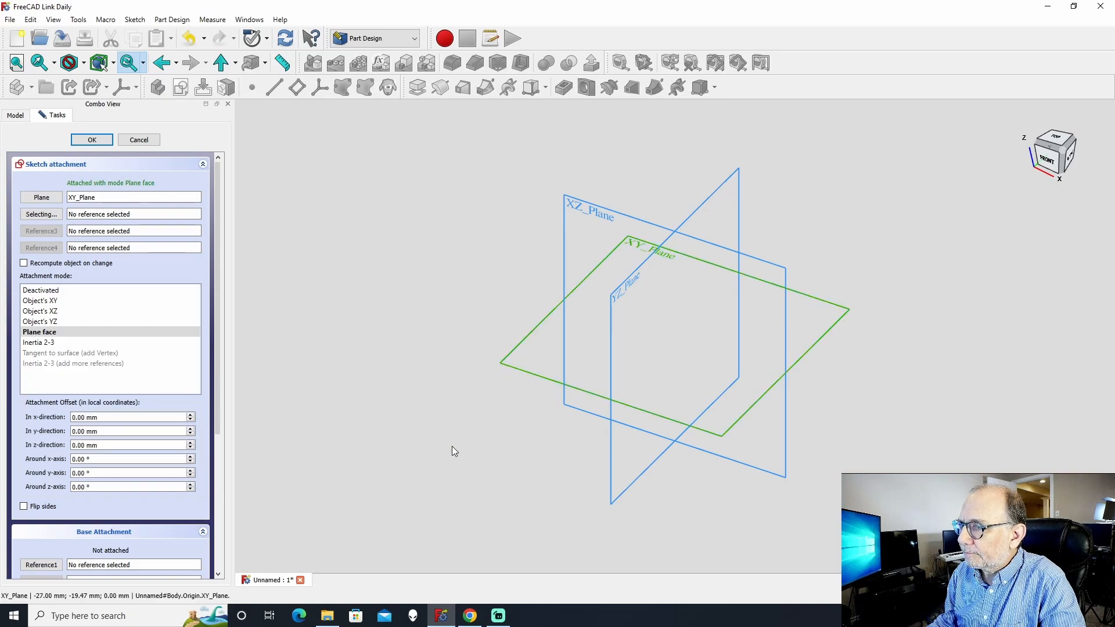
click(92, 139)
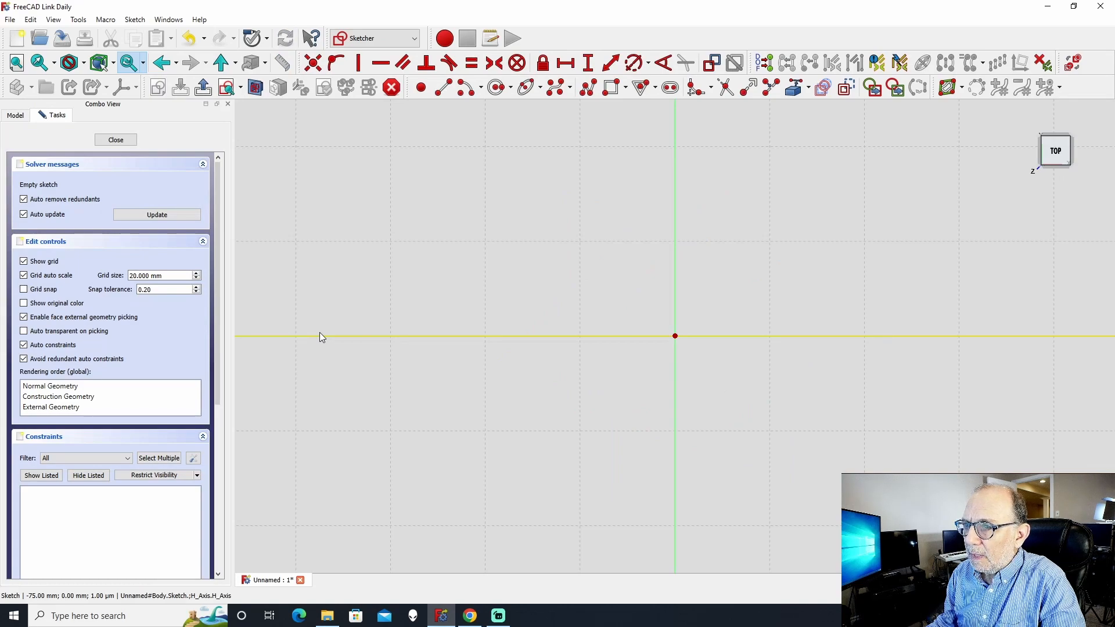
- Sketch a rectangle about 45 mm wide around the origin and adjust its upper edge slightly
mouse_move(812, 312)
middle_down()
mouse_move(761, 311)
mouse_move(758, 292)
mouse_move(769, 296)
middle_up()
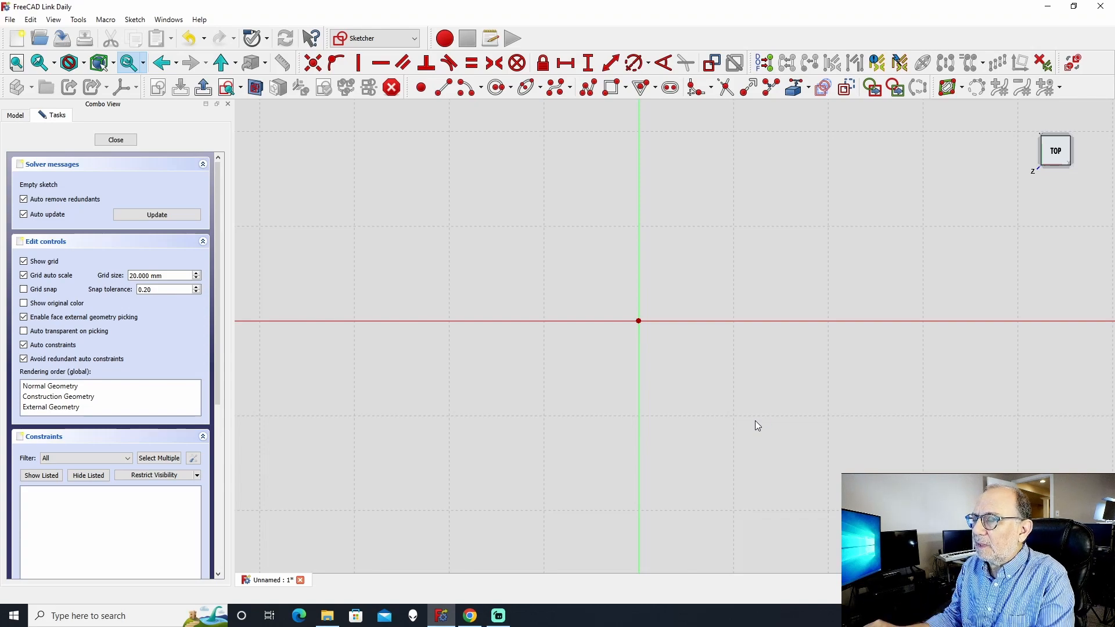
click(612, 88)
click(595, 254)
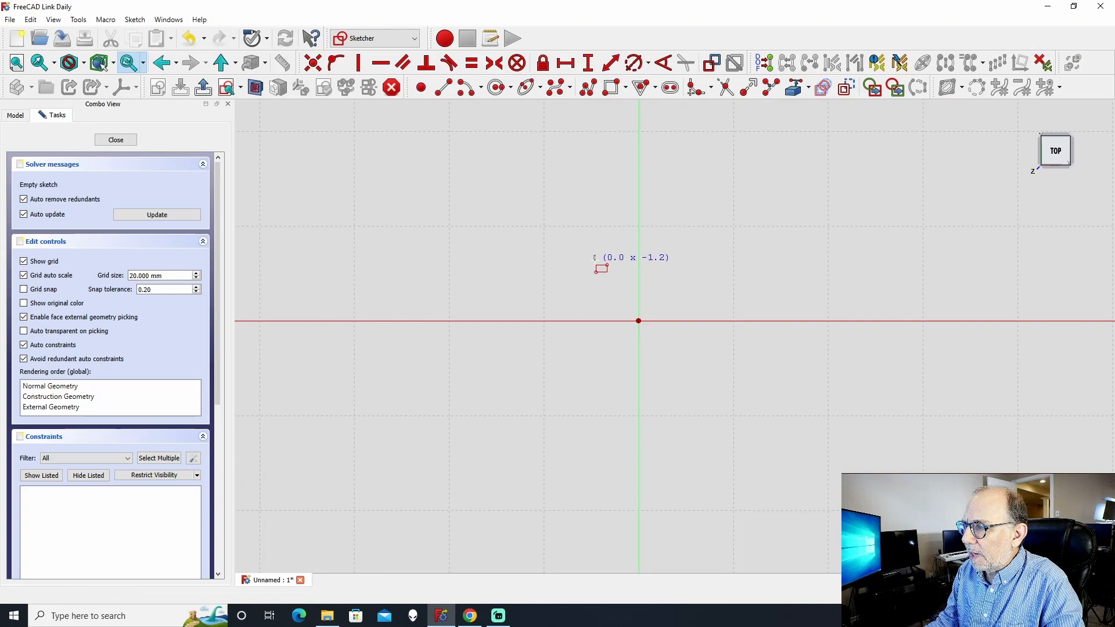
click(708, 380)
right_click(682, 467)
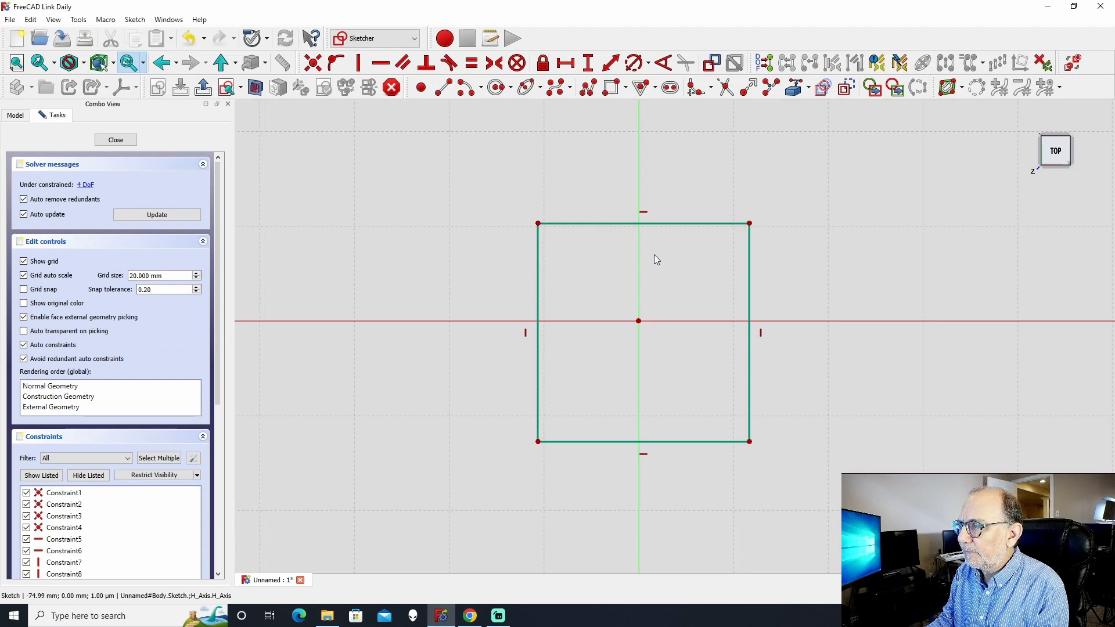
mouse_move(639, 224)
mouse_down()
mouse_move(626, 222)
mouse_move(632, 205)
mouse_move(649, 221)
mouse_move(628, 223)
mouse_up()
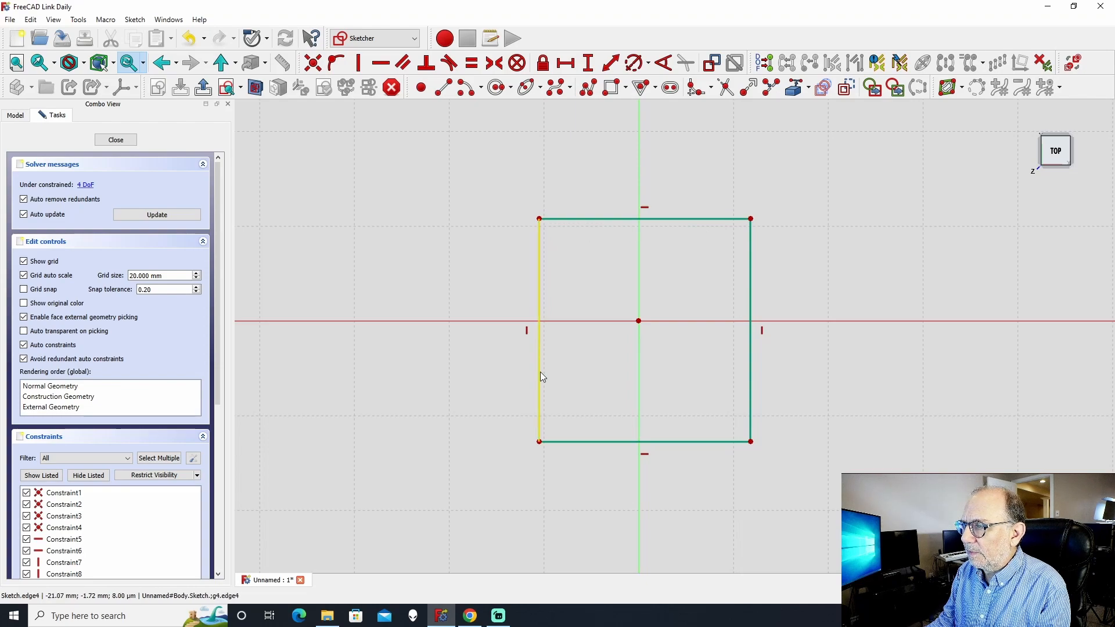
- Constrain the rectangle's top edge to a horizontal length of 40 mm
click(561, 63)
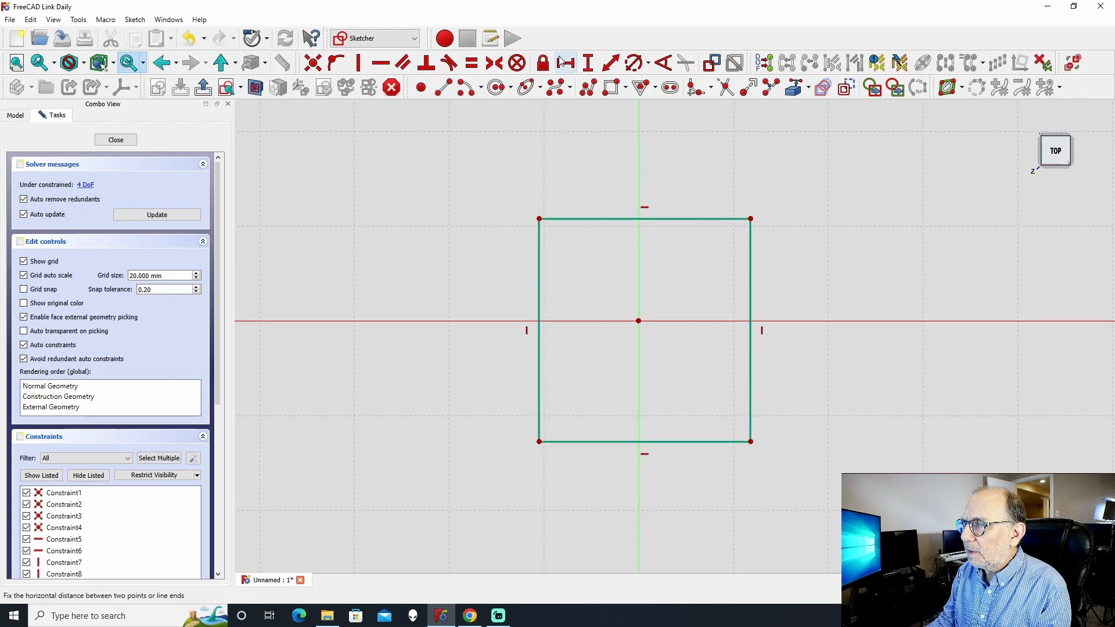
click(632, 221)
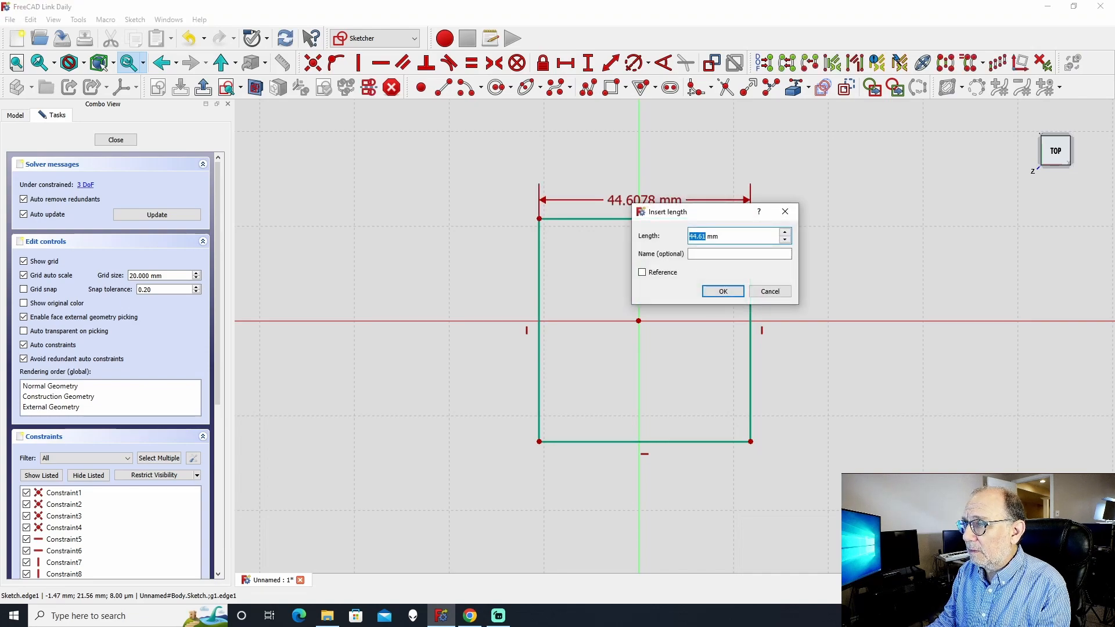
text(4)
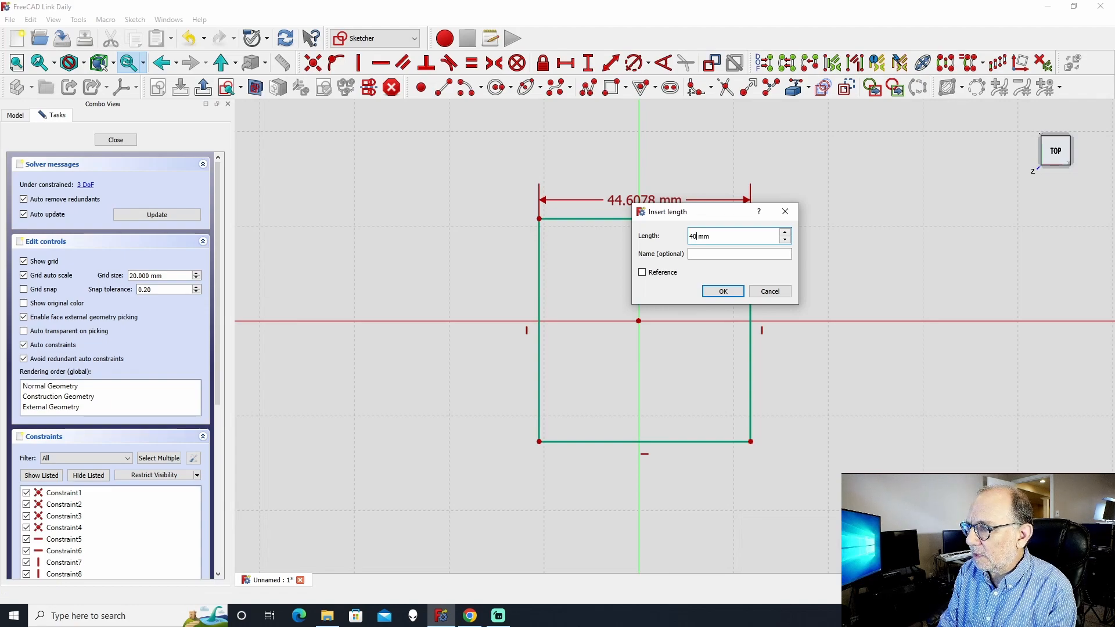
key(Return)
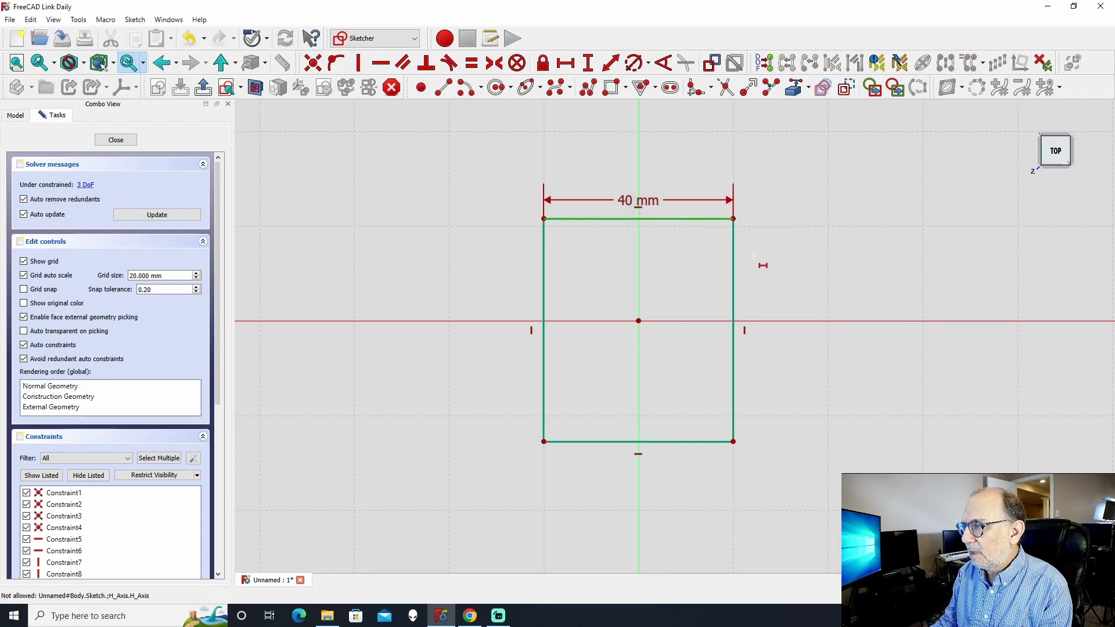
- Make the rectangle's top and left edges equal and move the width dimension farther above the shape
click(589, 69)
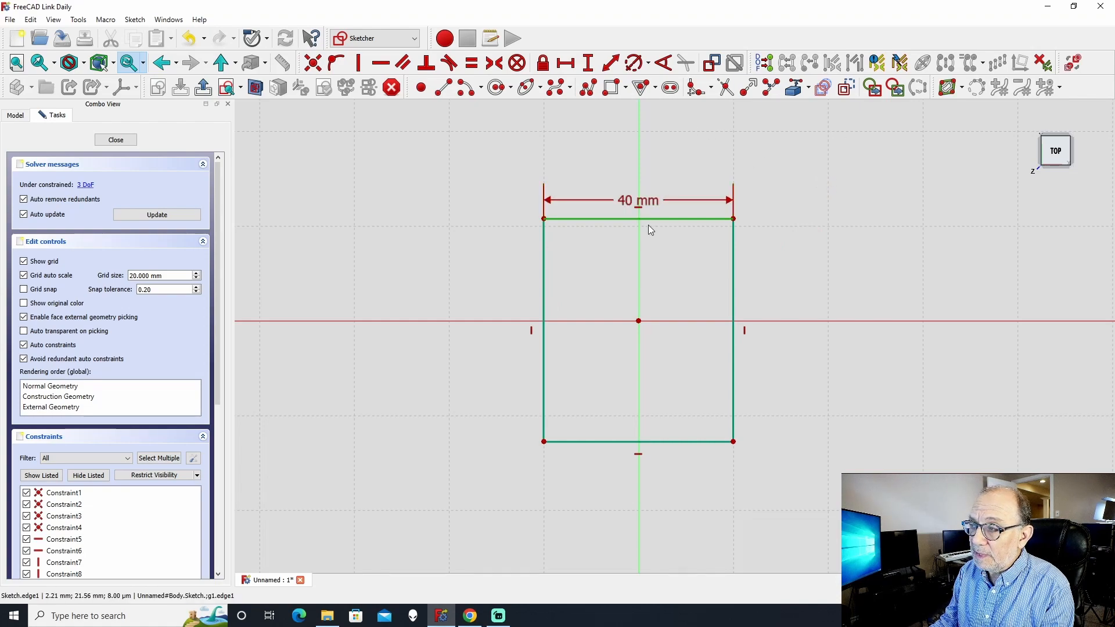
click(614, 219)
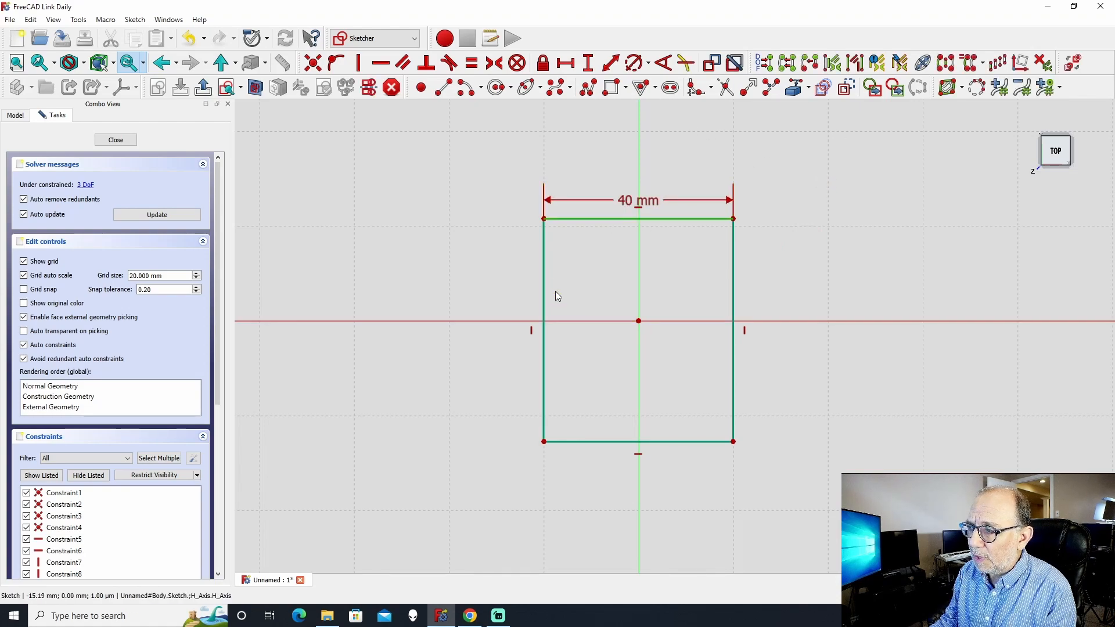
click(543, 366)
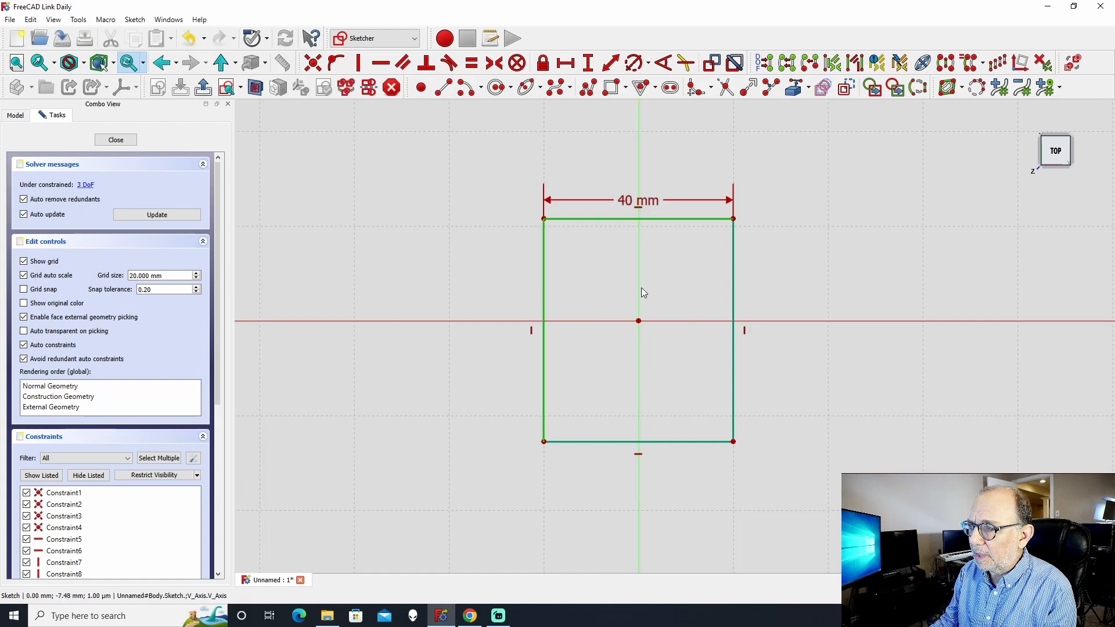
click(472, 64)
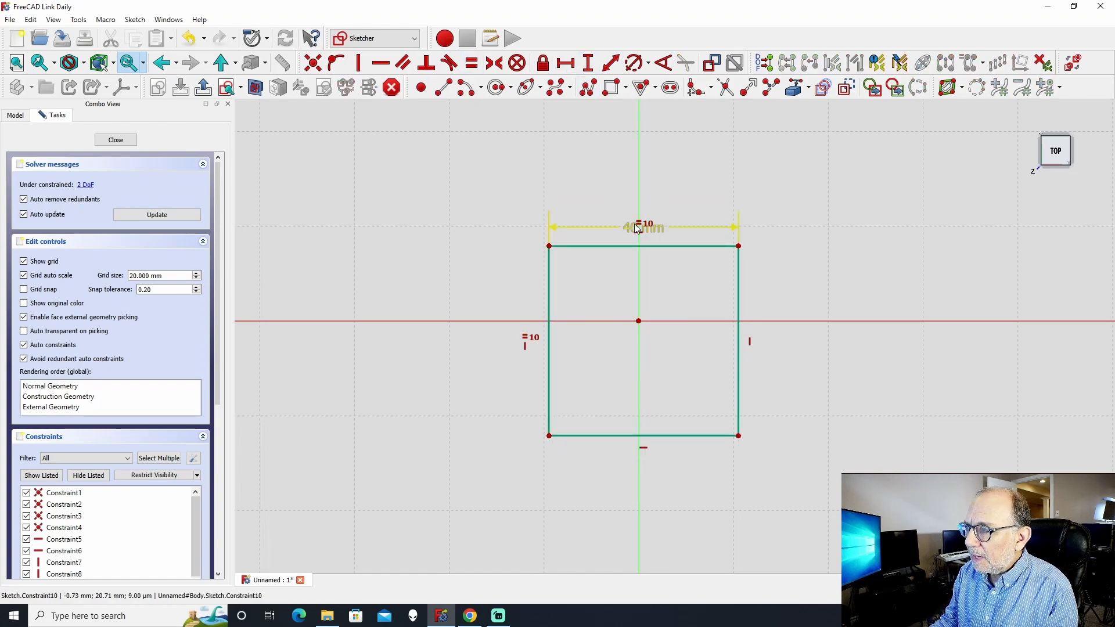
mouse_move(630, 229)
mouse_down()
mouse_move(633, 162)
mouse_move(652, 158)
mouse_up()
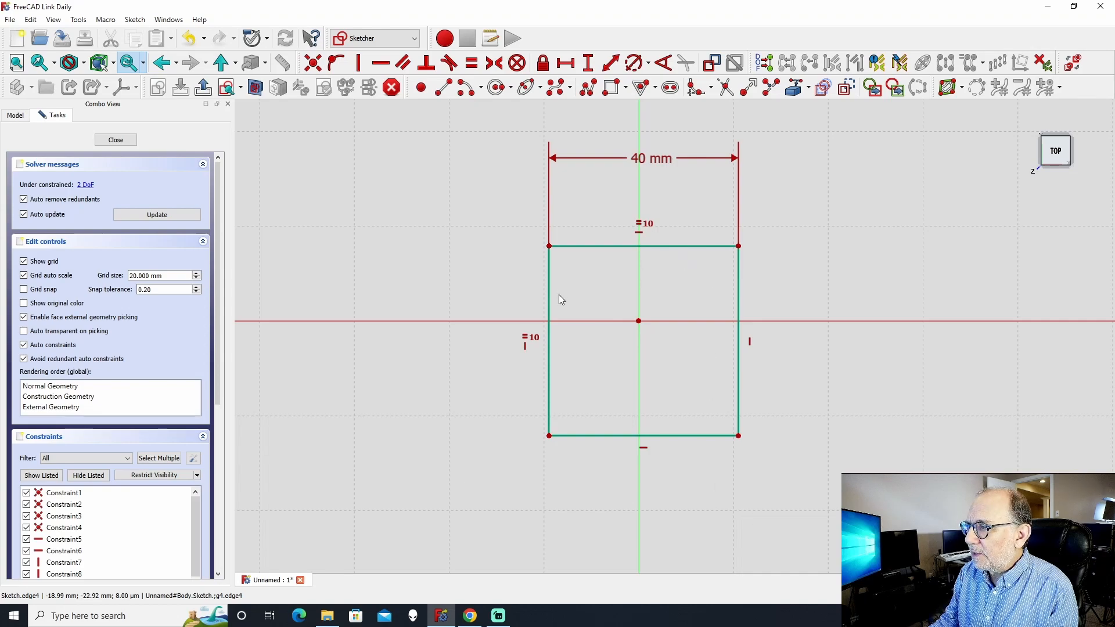
- Constrain the square's upper-left and lower-right corners symmetric about the origin and close the sketch
mouse_move(612, 246)
mouse_down()
mouse_move(597, 236)
mouse_move(617, 209)
mouse_move(609, 238)
mouse_move(655, 219)
mouse_move(618, 200)
mouse_move(657, 312)
mouse_move(620, 224)
mouse_move(608, 233)
mouse_up()
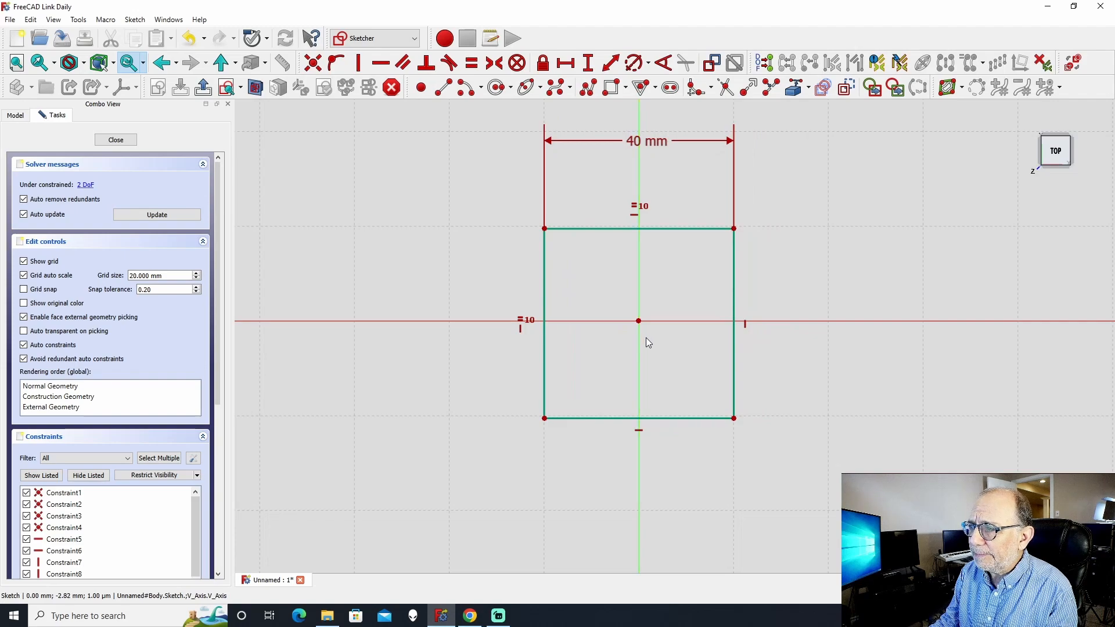
click(545, 228)
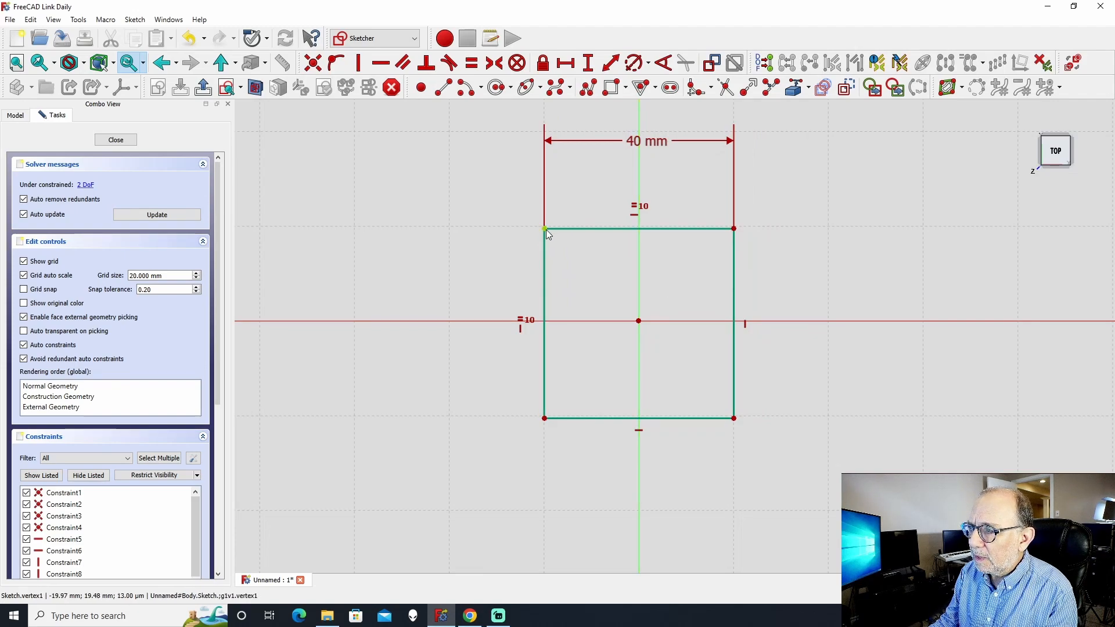
click(735, 422)
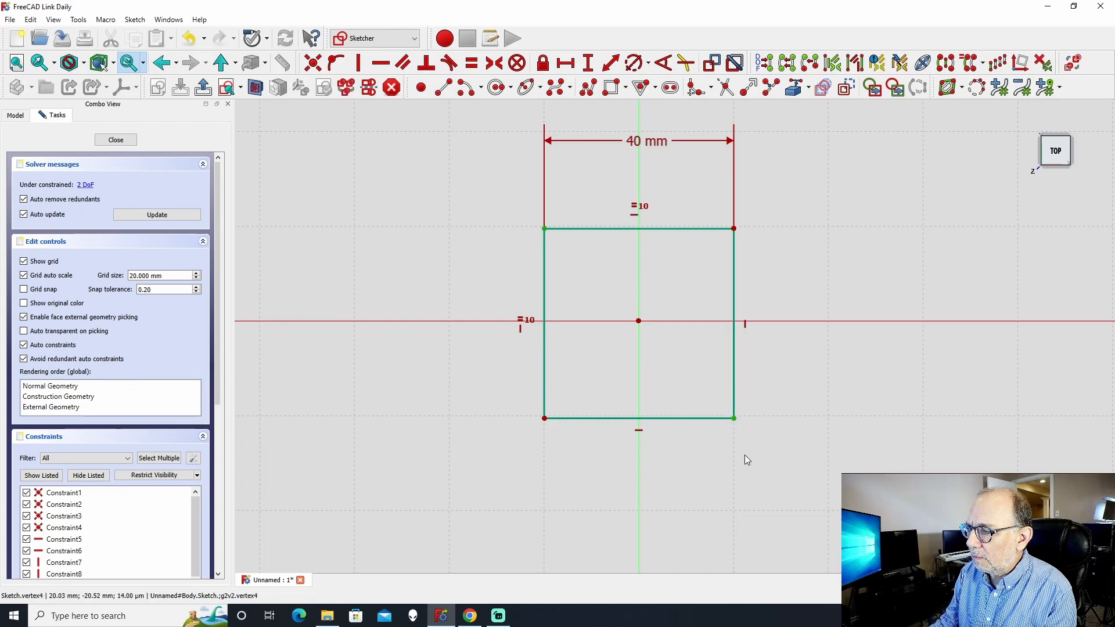
click(638, 322)
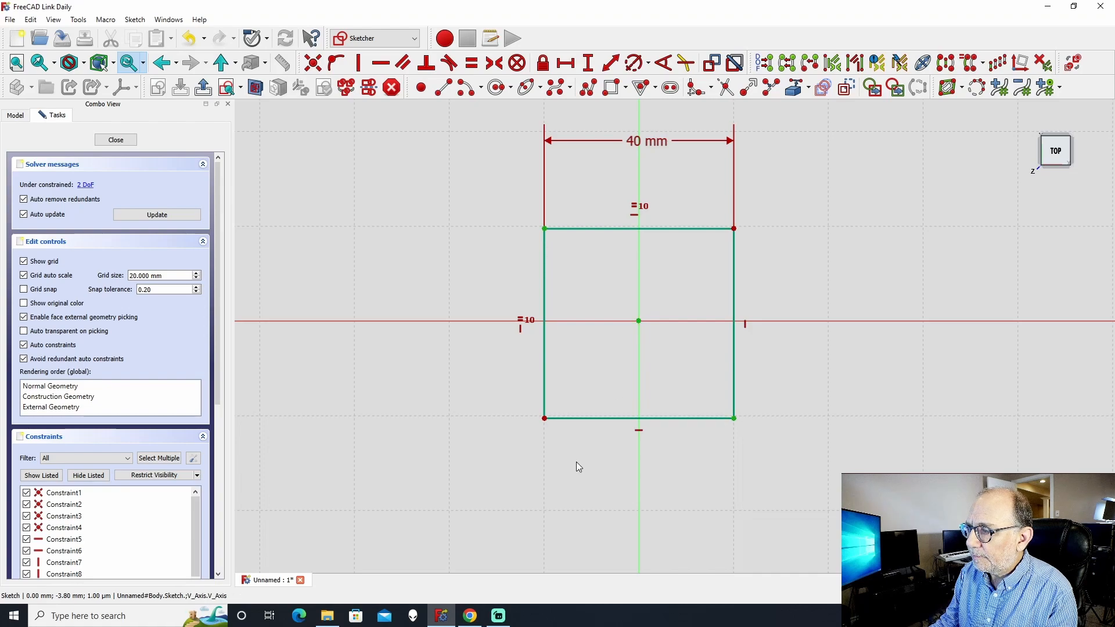
click(494, 64)
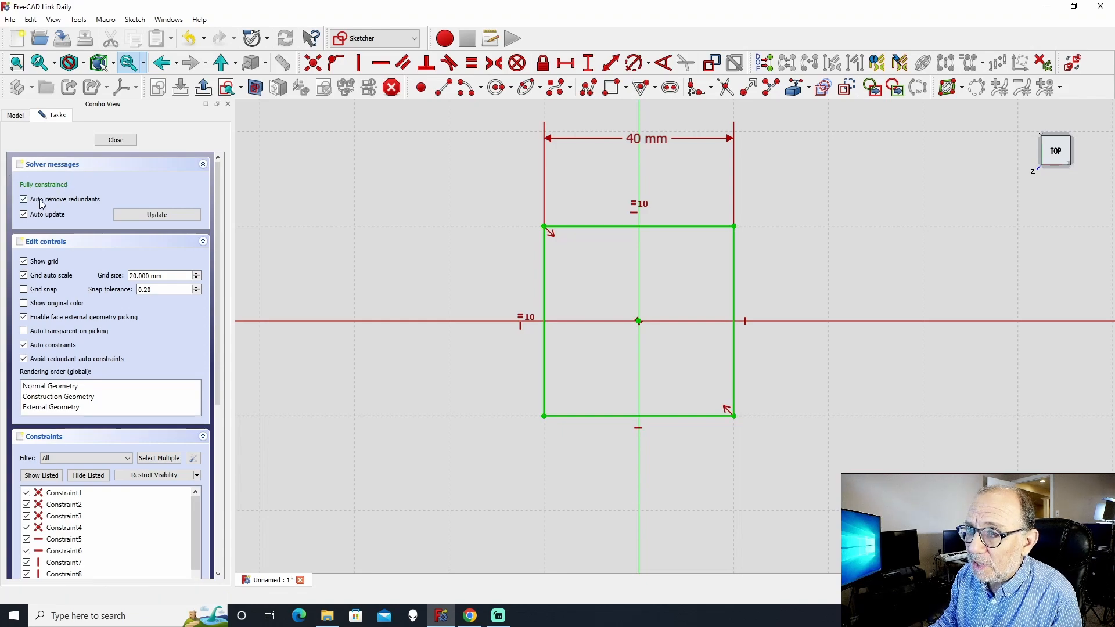
click(115, 140)
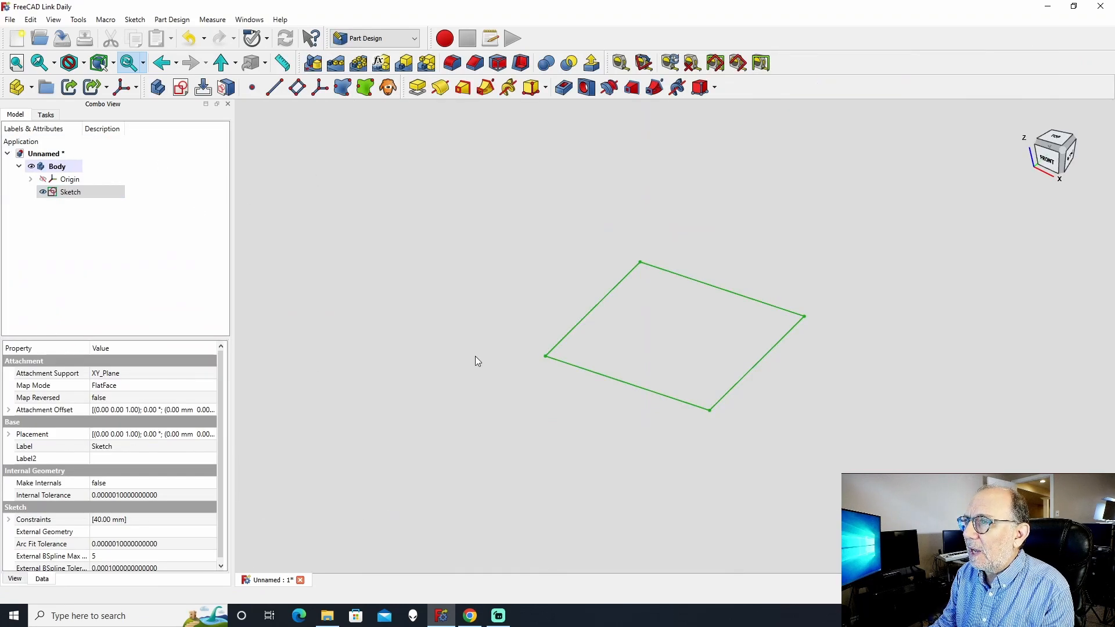
- Pad the square sketch to a length of 50 mm
click(418, 88)
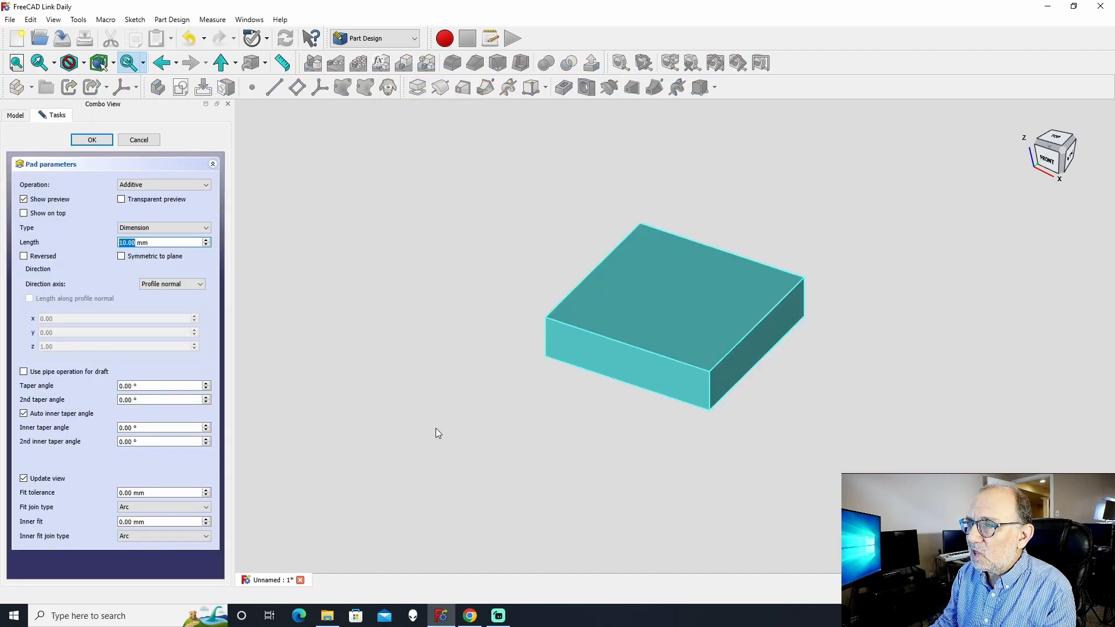
text(5)
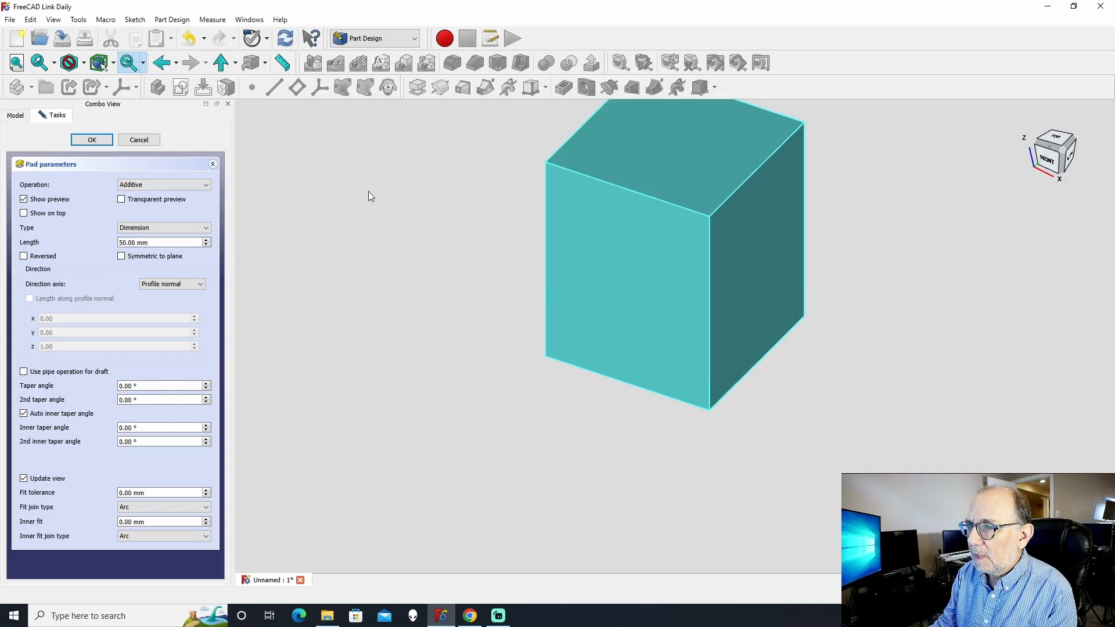
click(87, 140)
middle_drag(468, 243, 438, 310)
mouse_move(453, 336)
middle_down()
mouse_move(437, 311)
mouse_move(445, 333)
middle_up()
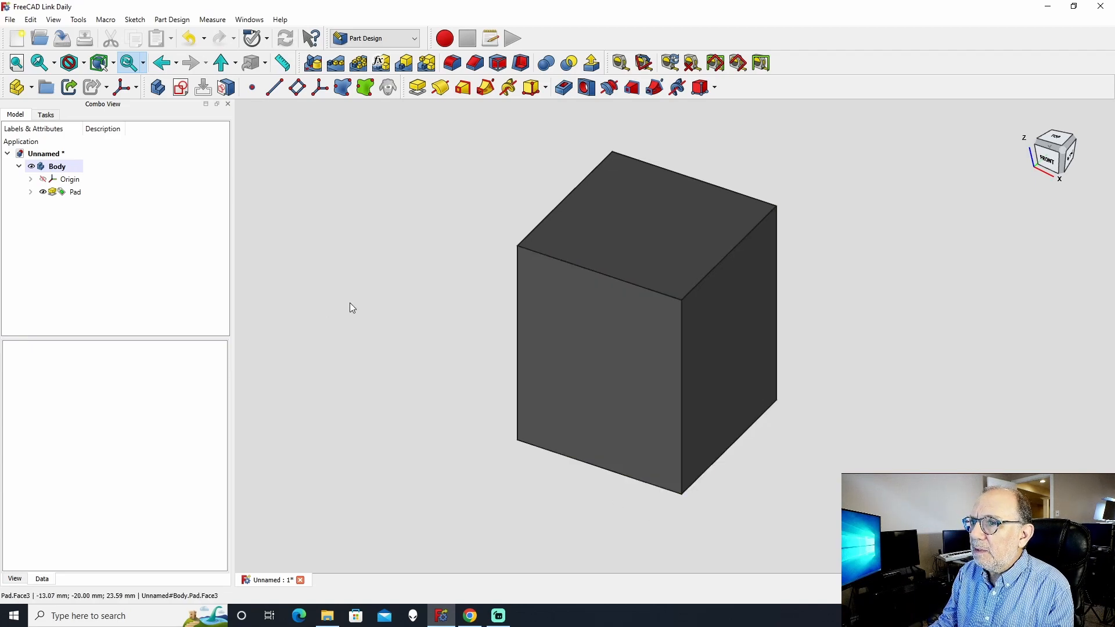
- Apply Thickness to the block's top face with a 2 mm wall and turn off the preview
middle_drag(344, 297, 362, 305)
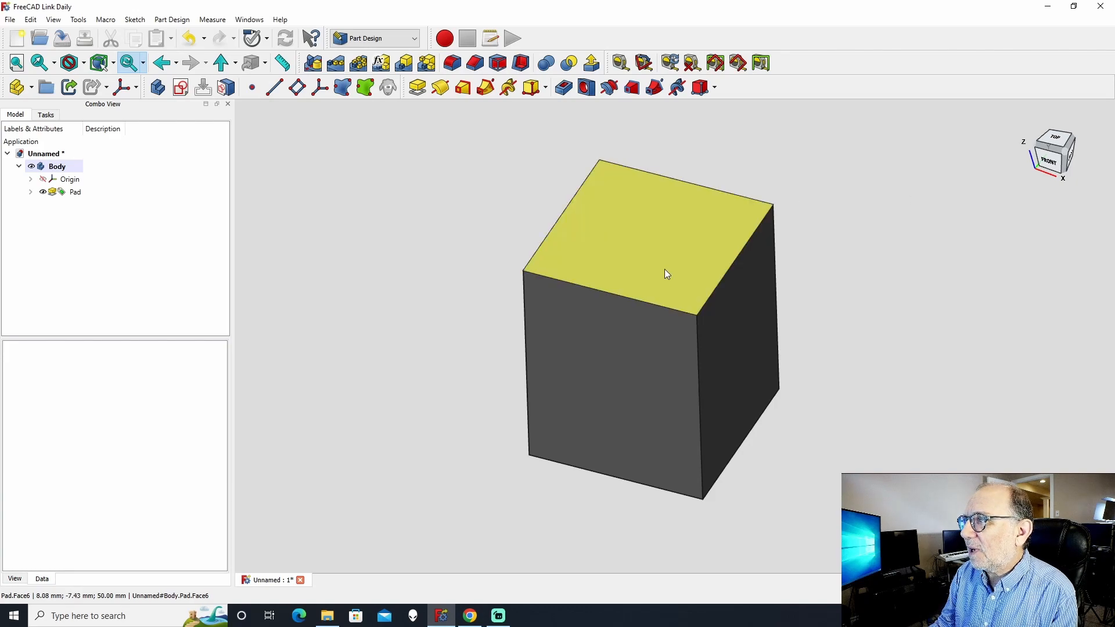
click(648, 221)
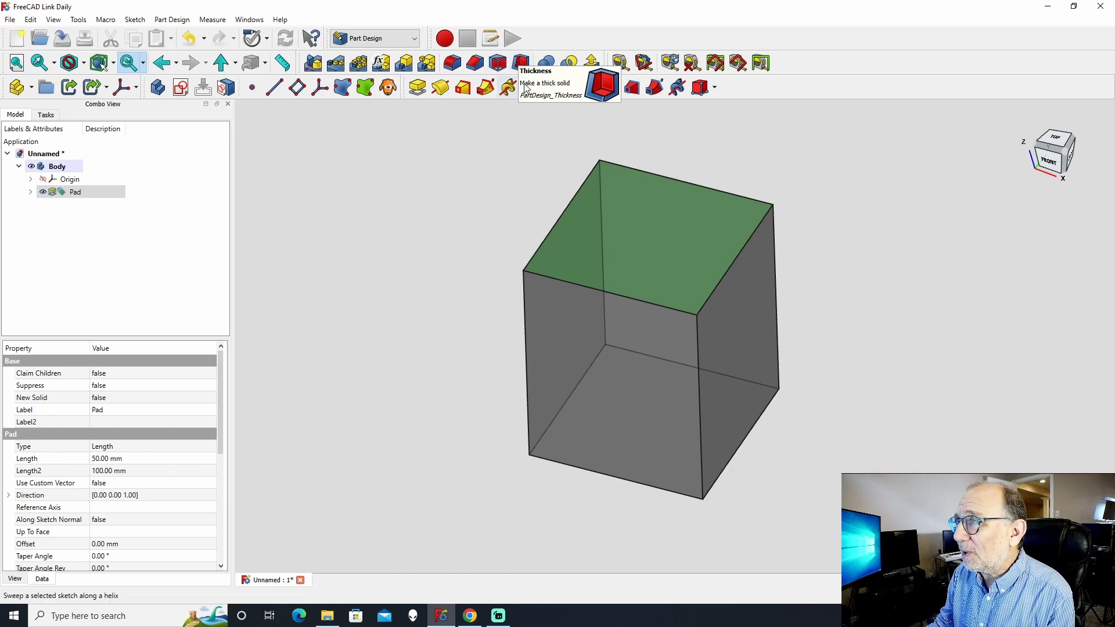
click(522, 63)
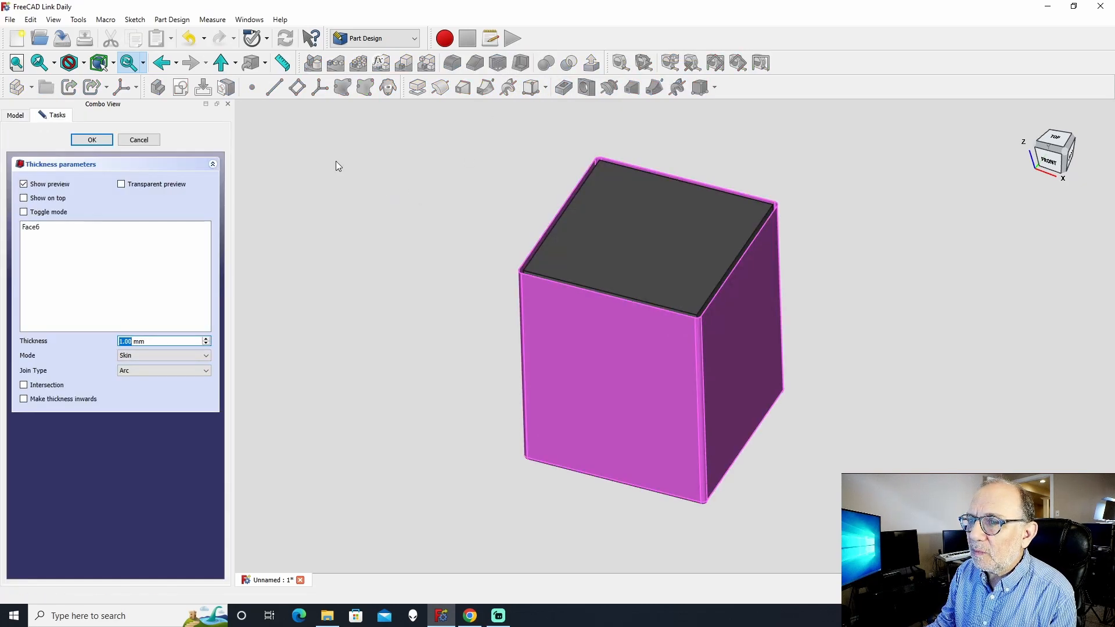
click(123, 342)
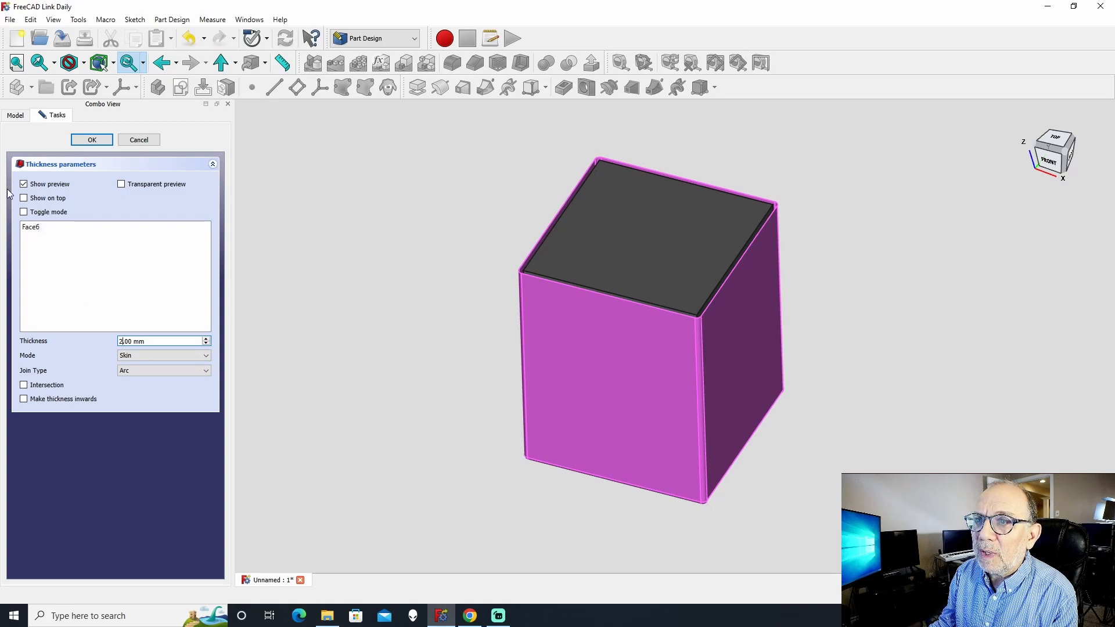
click(25, 185)
- Set the Thickness join type to Intersection for sharp outer edges and accept the feature
middle_drag(473, 442, 713, 269)
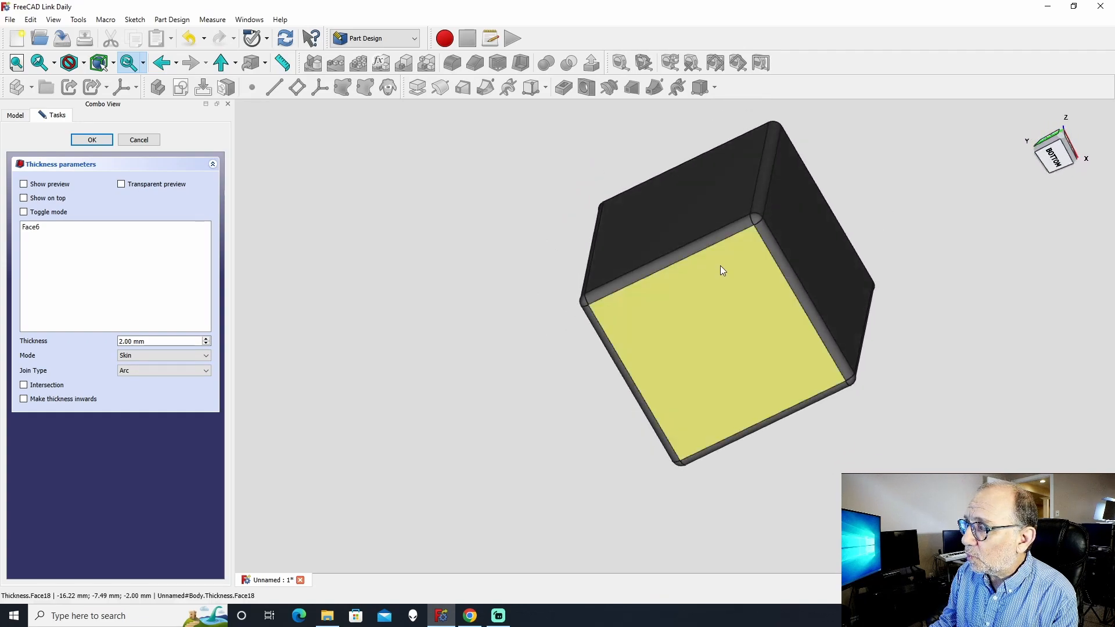
middle_drag(1024, 304, 815, 357)
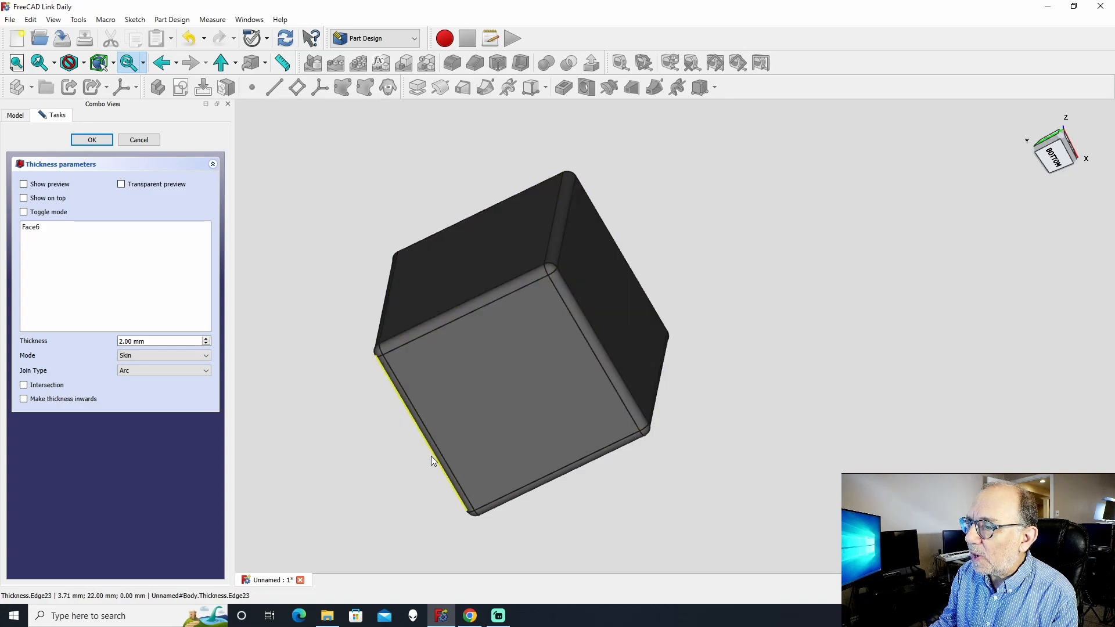
middle_drag(805, 273, 675, 326)
middle_drag(844, 259, 811, 296)
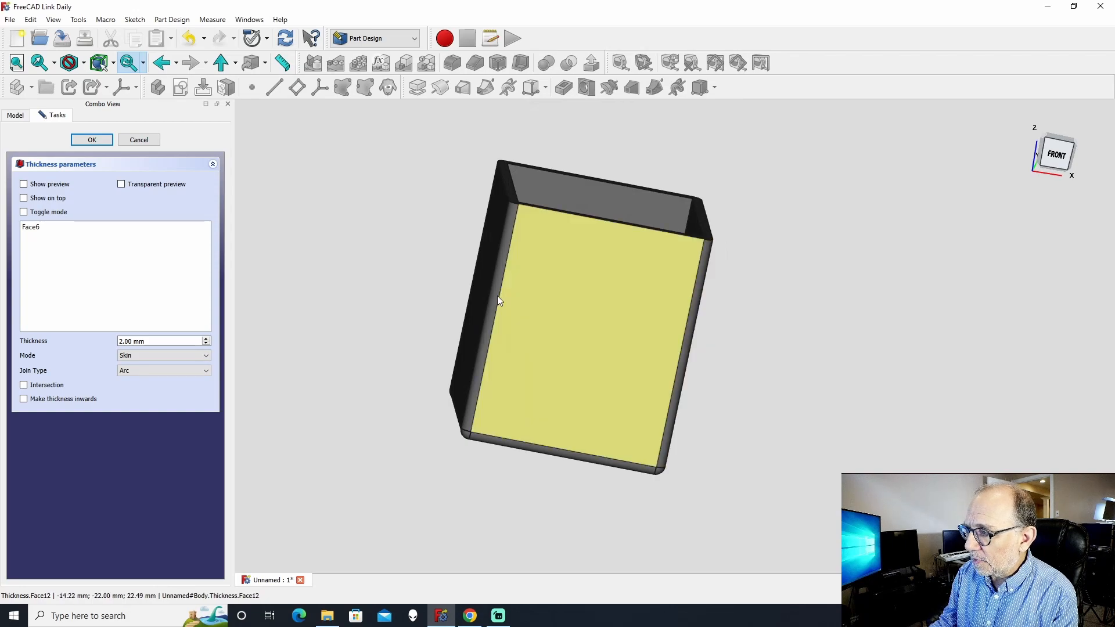
middle_drag(346, 400, 391, 420)
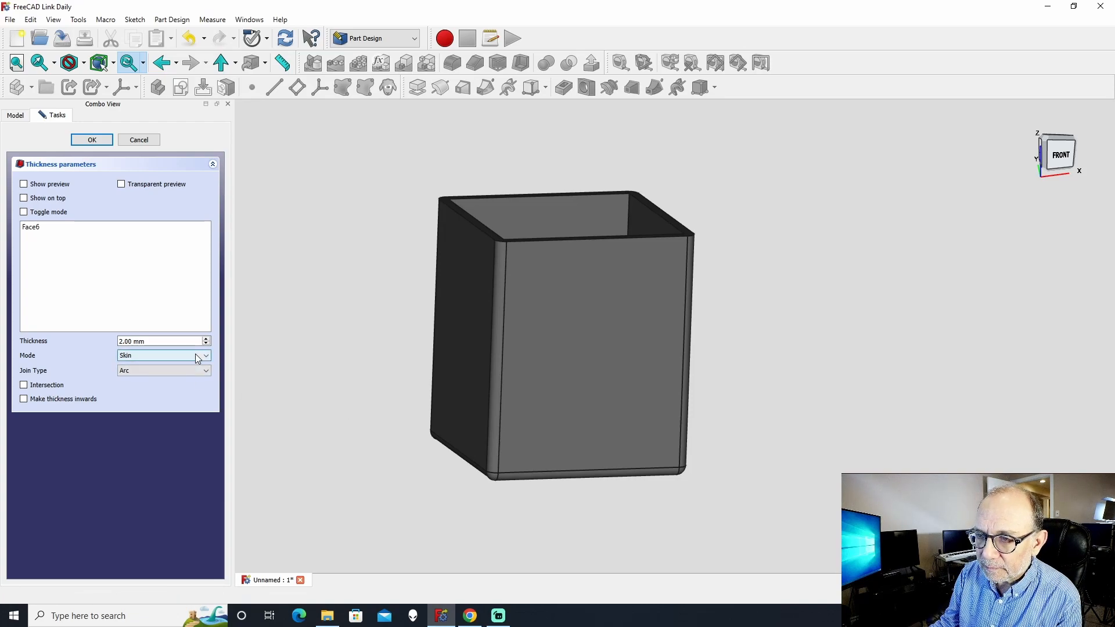
click(199, 371)
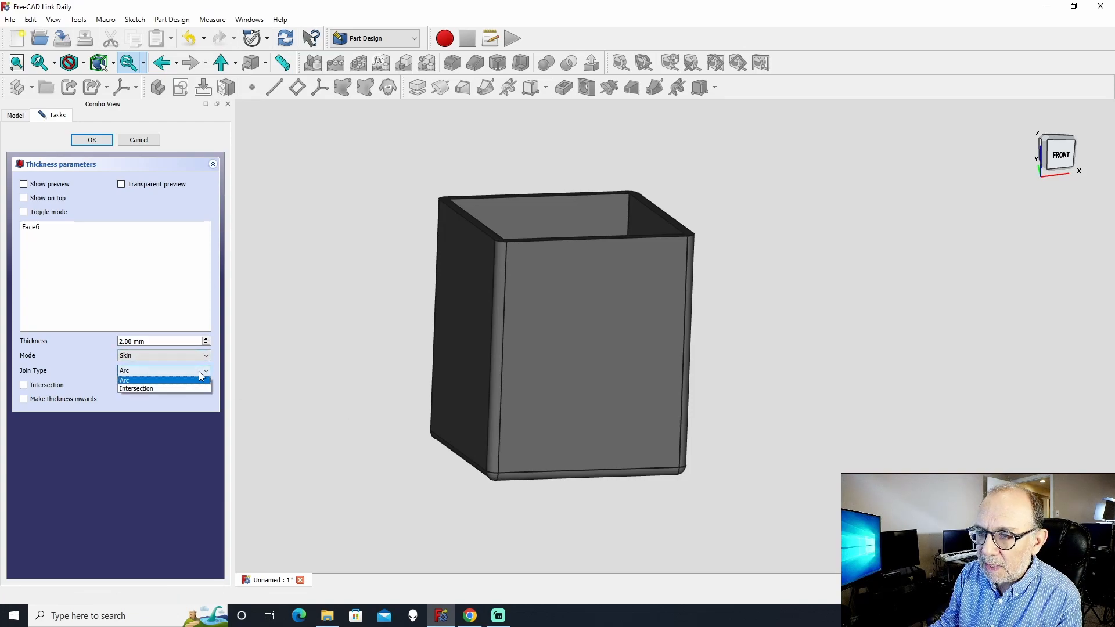
click(151, 389)
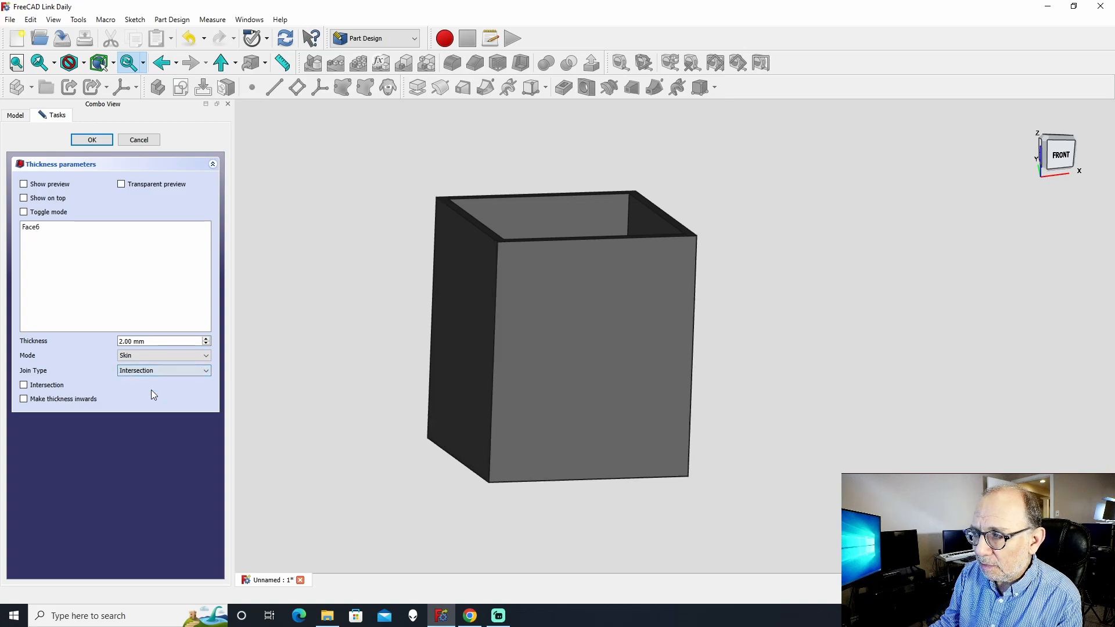
middle_drag(862, 381, 910, 374)
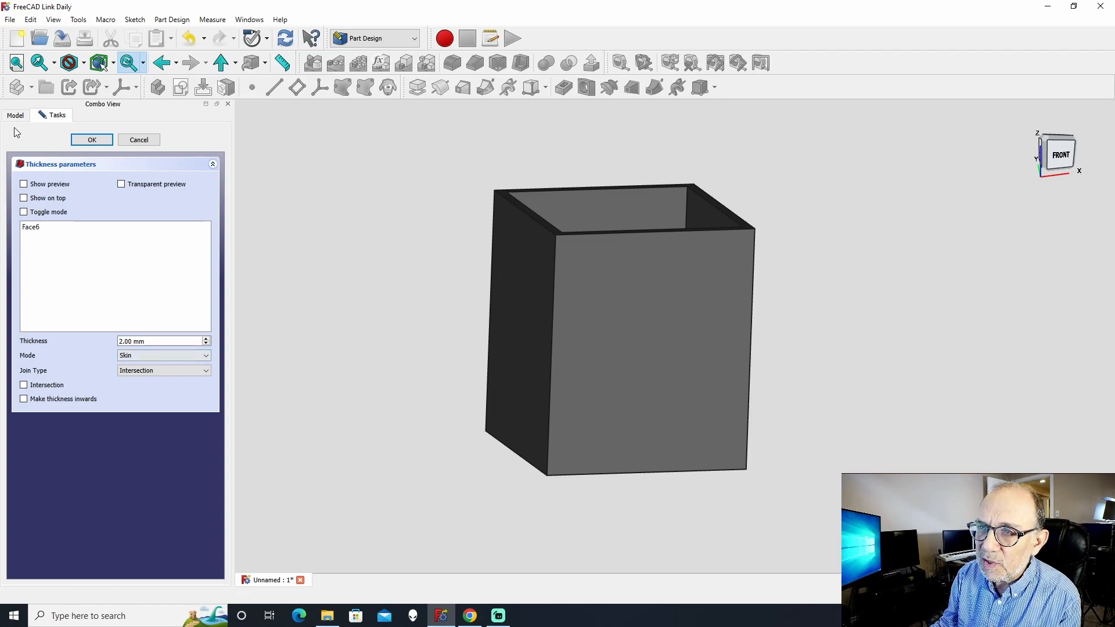
click(92, 140)
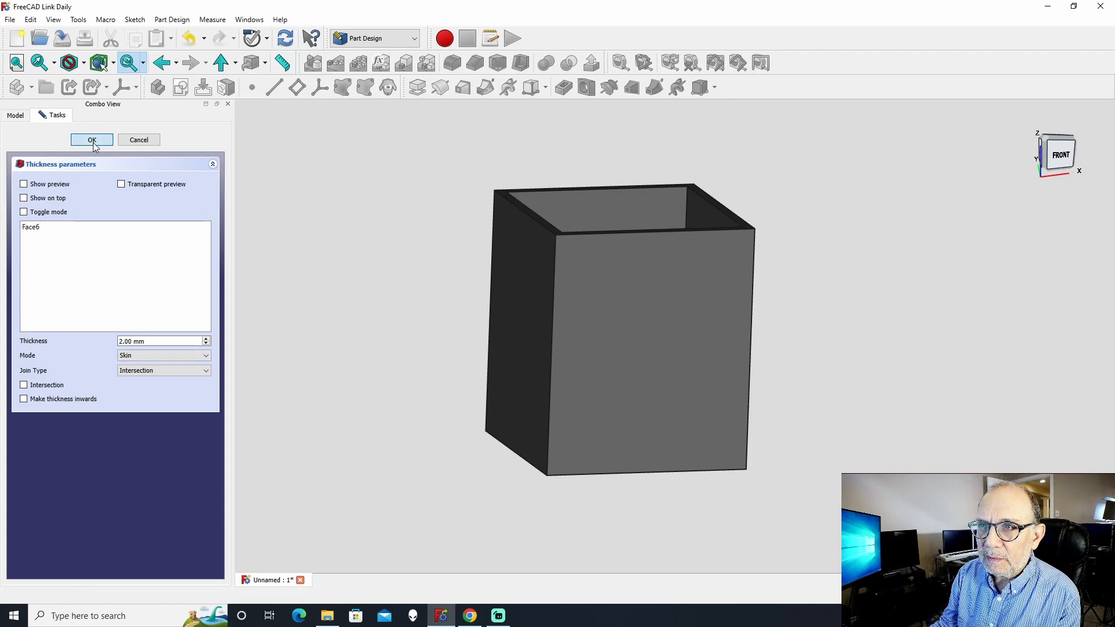
- Fillet the box's four outer vertical edges with a 2 mm radius
middle_drag(839, 340, 825, 311)
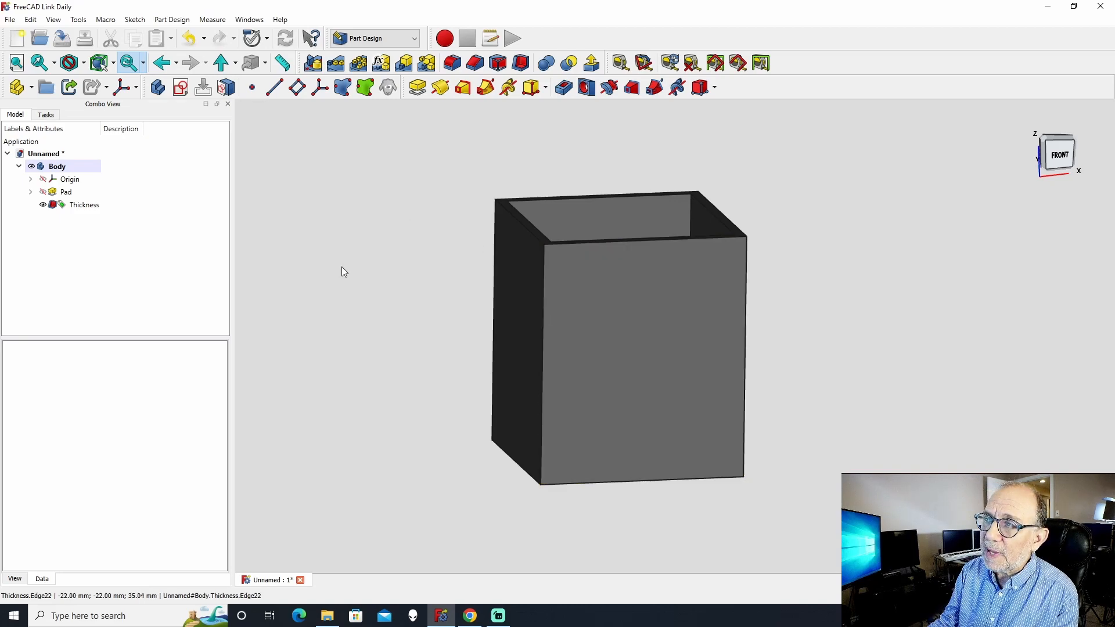
click(543, 298)
middle_drag(882, 360, 700, 368)
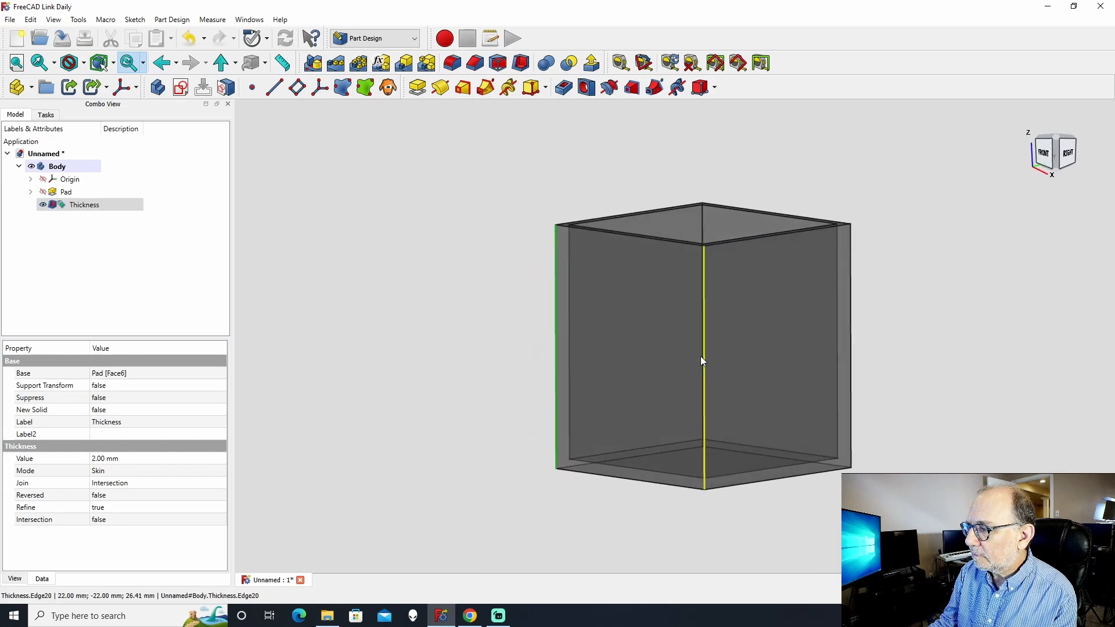
ctrl+click(706, 357)
ctrl+click(851, 344)
right_click(964, 369)
click(946, 324)
middle_drag(946, 324, 490, 365)
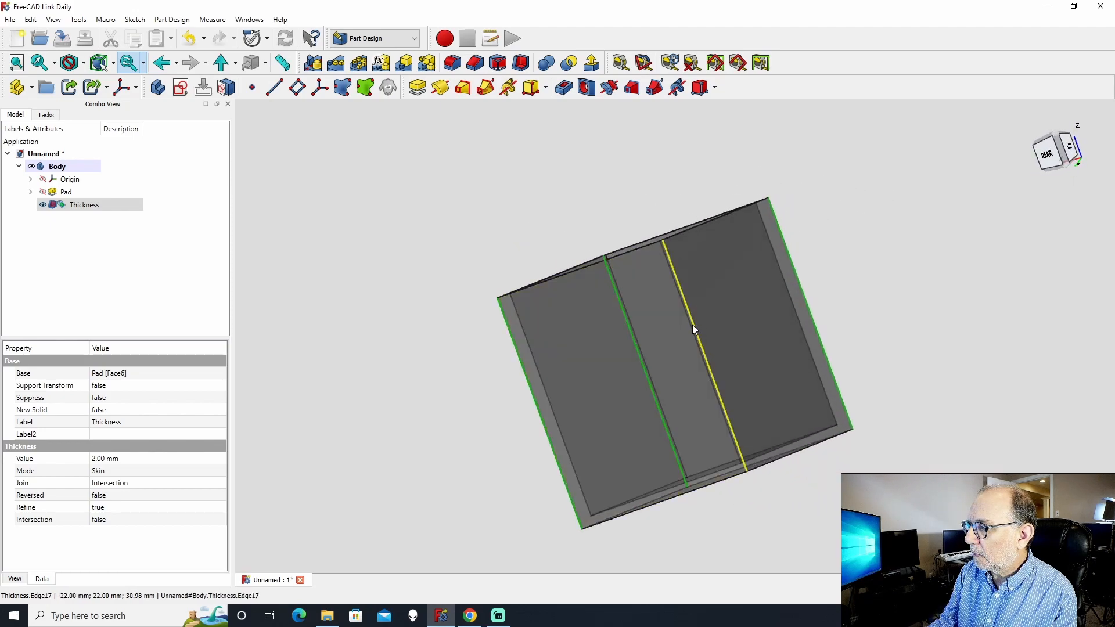
ctrl+click(669, 367)
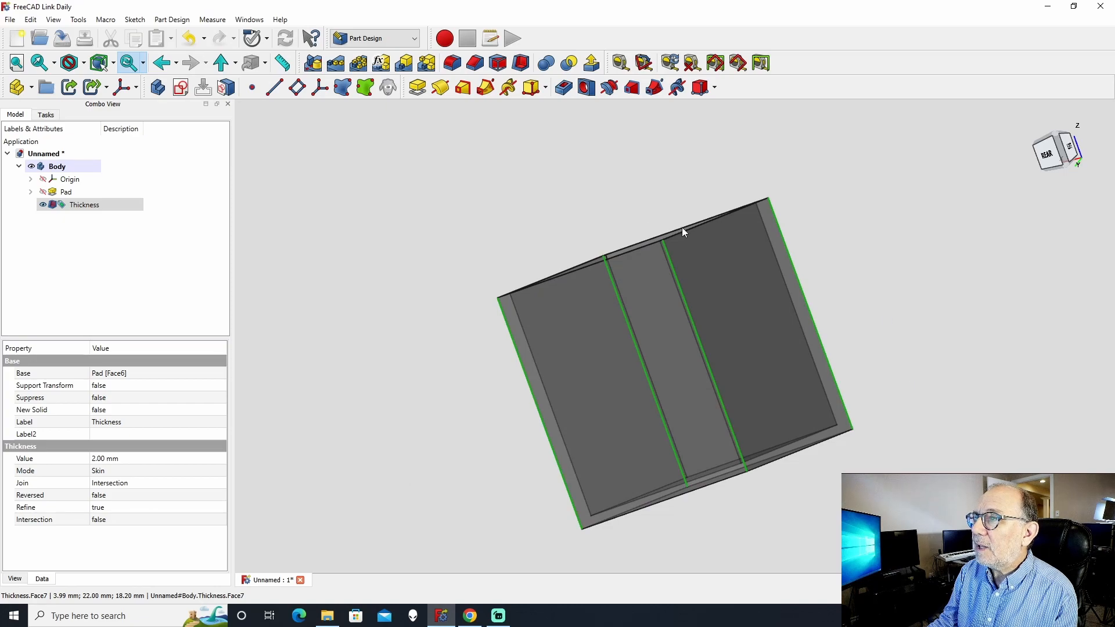
click(452, 64)
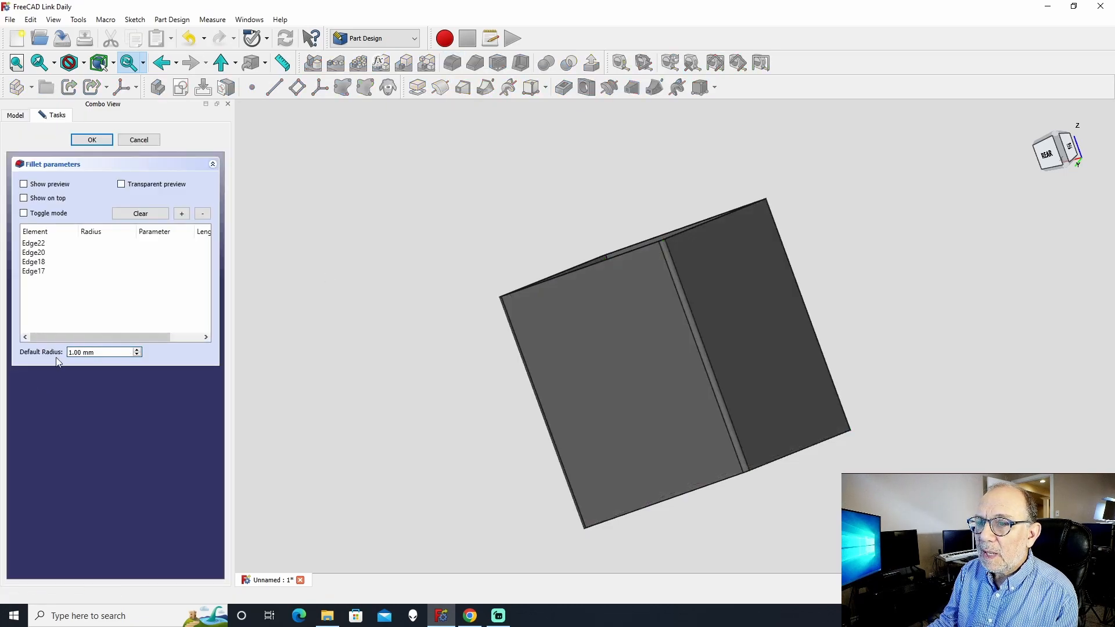
drag(73, 354, 58, 353)
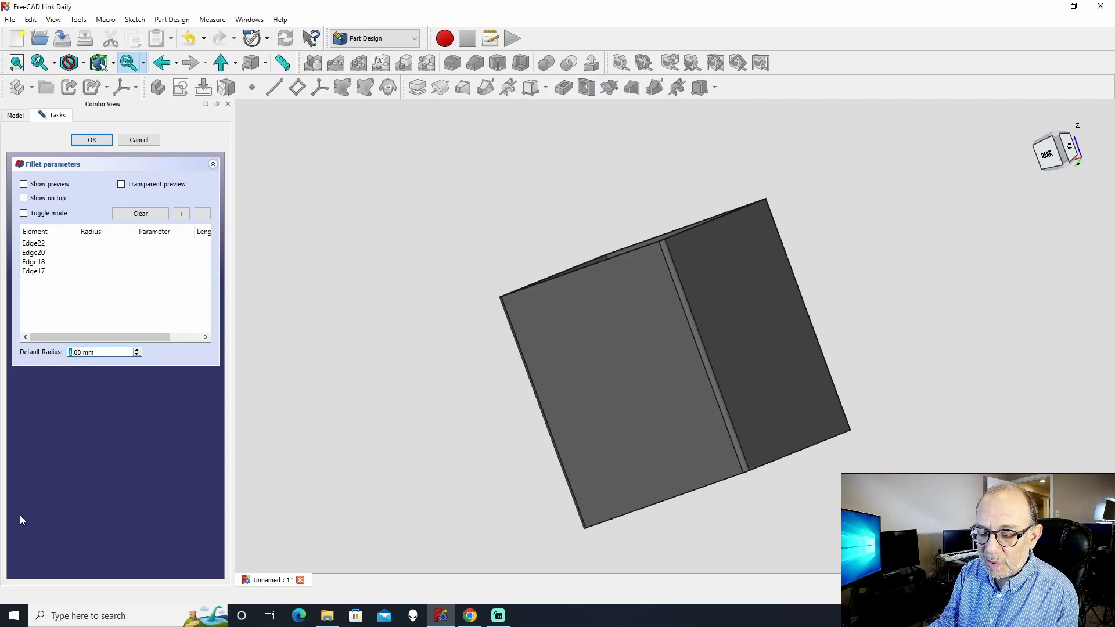
text(2)
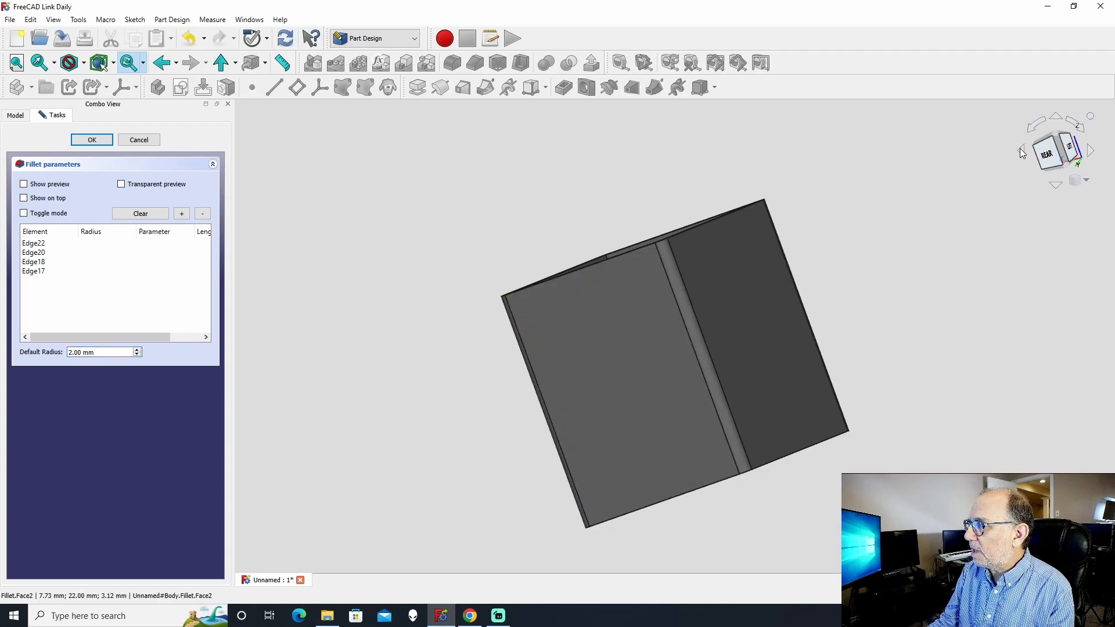
key(Return)
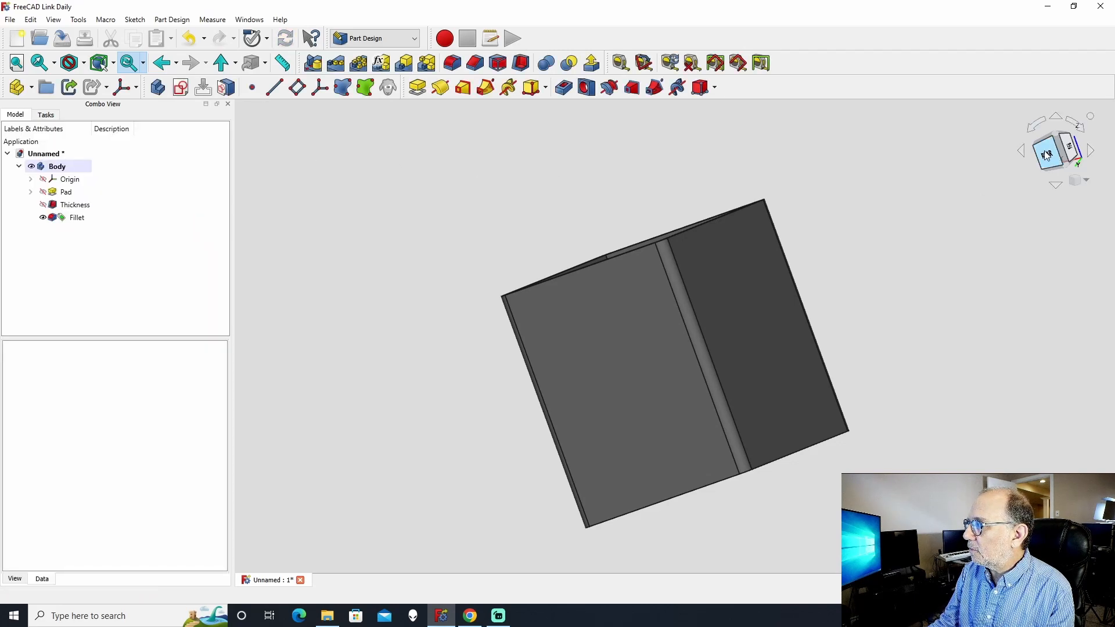
- Examine the filleted box from the side, front, isometric and tilted top views
click(1023, 156)
right_click(1023, 156)
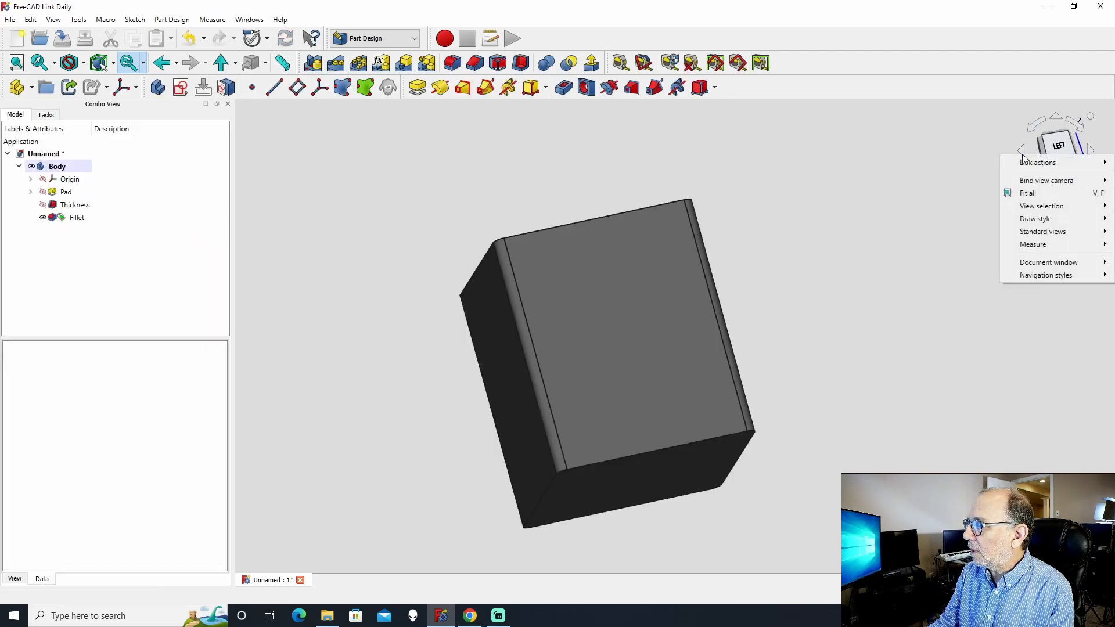
click(1021, 152)
click(1021, 152)
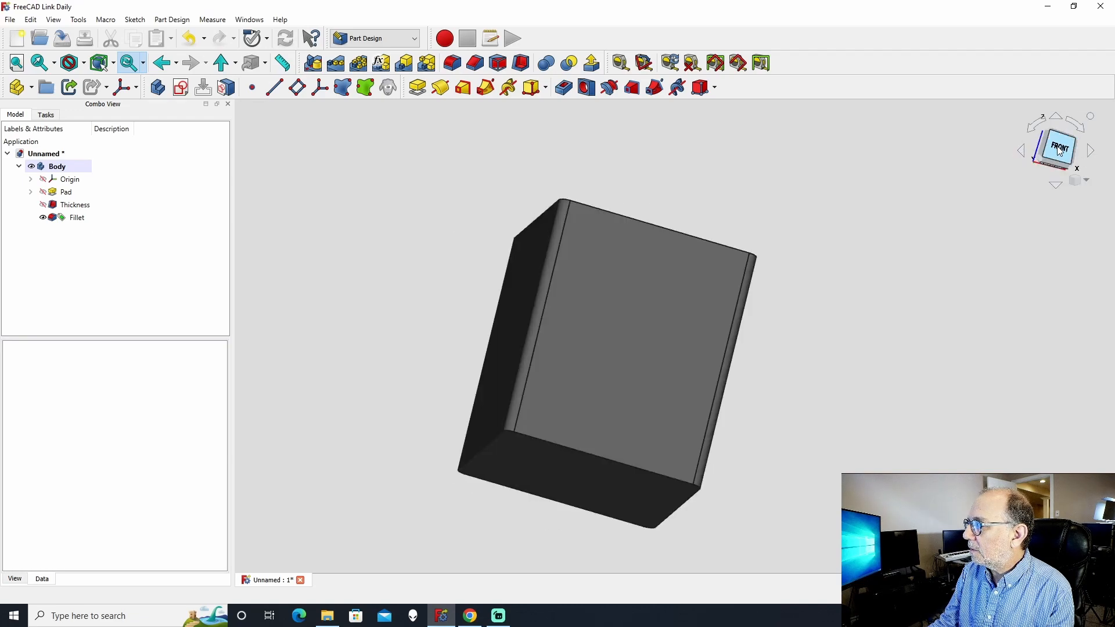
click(1057, 145)
mouse_move(812, 364)
middle_down()
mouse_move(406, 403)
mouse_move(493, 416)
mouse_move(739, 386)
mouse_move(812, 364)
middle_up()
middle_drag(791, 266, 787, 236)
mouse_move(842, 193)
middle_down()
mouse_move(796, 261)
mouse_move(792, 304)
mouse_move(835, 188)
middle_up()
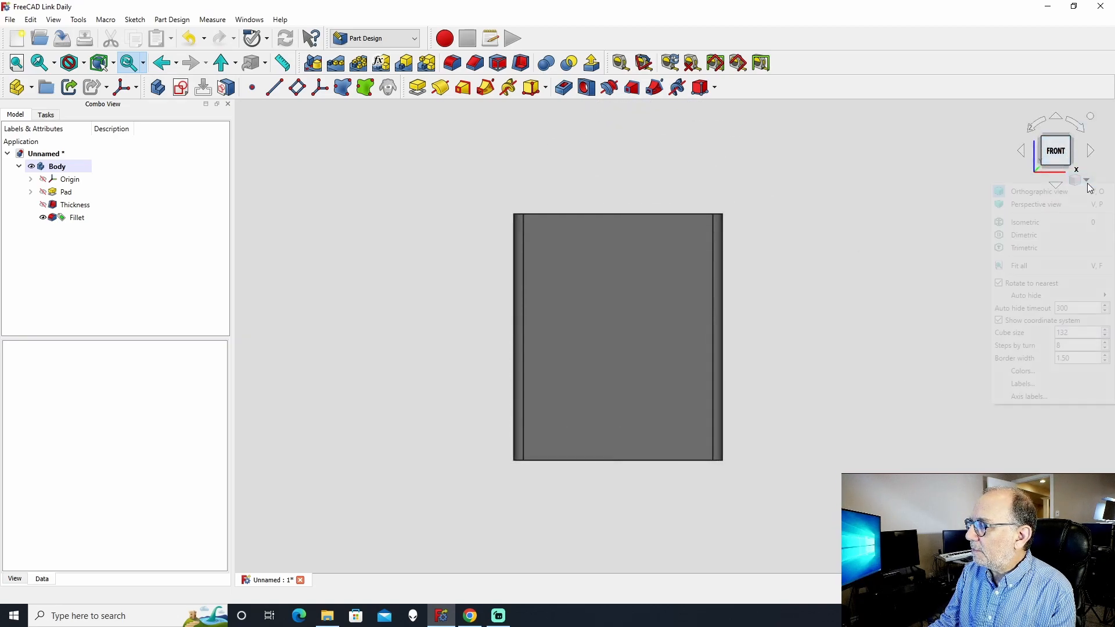
click(1086, 182)
click(1037, 225)
middle_drag(959, 247, 894, 305)
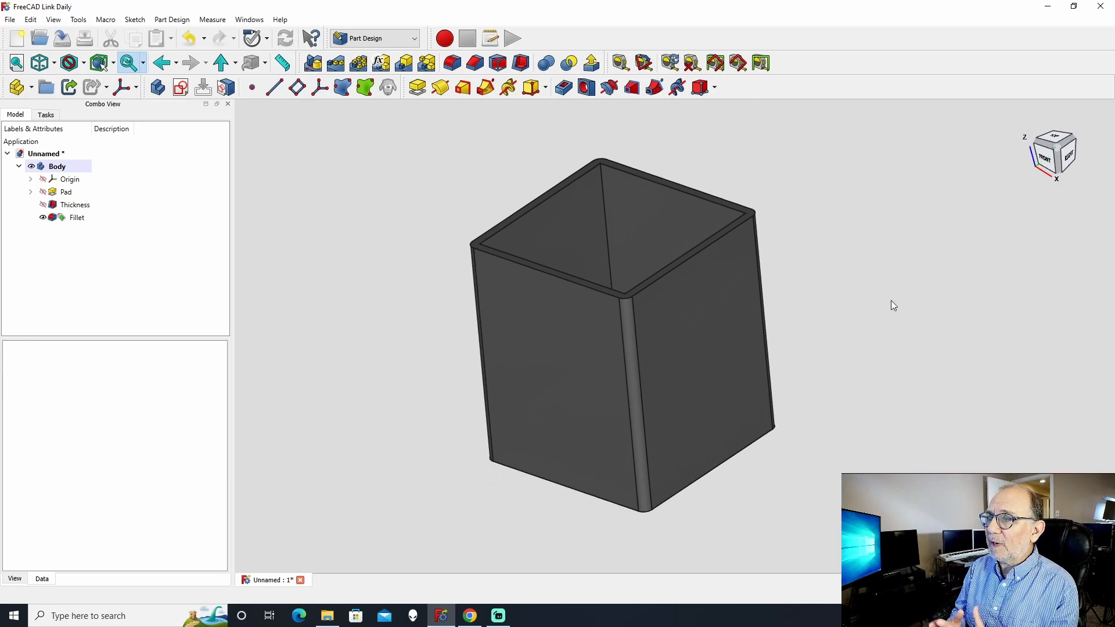
click(1044, 158)
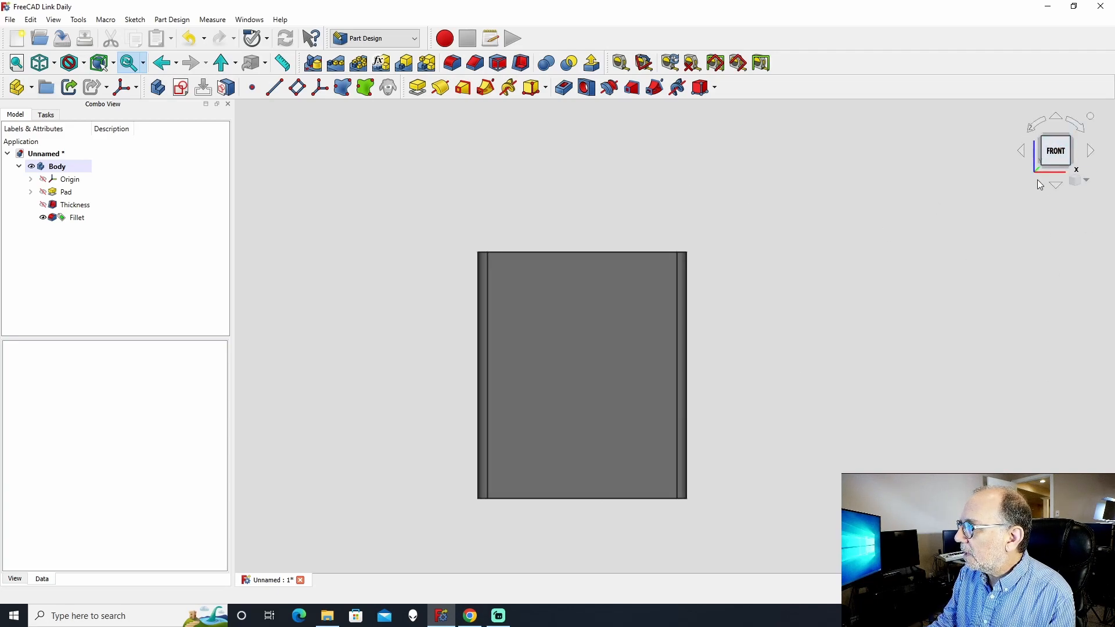
click(1054, 184)
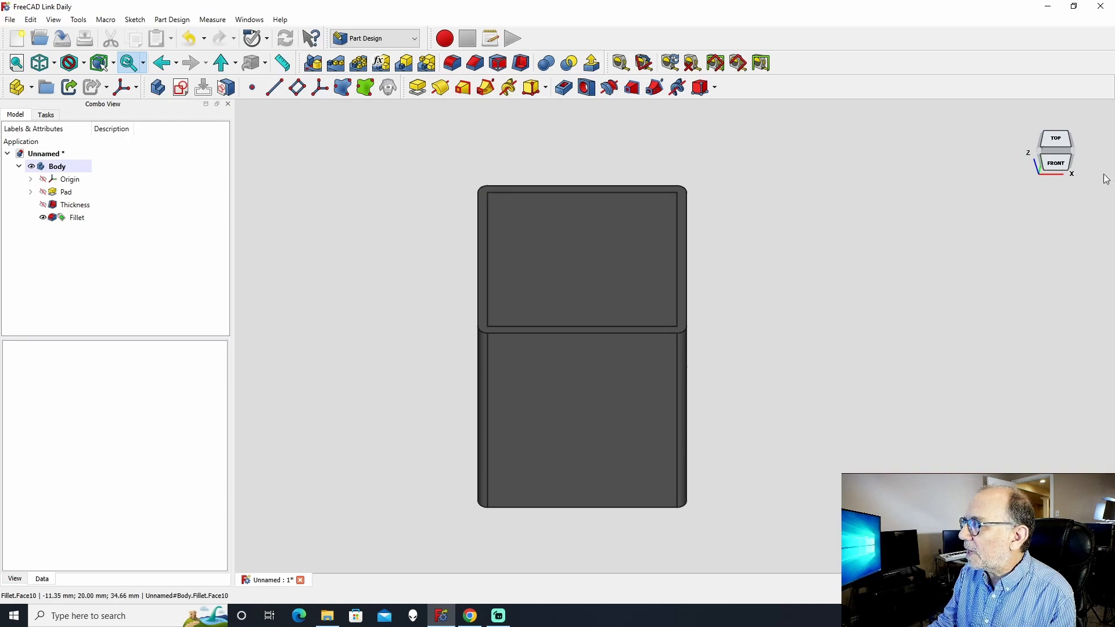
middle_drag(834, 256, 839, 277)
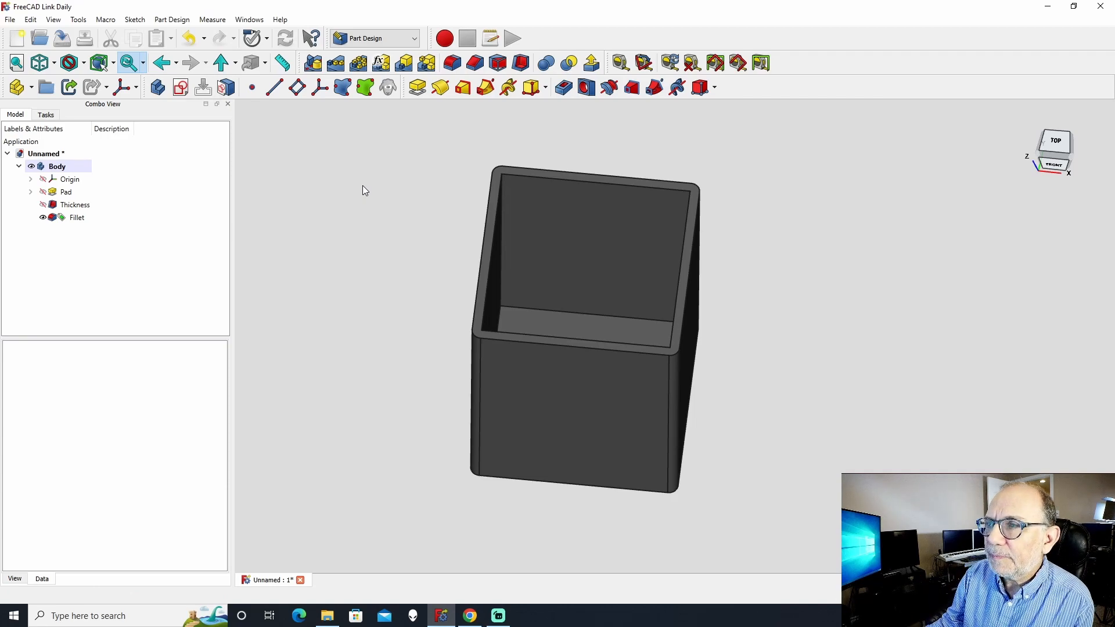
mouse_move(903, 392)
middle_down()
mouse_move(881, 391)
mouse_move(909, 392)
middle_up()
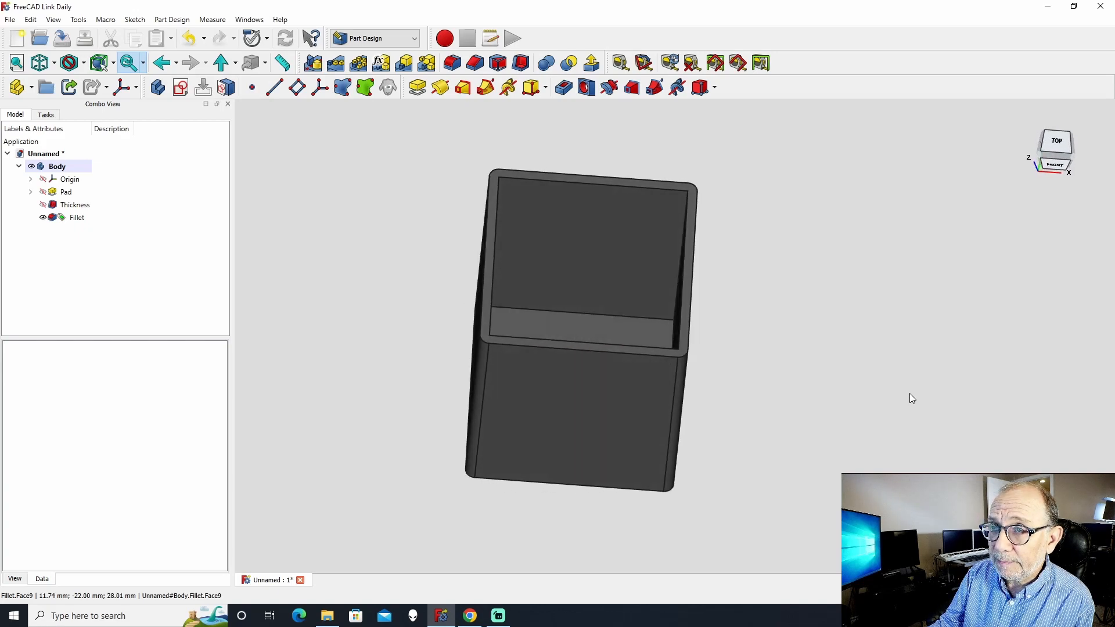
- Add a new part containing a new body and start a sketch on the box's top rim face
click(16, 88)
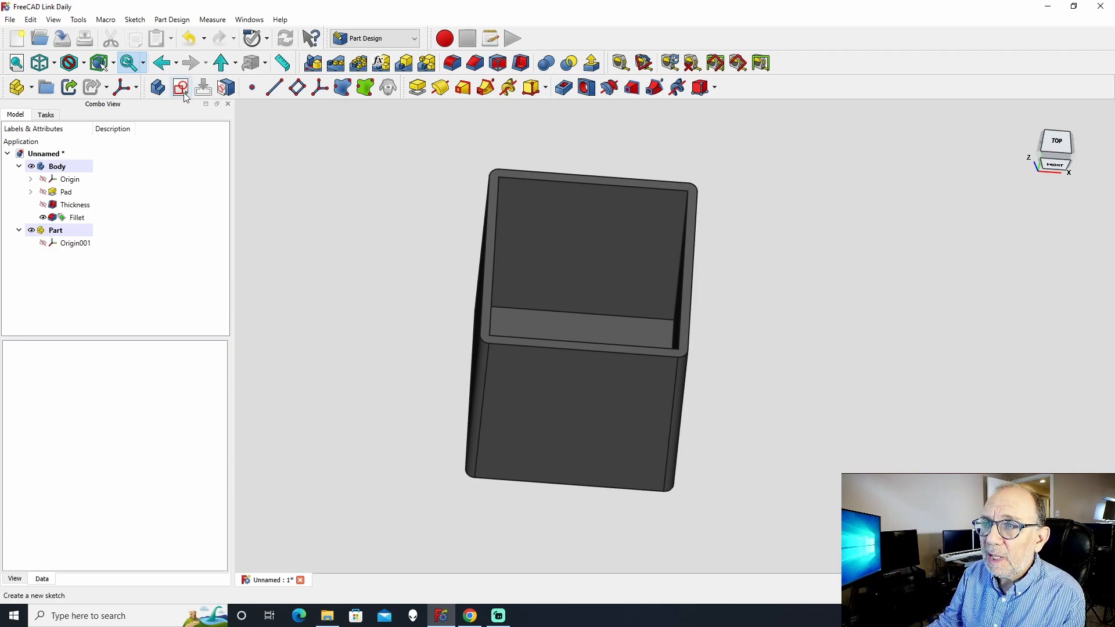
click(158, 87)
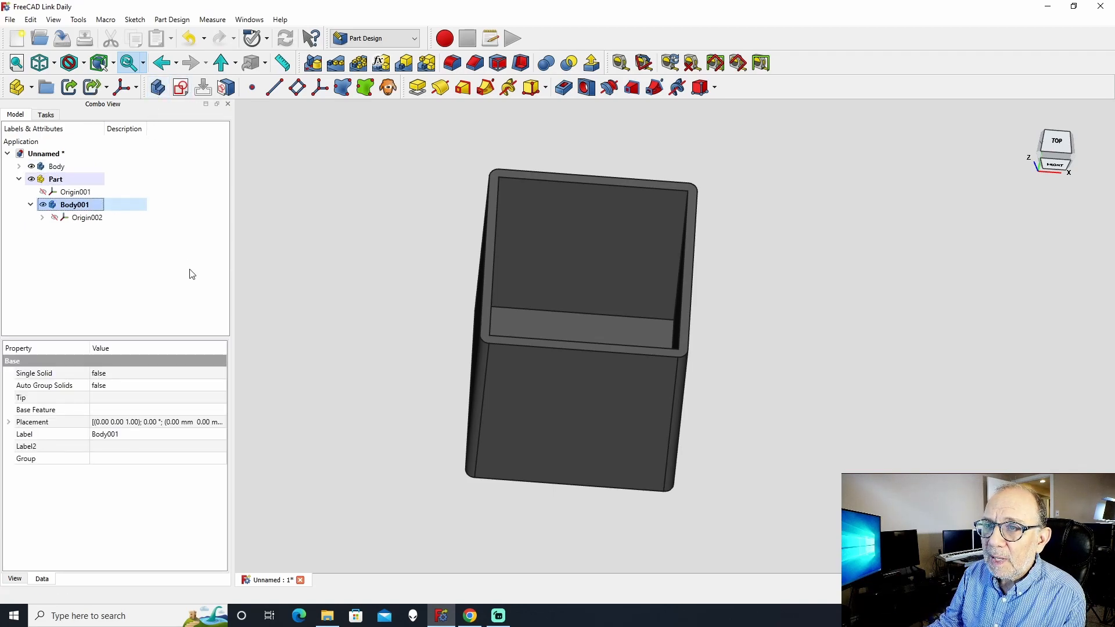
click(494, 231)
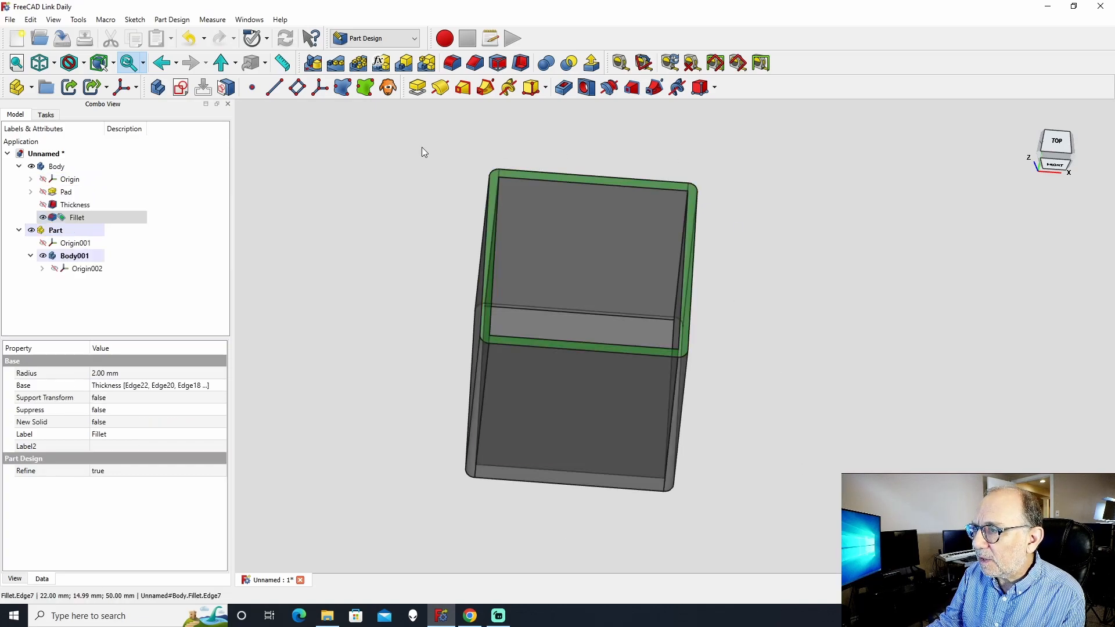
click(181, 87)
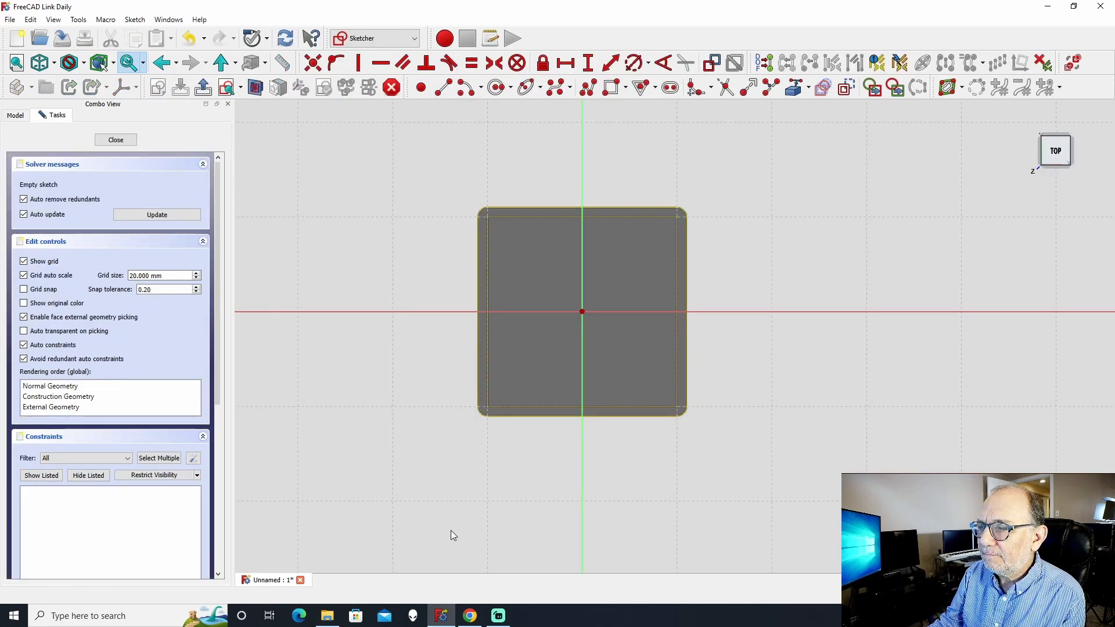
- Sketch a small rectangle enclosing the origin, well inside the box's outline
mouse_move(507, 614)
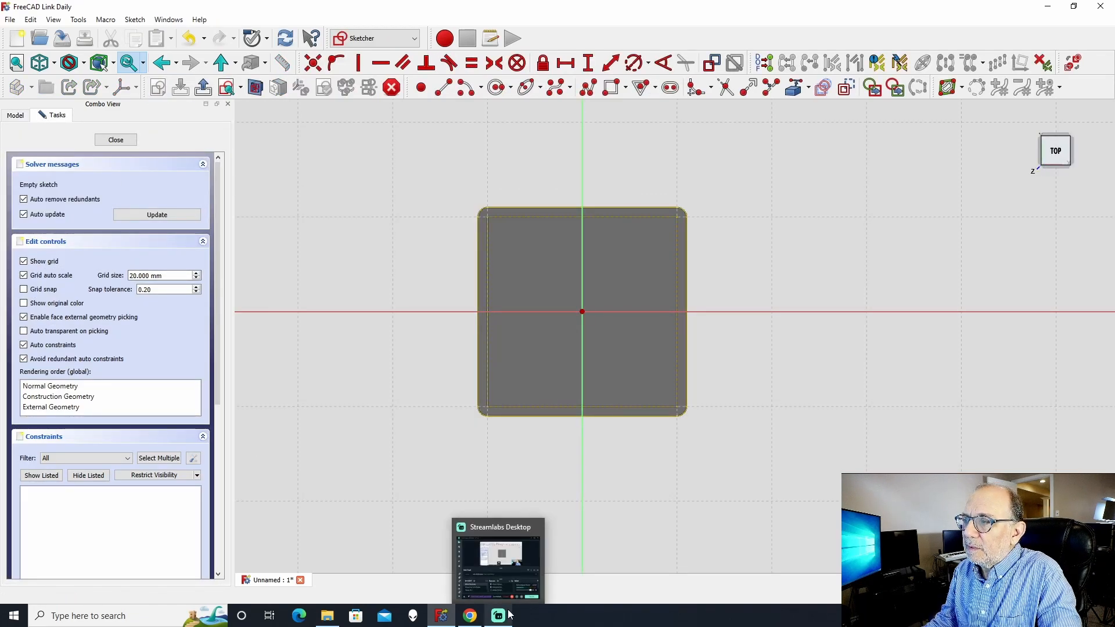
click(611, 87)
click(564, 284)
click(619, 338)
right_click(390, 435)
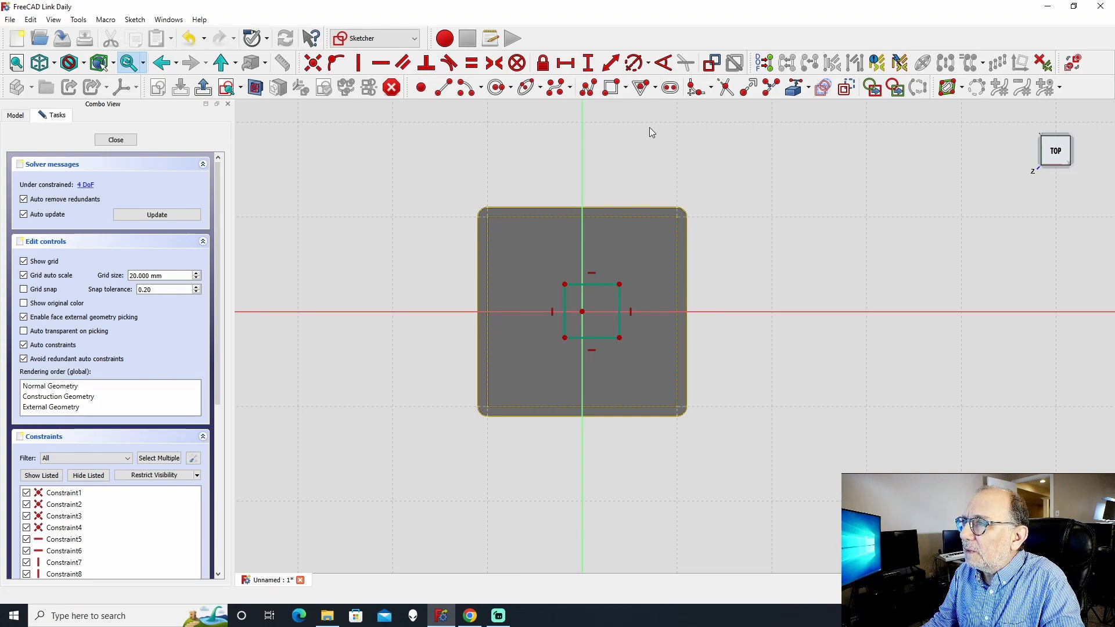
- Constrain the small rectangle's horizontal width to 39.5 mm and make its adjacent sides equal
click(565, 63)
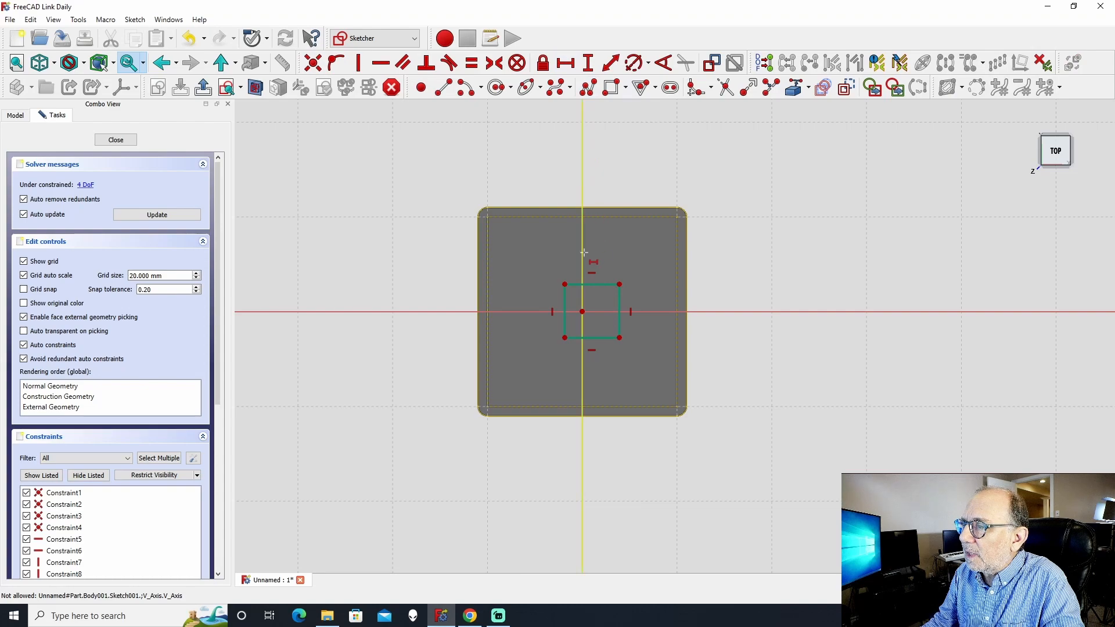
click(589, 284)
drag(667, 276, 791, 152)
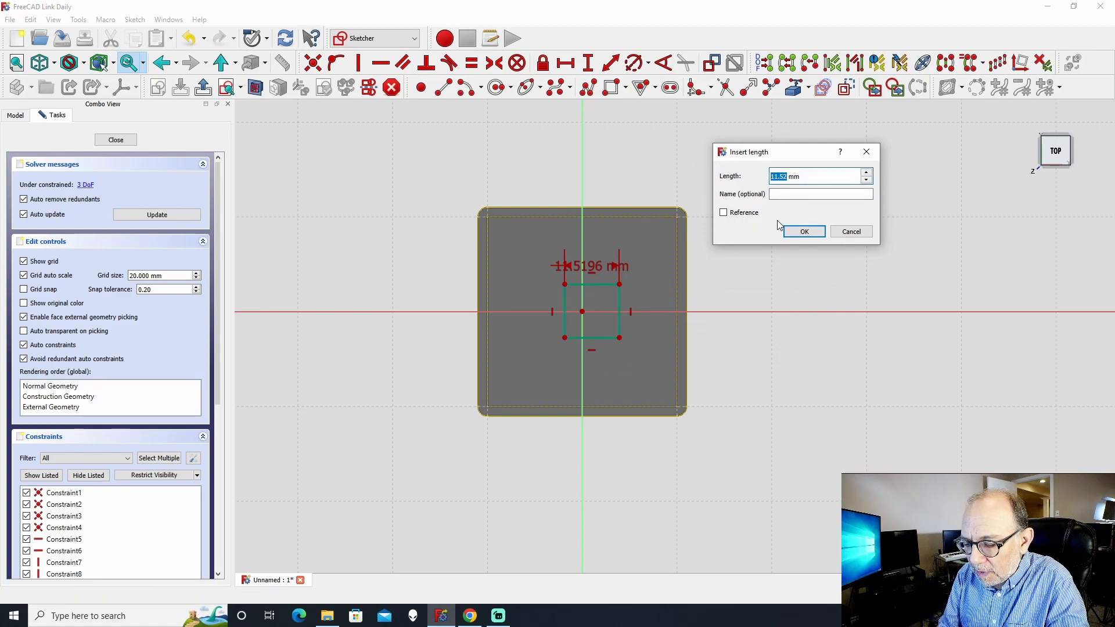
text(39)
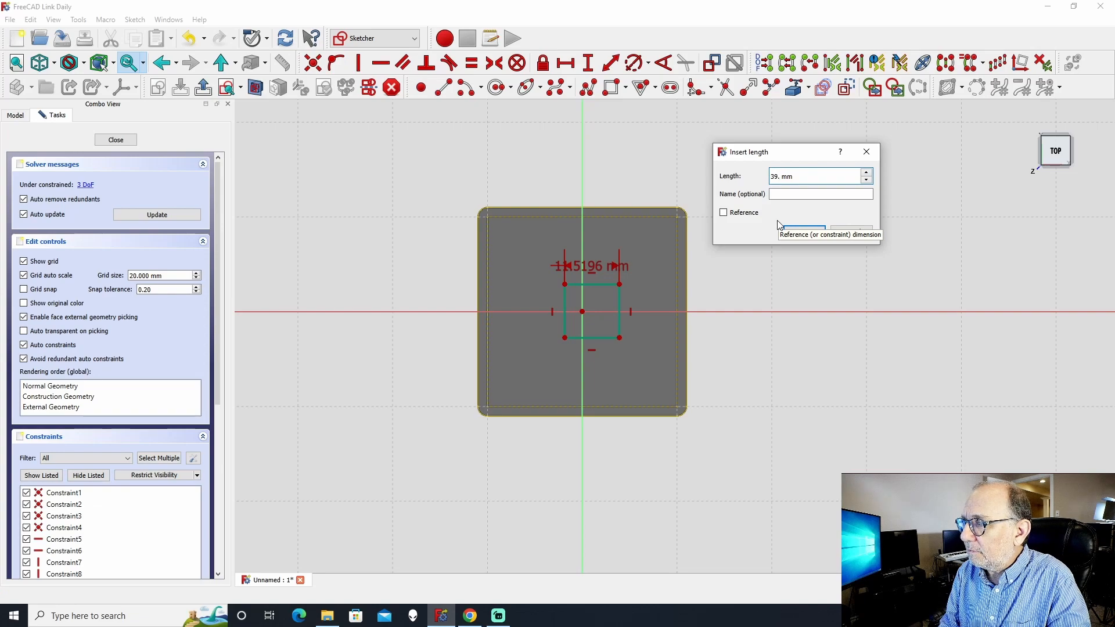
text(.5)
key(Return)
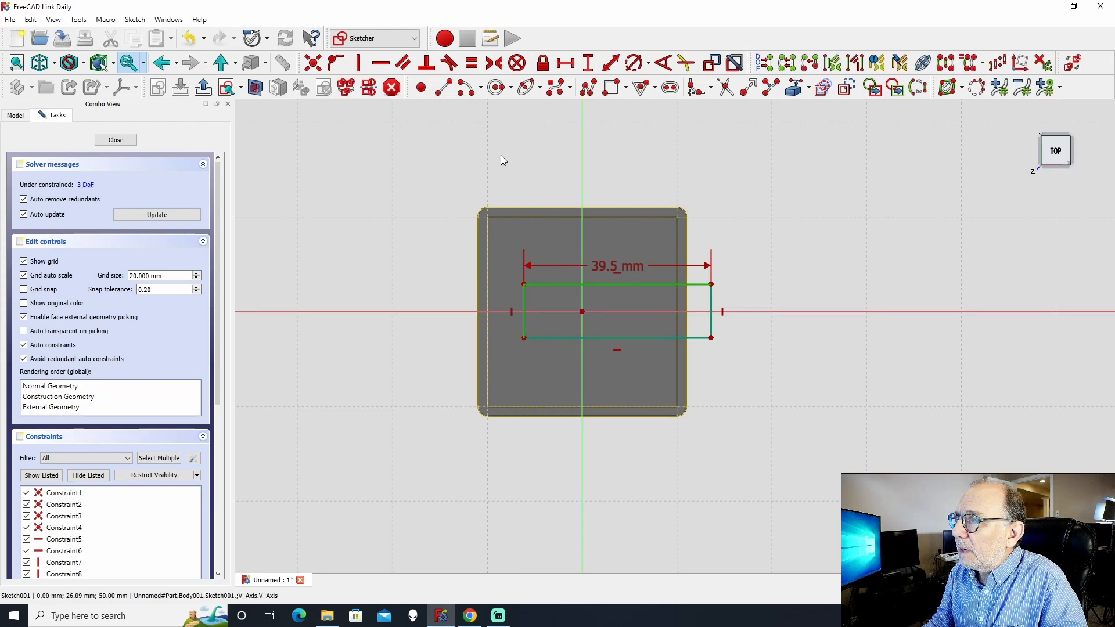
click(471, 62)
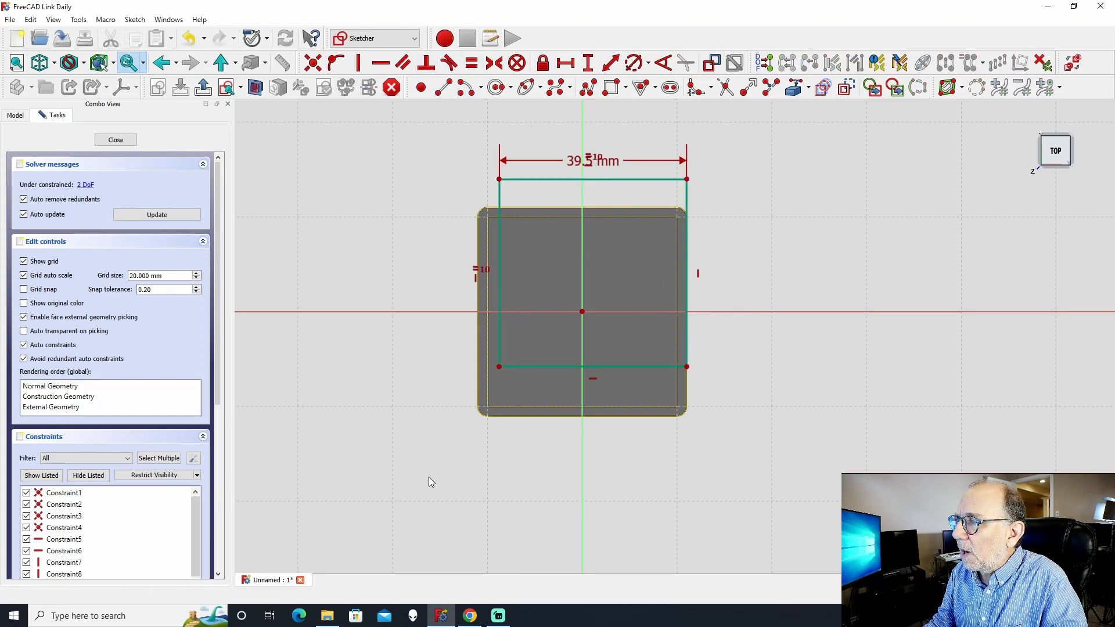
- Centre the 39.5 mm square with a symmetry constraint between two opposite corners and the origin, and finish the sketch
click(499, 179)
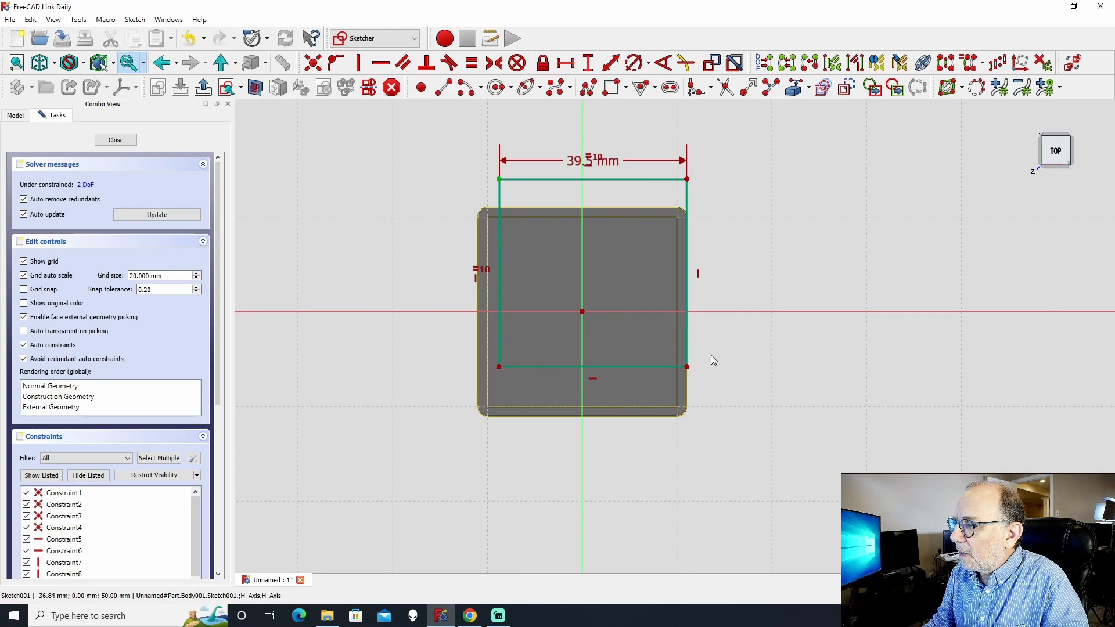
click(687, 367)
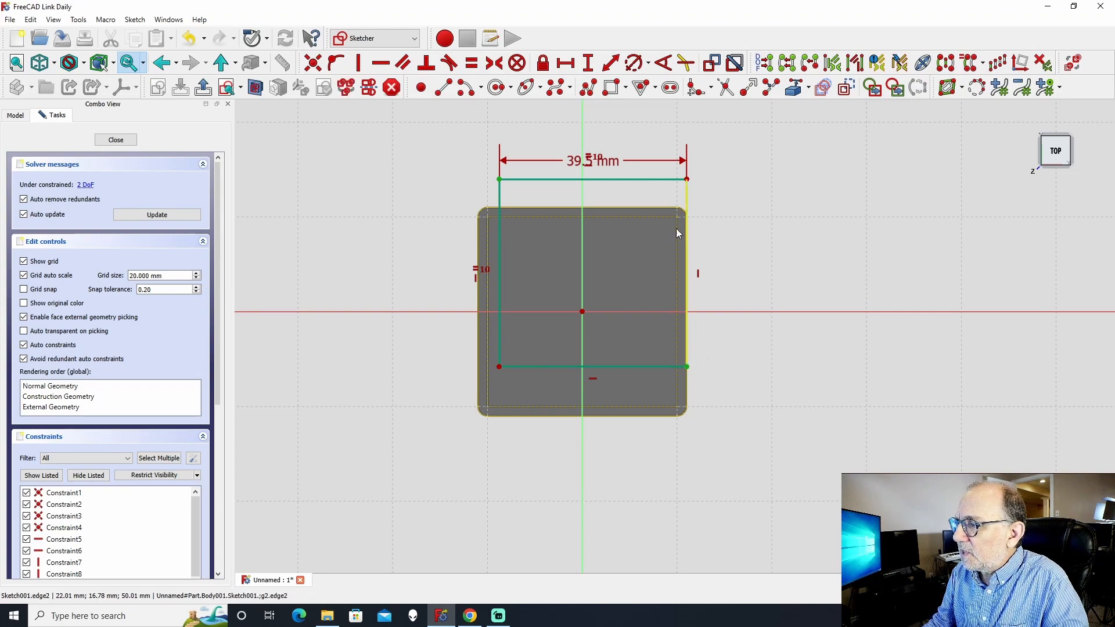
click(583, 313)
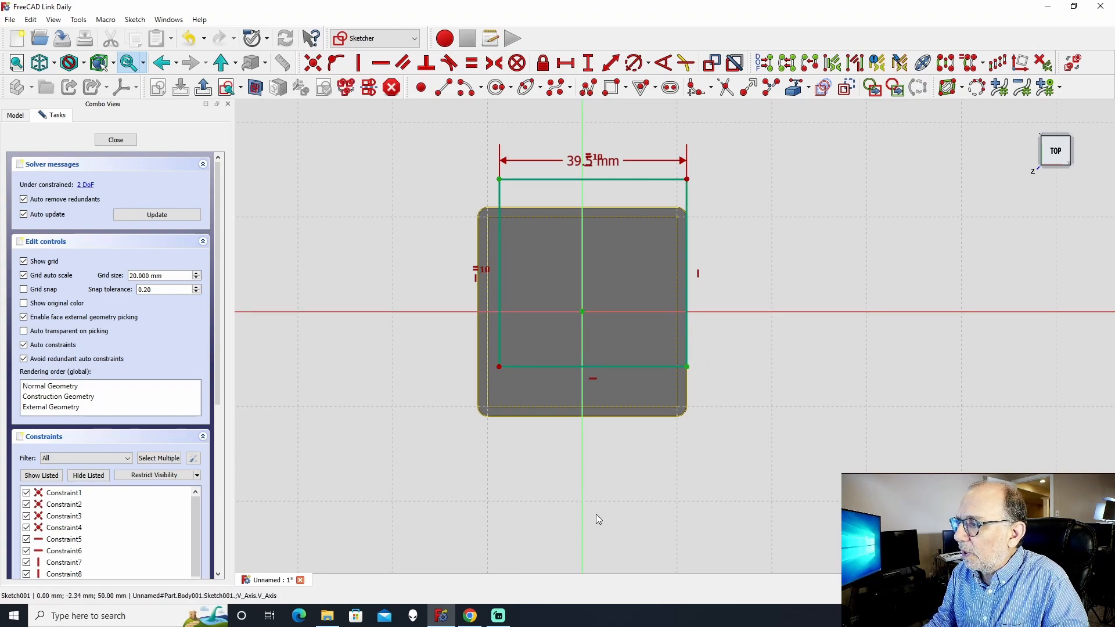
click(493, 63)
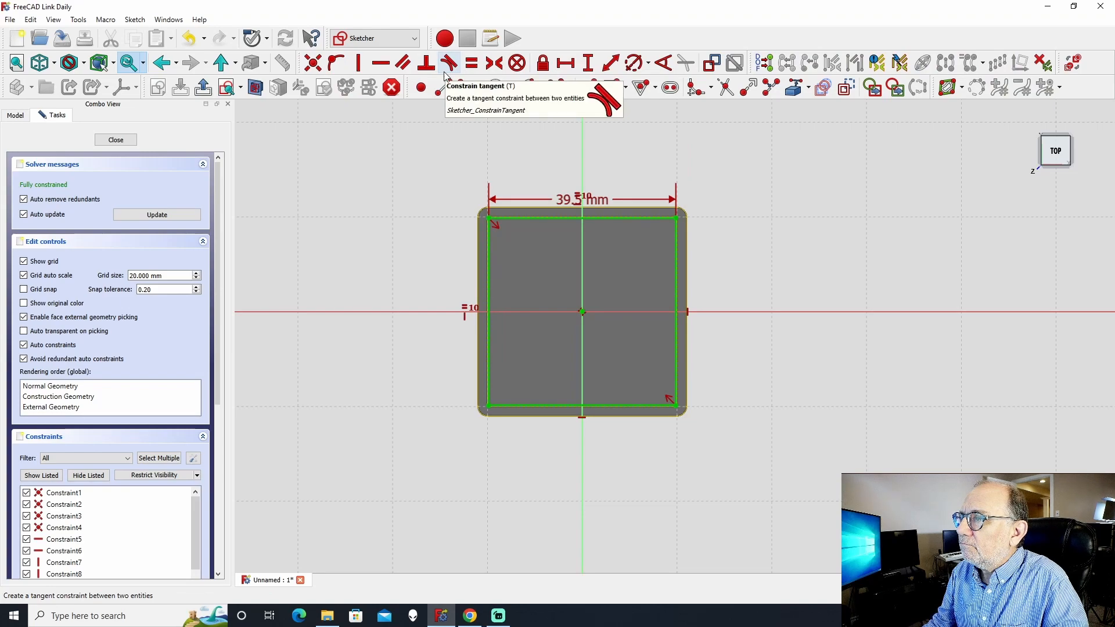
drag(564, 203, 571, 156)
click(116, 140)
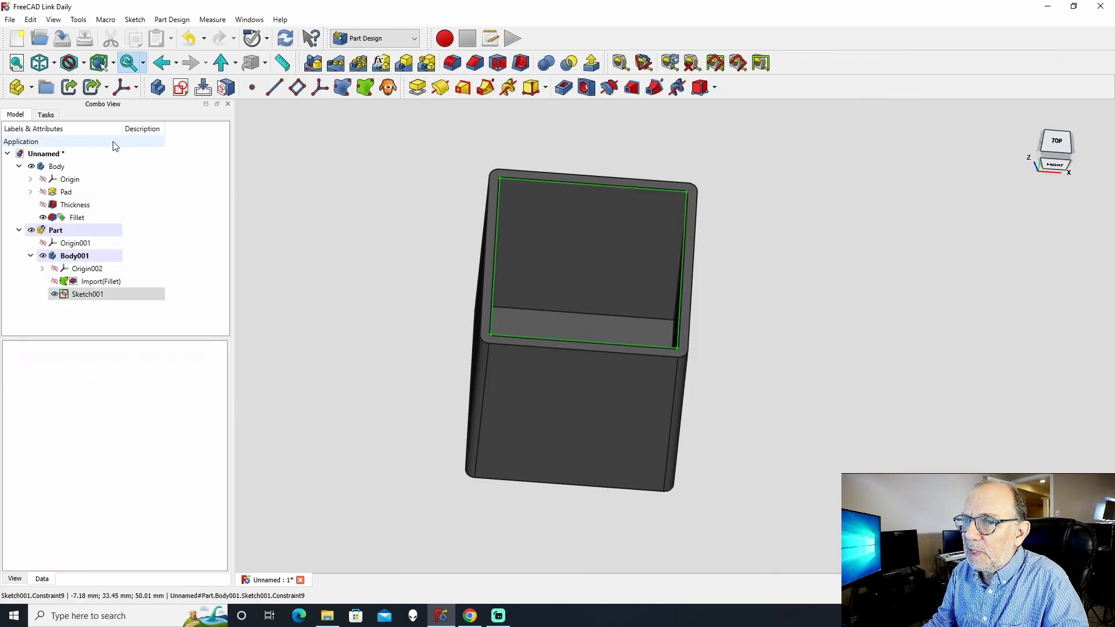
- Pad the 39.5 mm square 3 mm in the reversed direction, down into the box opening
click(417, 87)
middle_drag(779, 412, 789, 374)
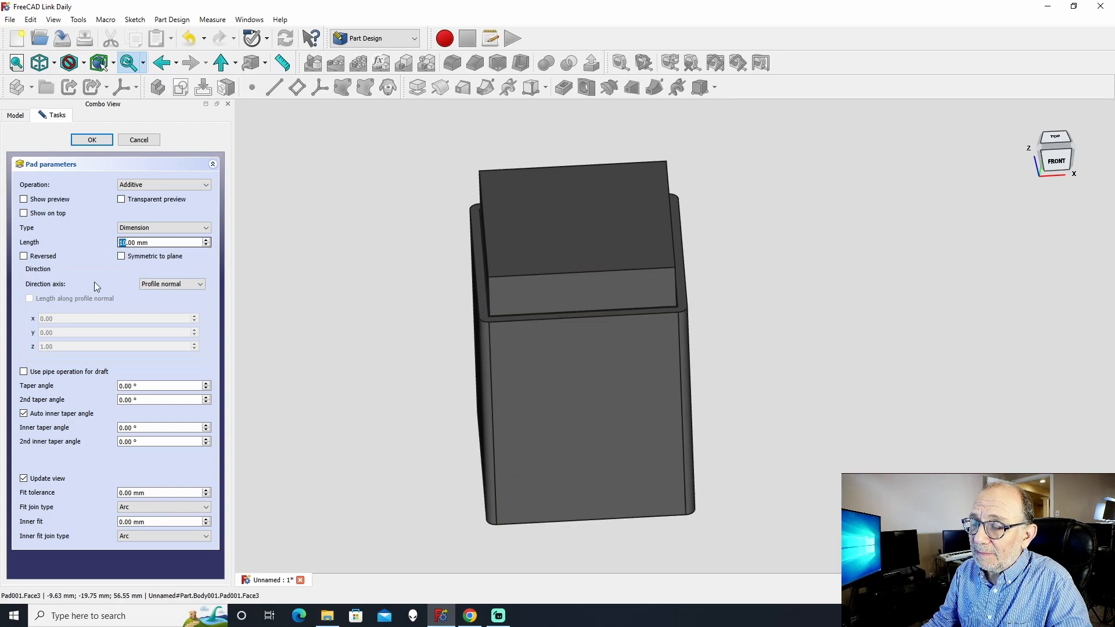
text(3)
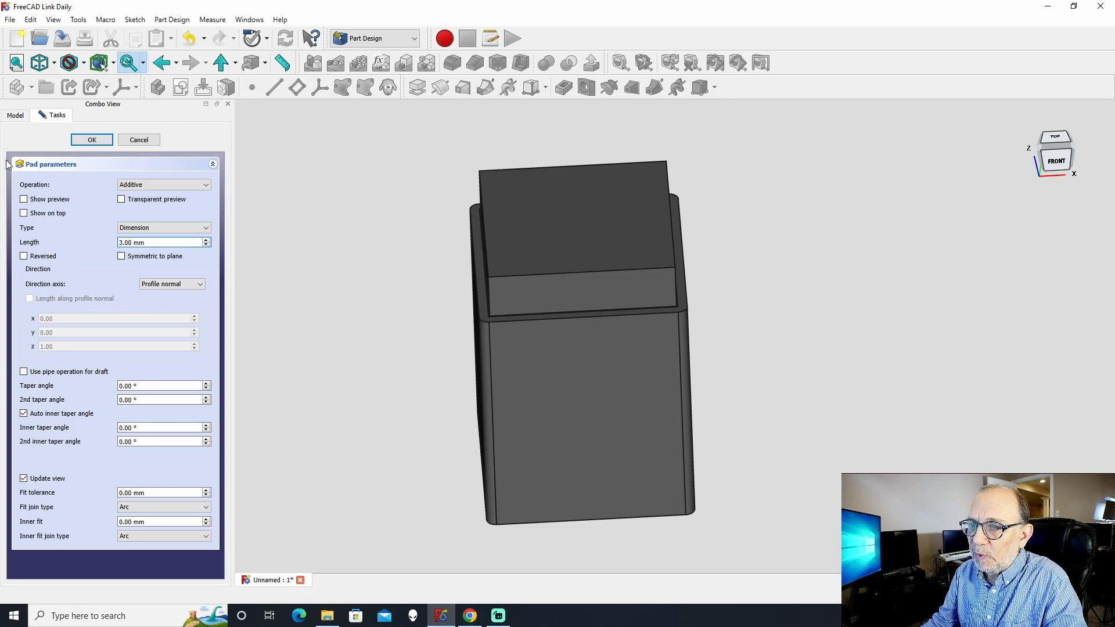
click(24, 256)
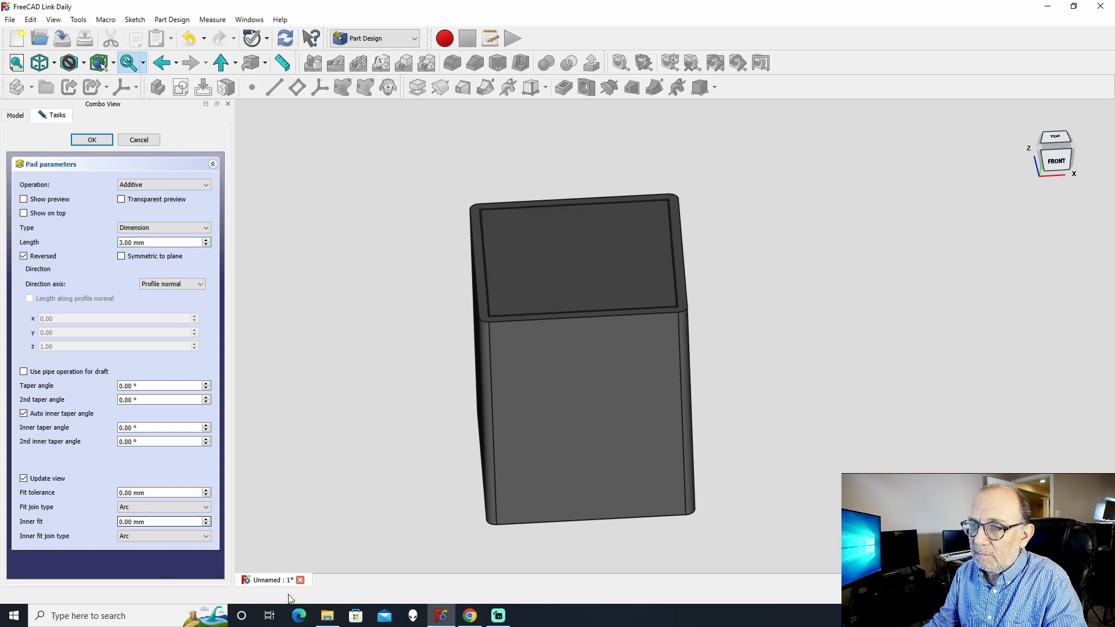
middle_drag(831, 268, 850, 249)
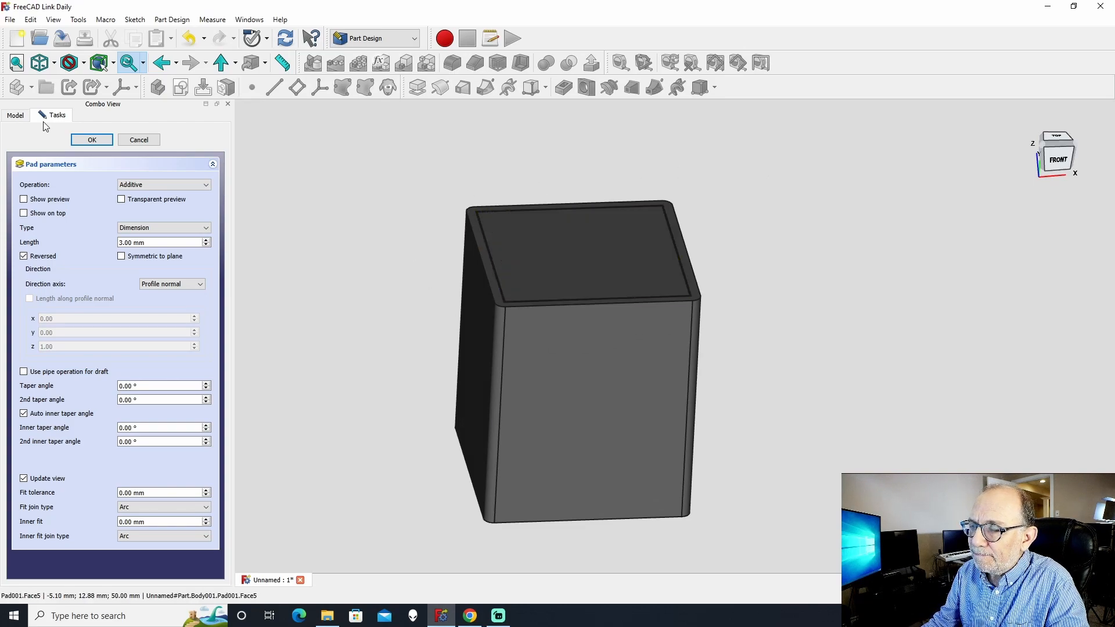
click(92, 139)
- Examine how the padded plug fits inside the box opening from the front and tilted top views
middle_drag(754, 460, 735, 437)
click(580, 400)
middle_drag(783, 402, 777, 403)
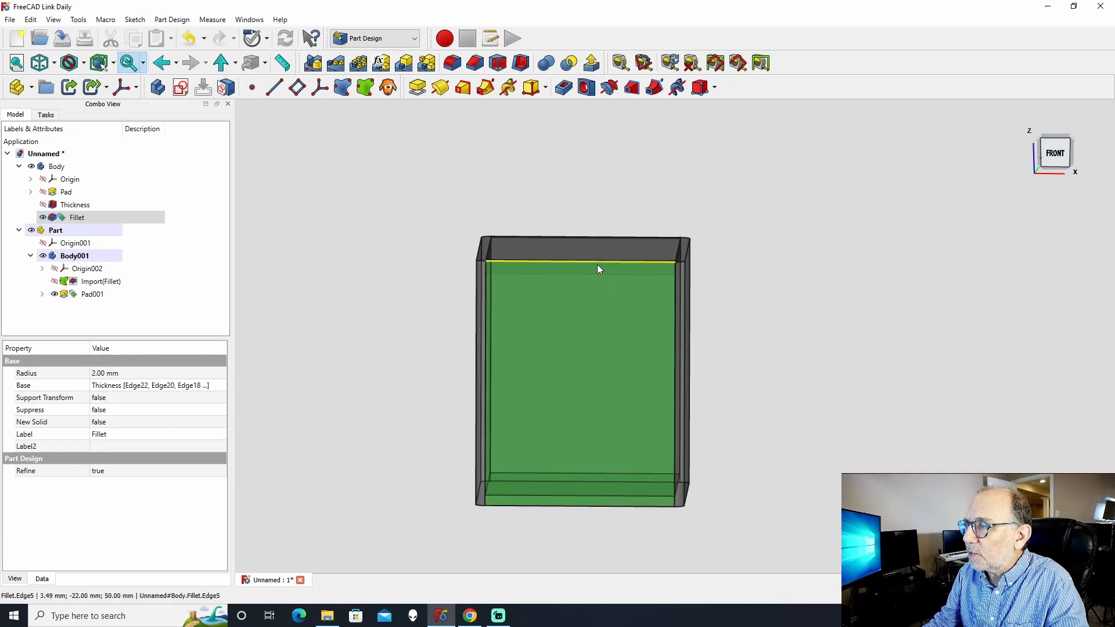
middle_drag(730, 318, 775, 322)
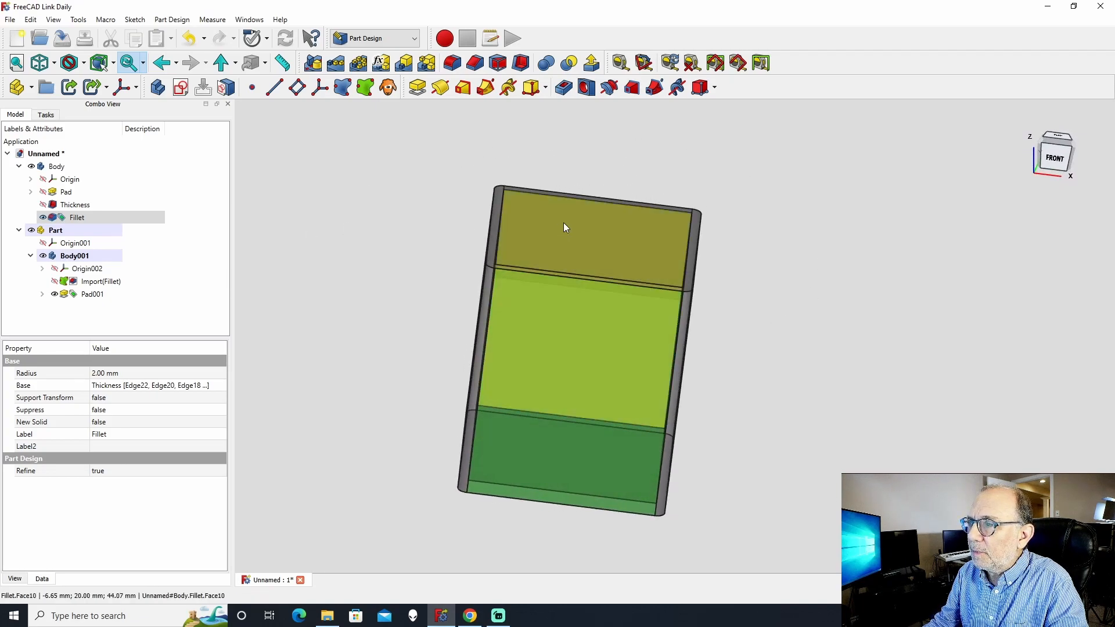
middle_drag(925, 182, 895, 152)
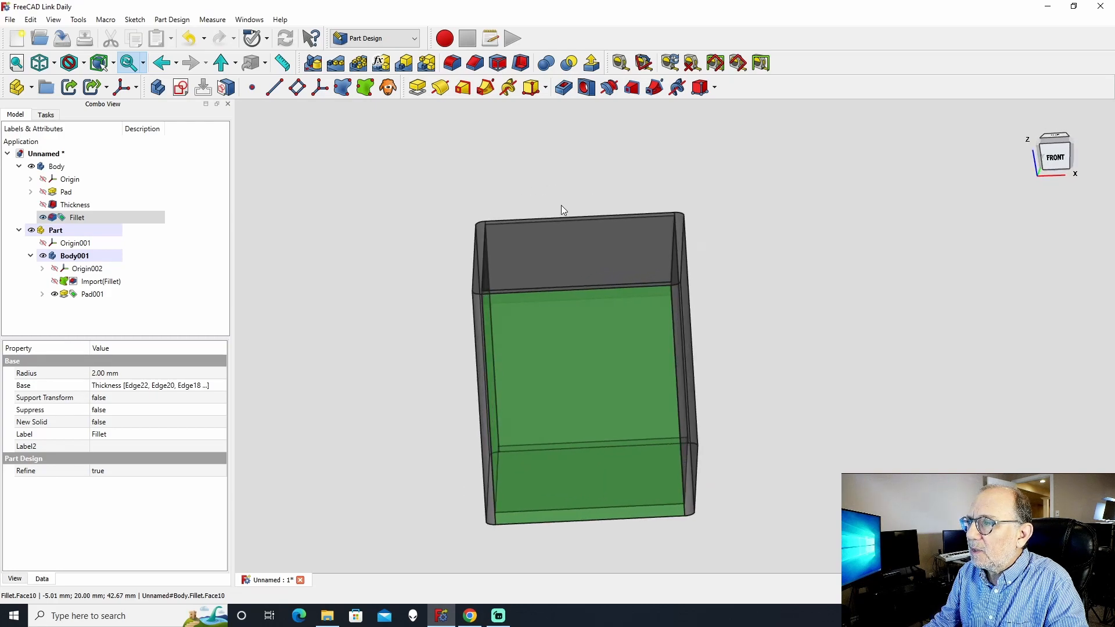
middle_drag(952, 259, 722, 291)
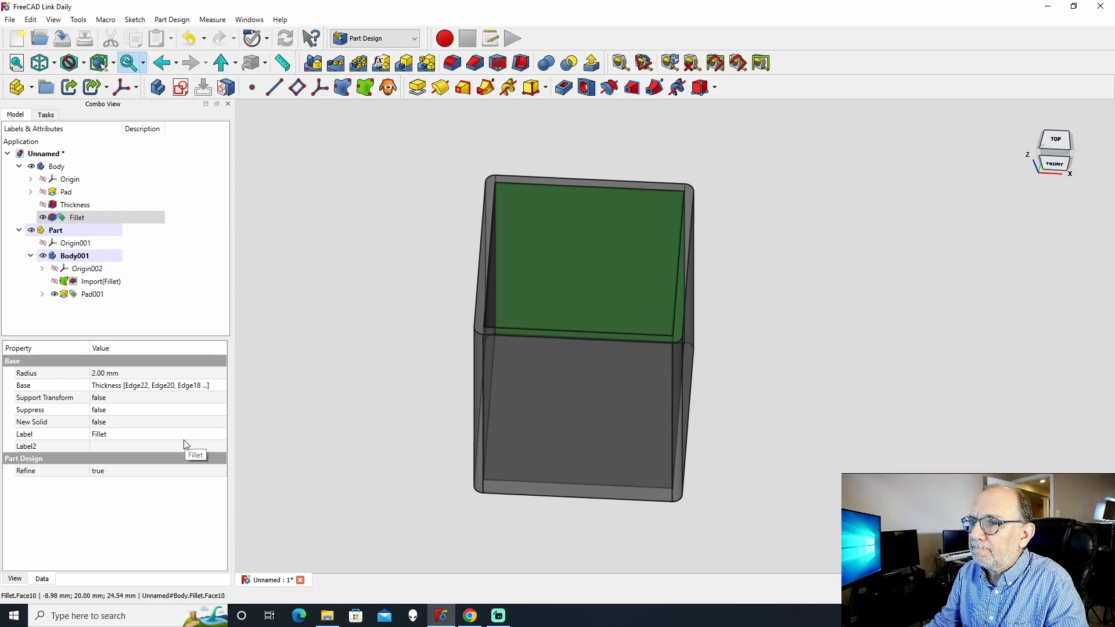
click(353, 350)
- Start a sketch on the plug's top face and draw a rectangle about 15 mm wide around the origin
click(646, 222)
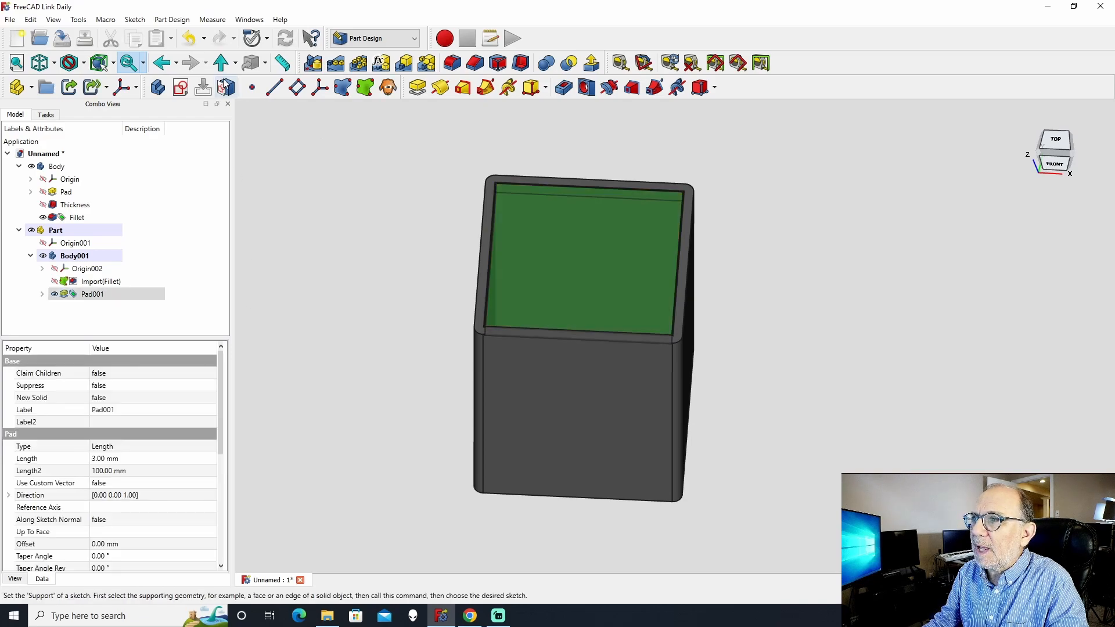
click(181, 88)
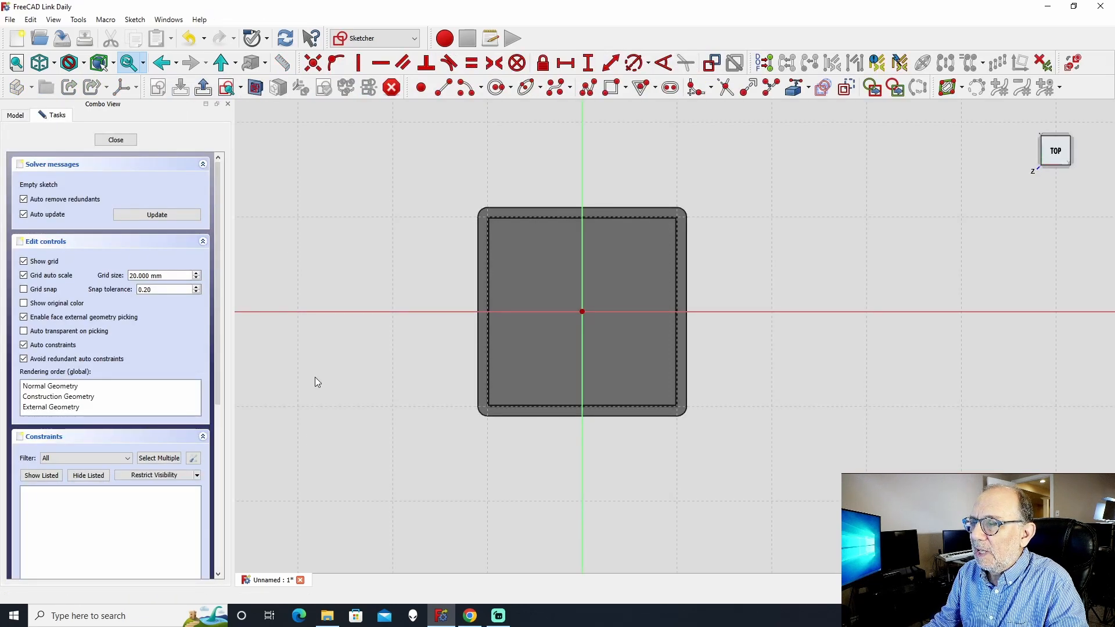
click(611, 88)
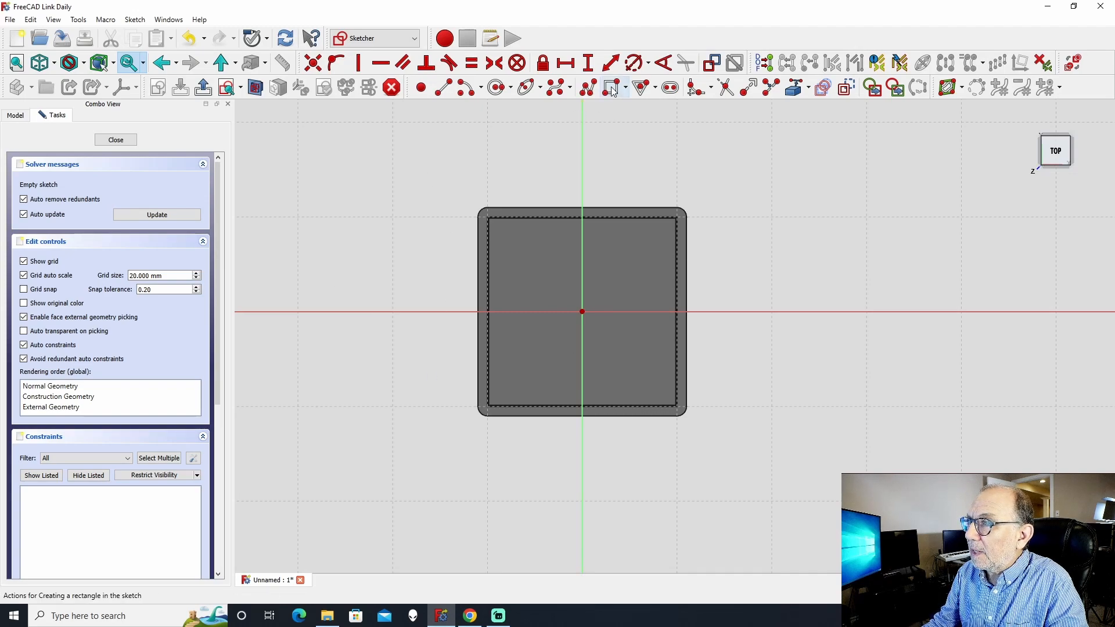
click(553, 283)
click(625, 355)
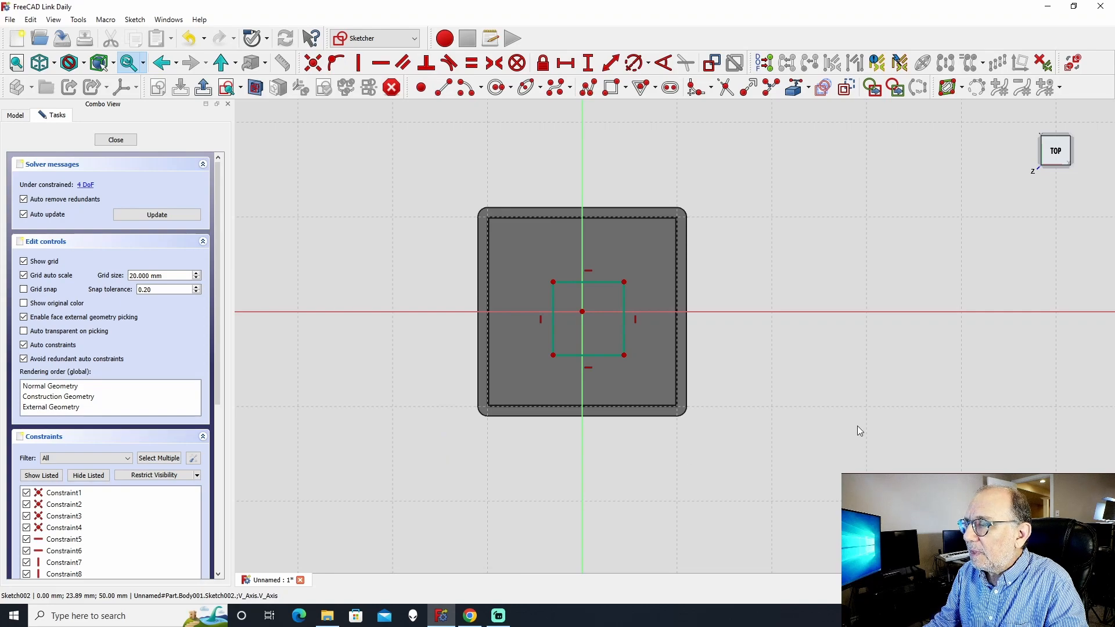
- Constrain the new rectangle's horizontal width to 44 mm and make its adjacent sides equal
click(565, 63)
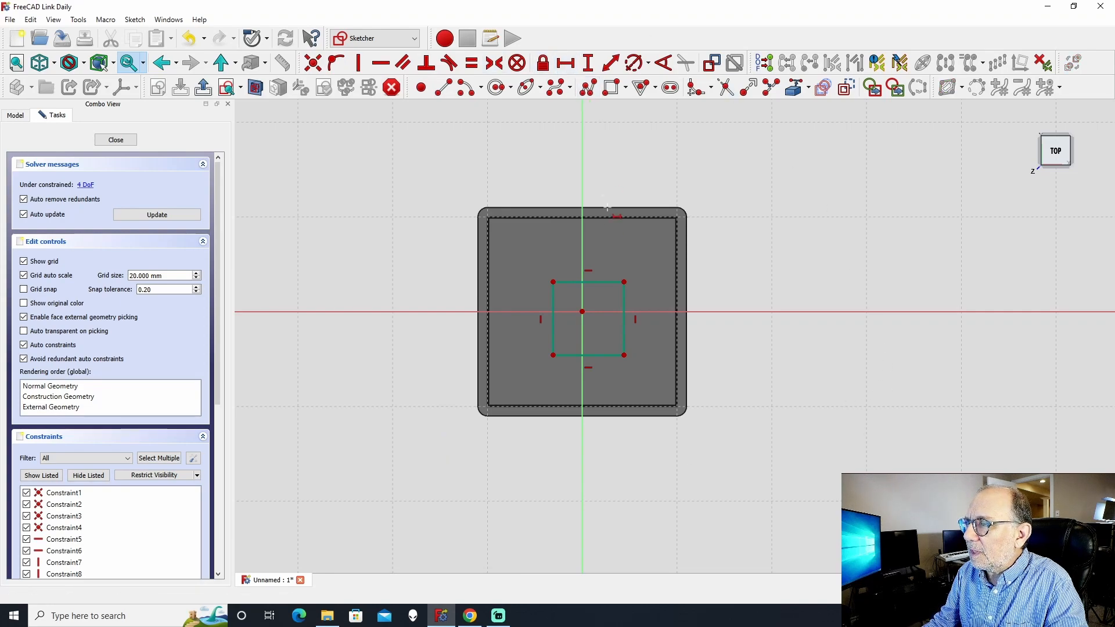
click(589, 282)
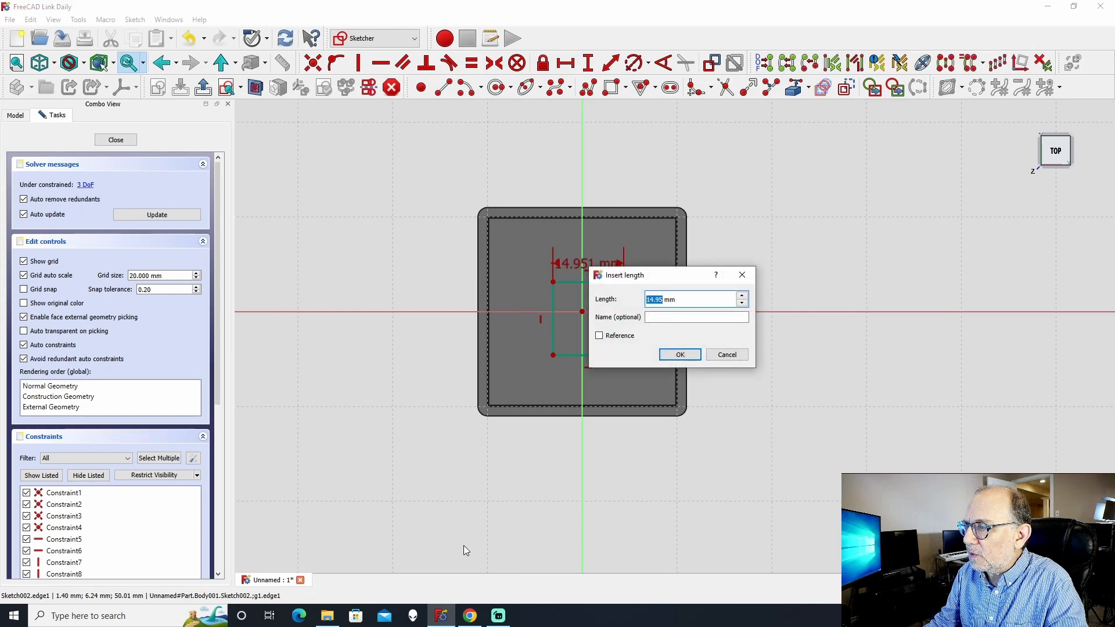
text(44)
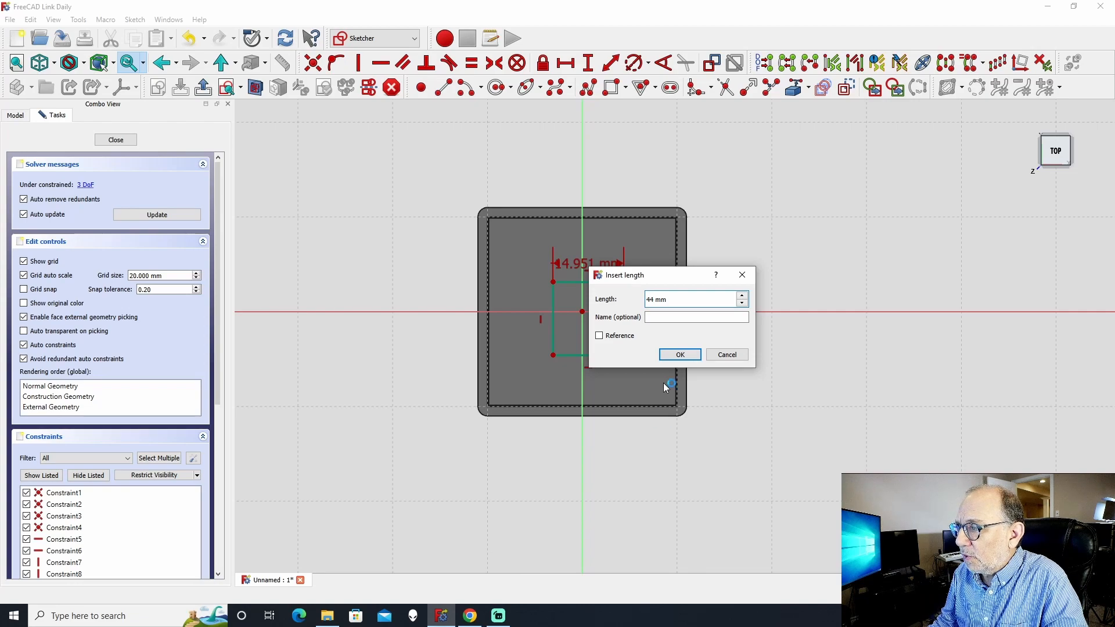
click(680, 354)
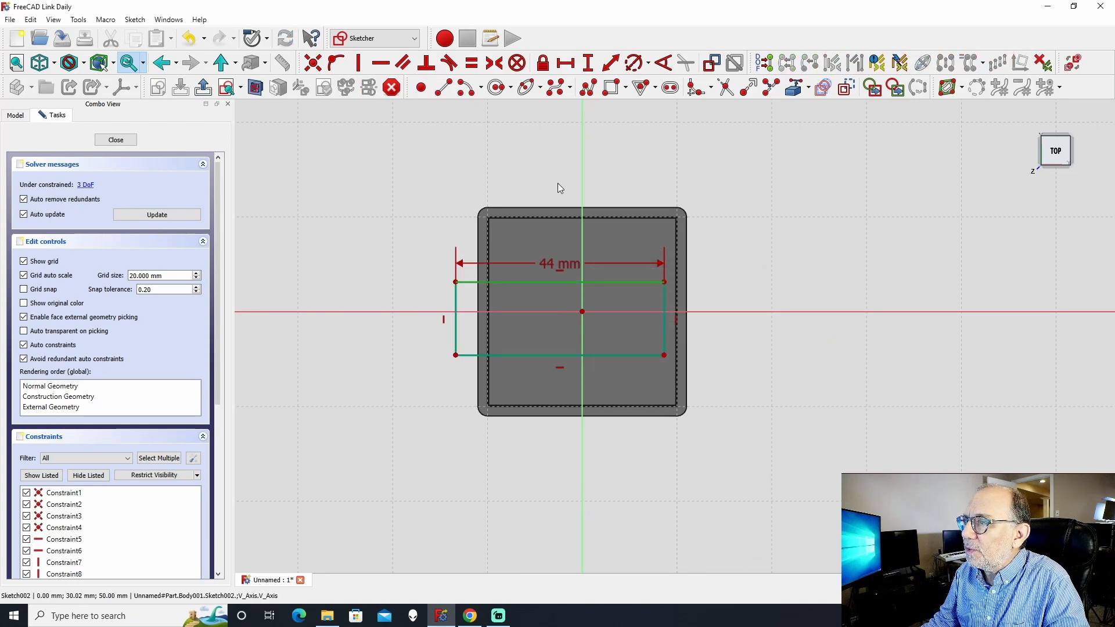
click(545, 282)
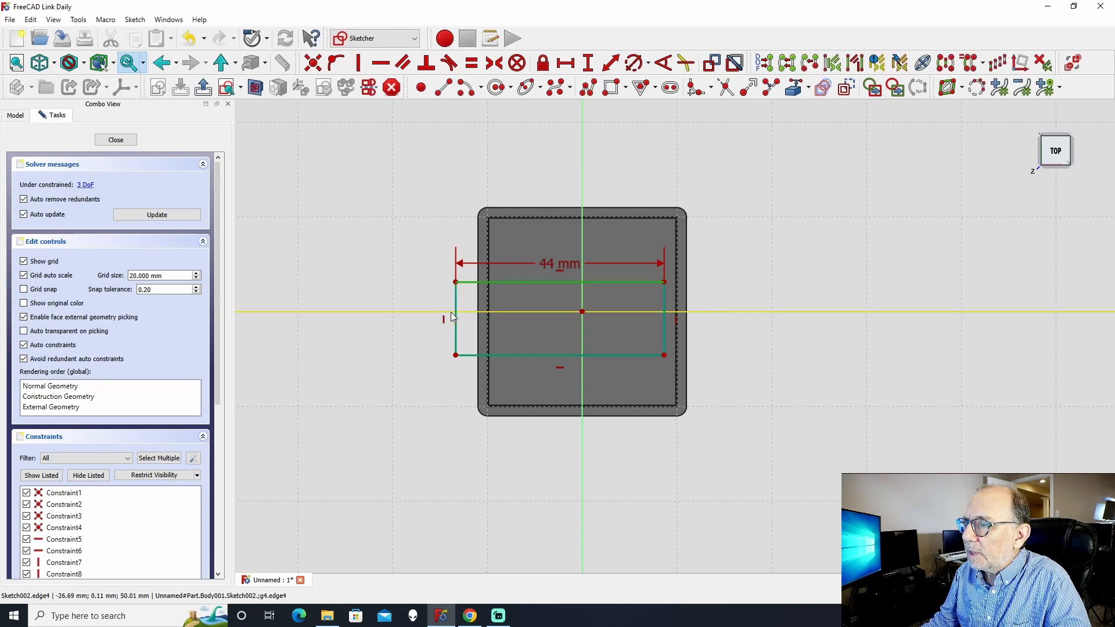
click(472, 62)
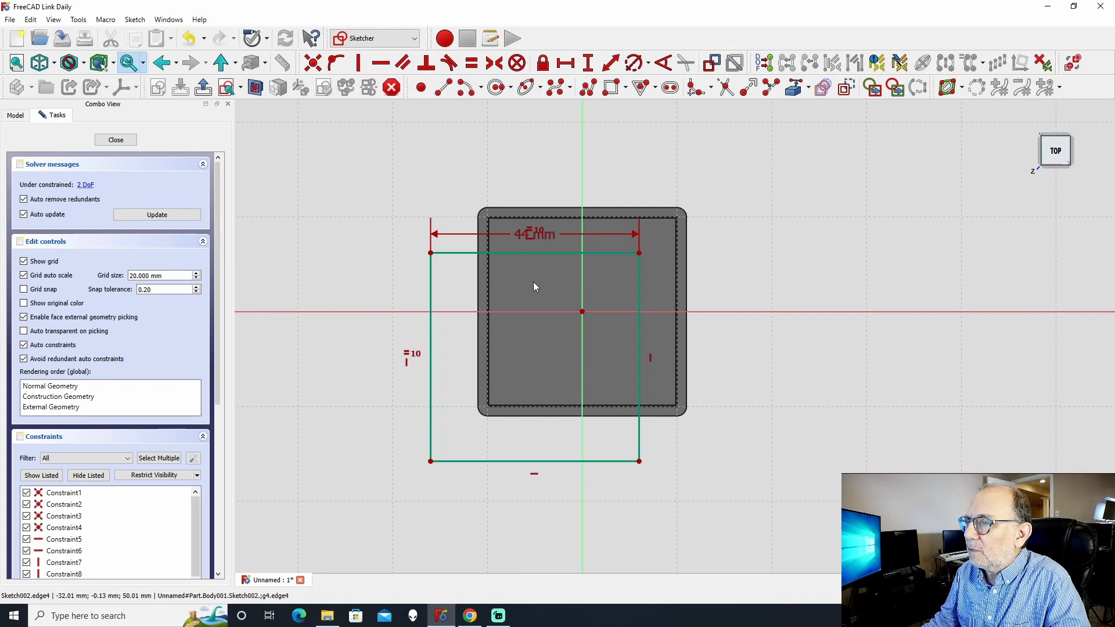
- Make two opposite corners of the 44 mm square symmetric about the origin and finish the sketch
click(430, 253)
click(640, 461)
click(582, 312)
click(599, 366)
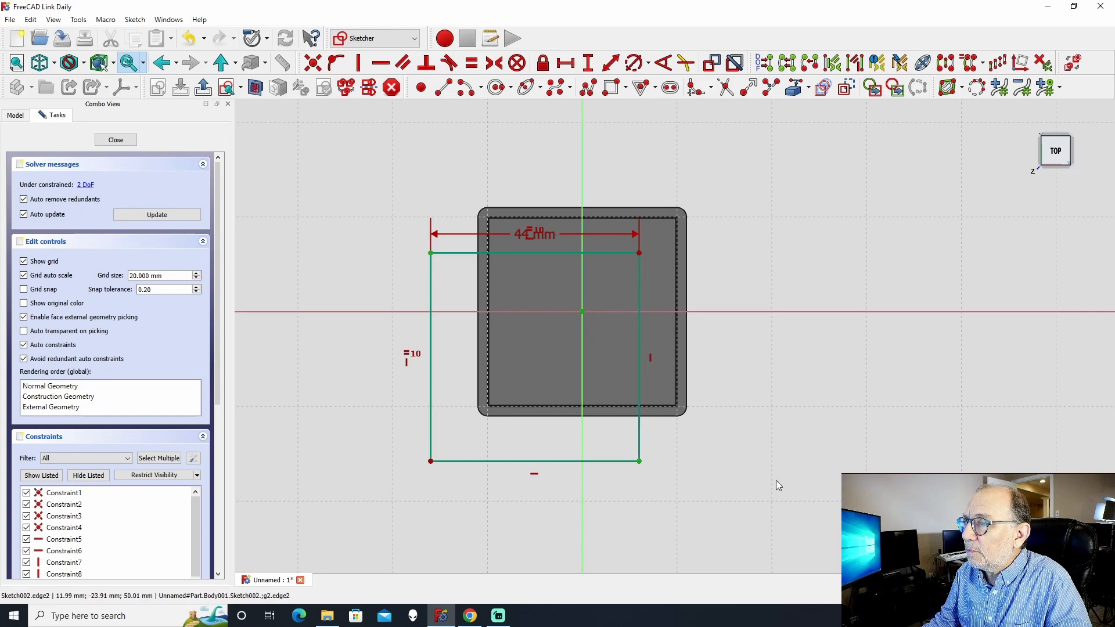
click(493, 62)
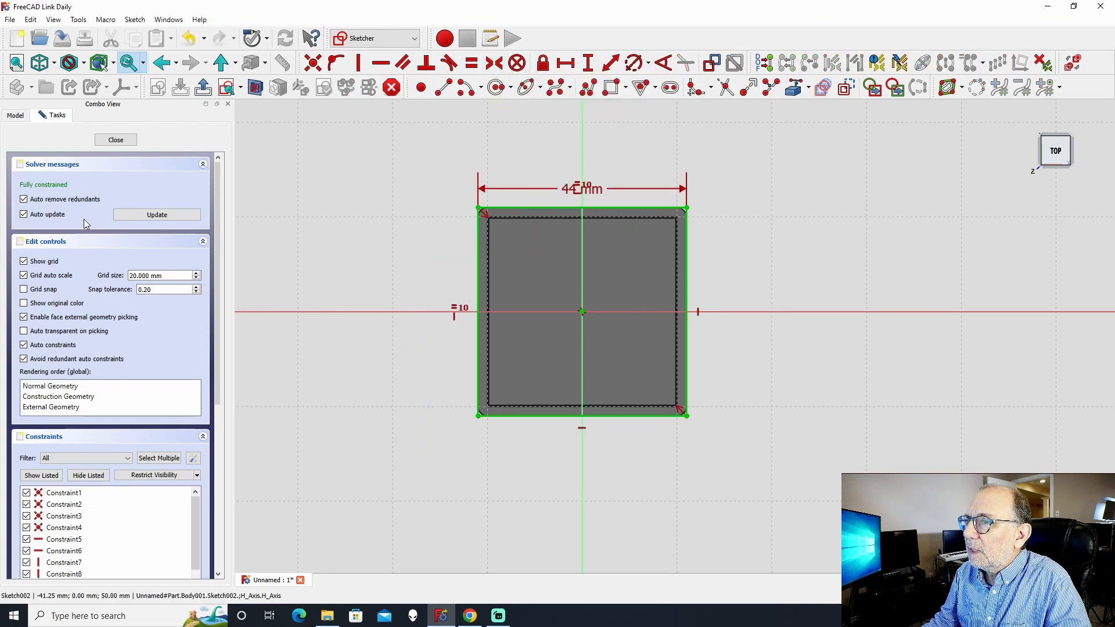
click(116, 139)
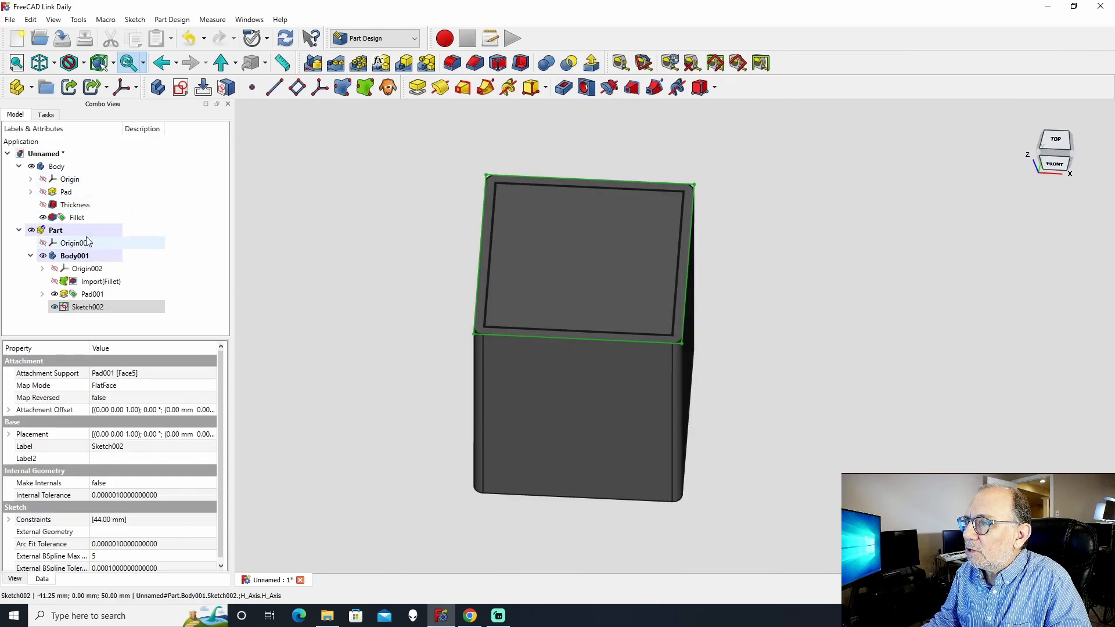
- Pad the 44 mm square 4 mm upward to form the lid plate over the box
click(417, 87)
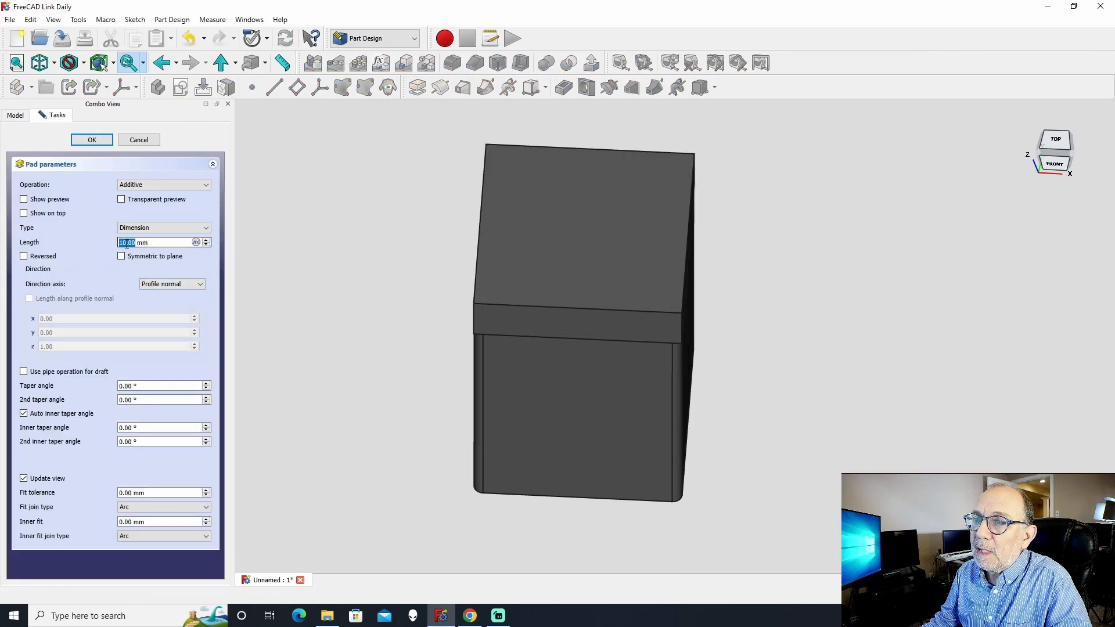
text(4)
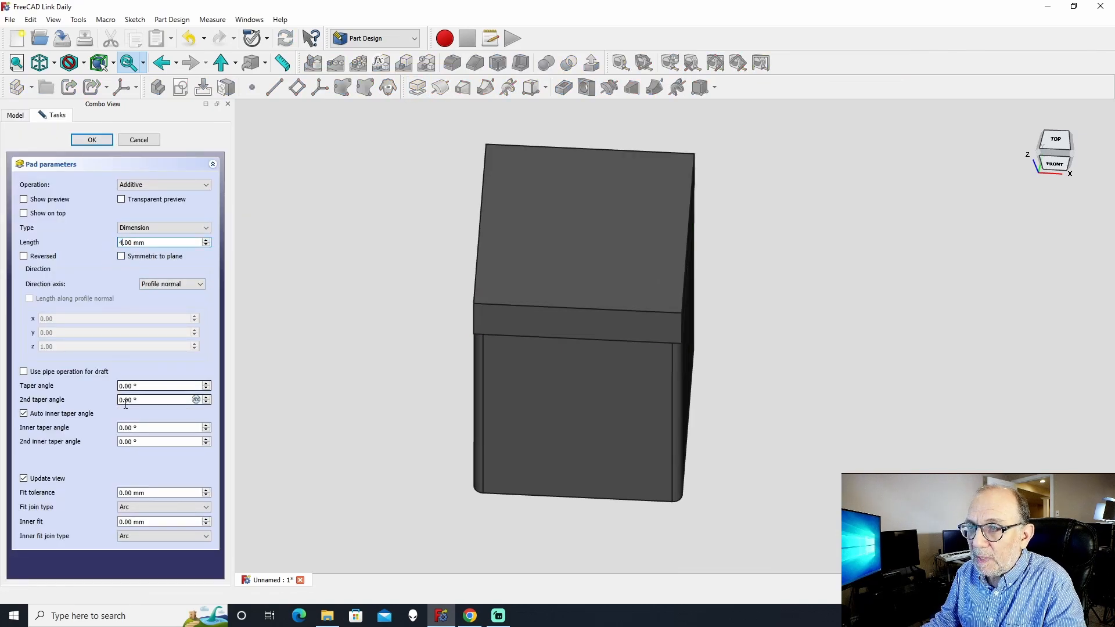
click(93, 140)
middle_drag(390, 478, 508, 434)
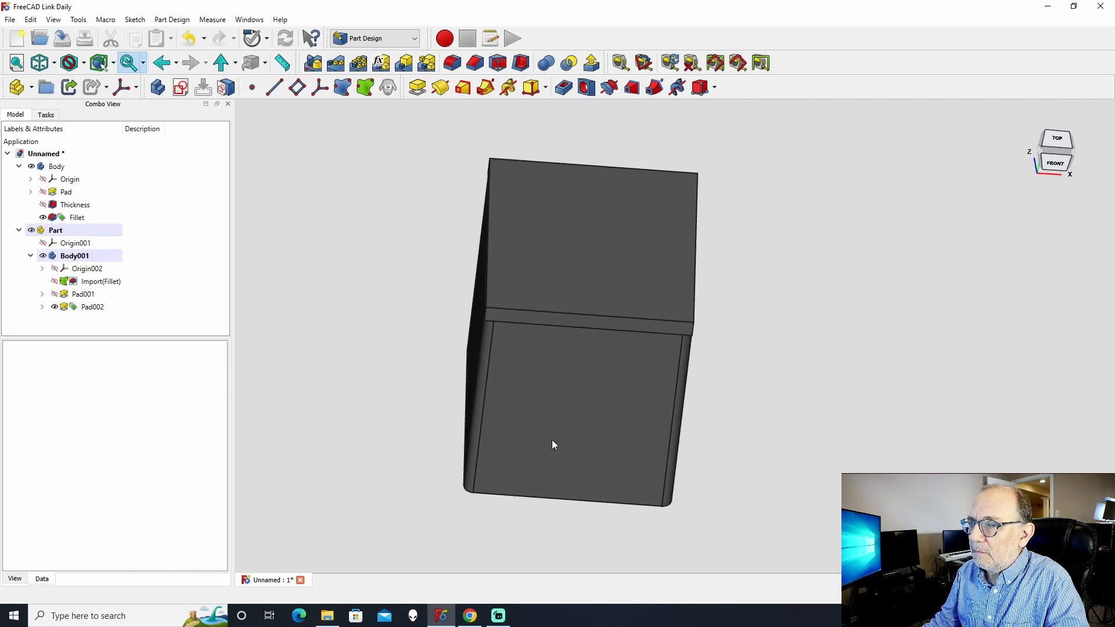
middle_drag(877, 359, 779, 503)
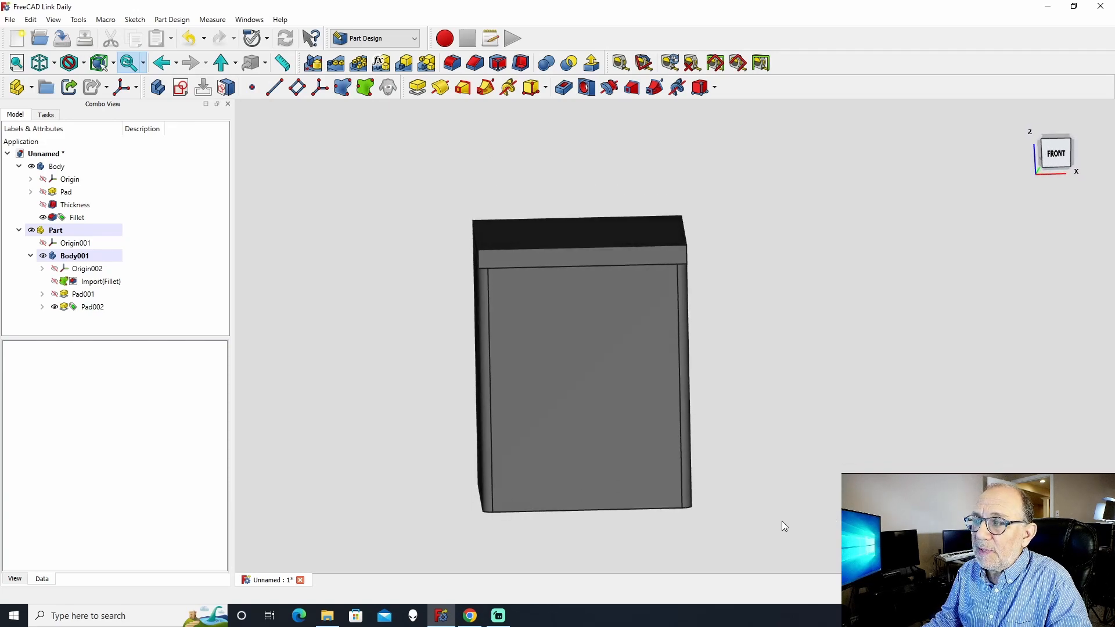
- Fillet the four vertical corner edges of the 44 mm lid plate with a 2 mm radius
click(480, 264)
middle_drag(770, 302, 654, 341)
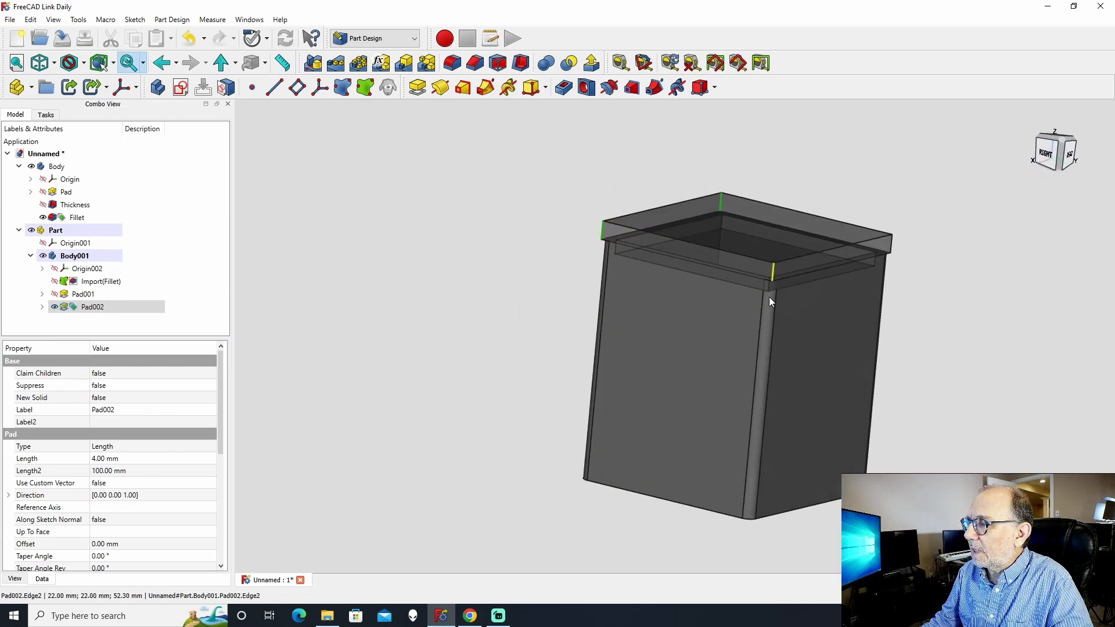
middle_drag(923, 346, 827, 364)
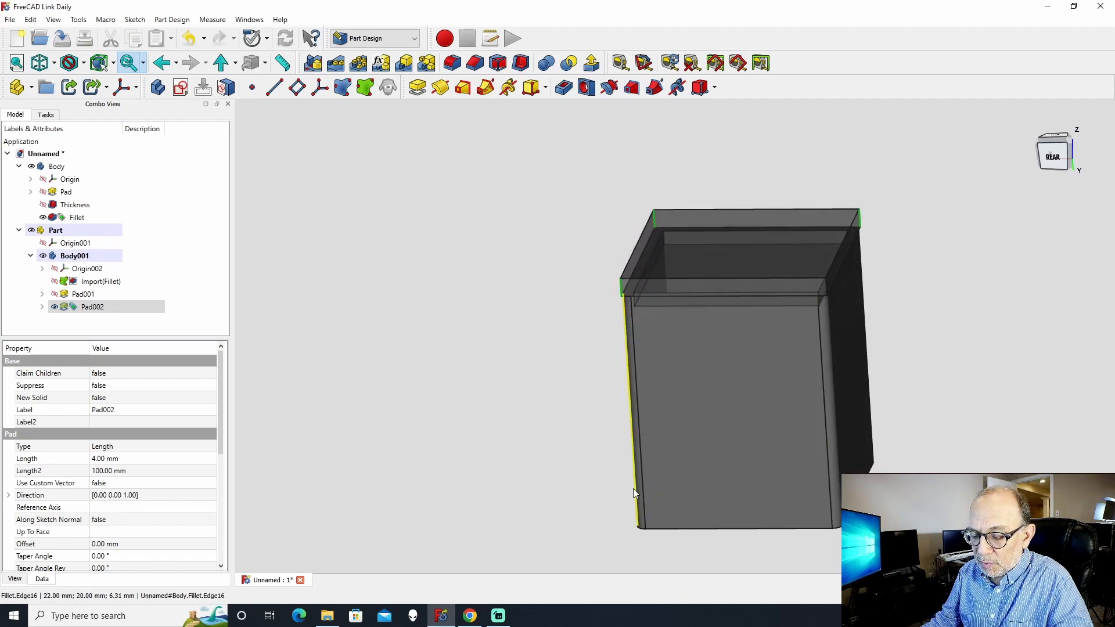
click(827, 291)
middle_drag(955, 459, 915, 315)
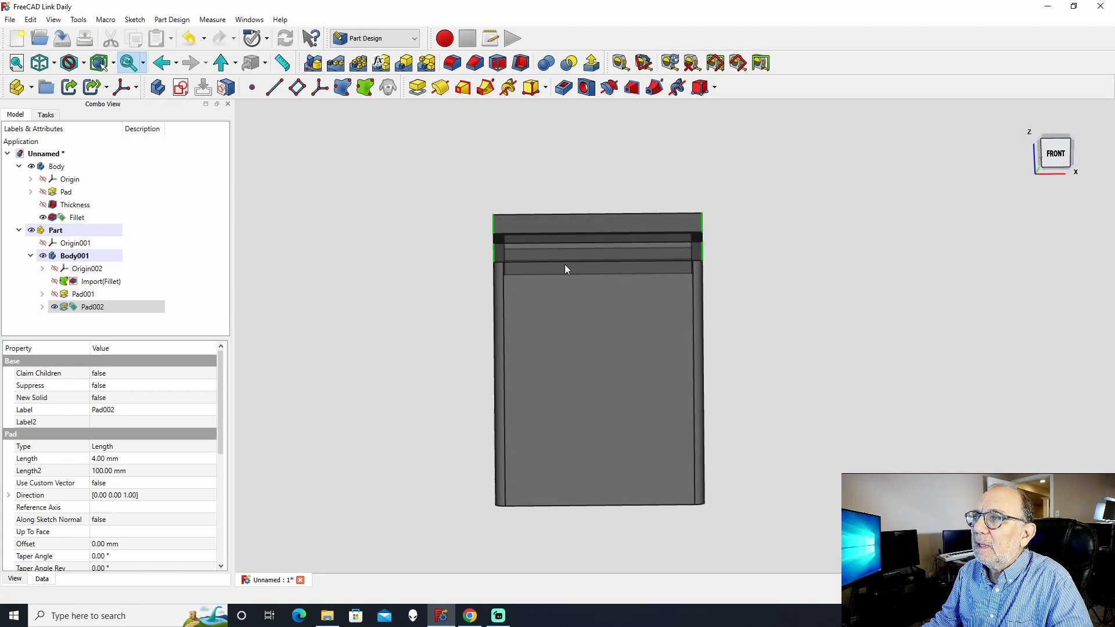
click(461, 63)
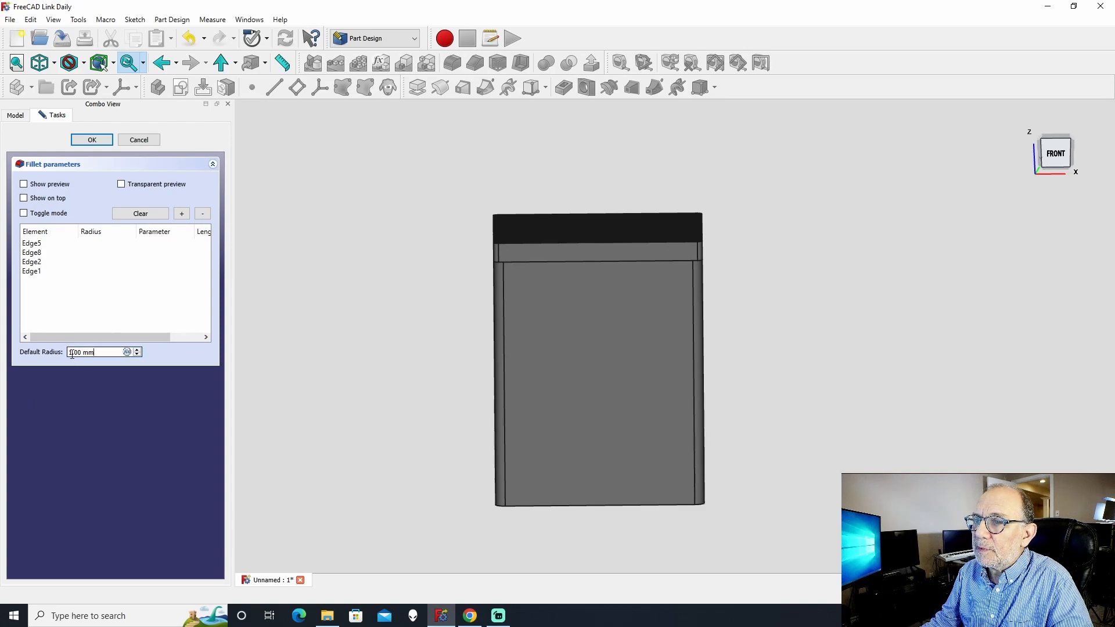
drag(72, 354, 66, 356)
text(2)
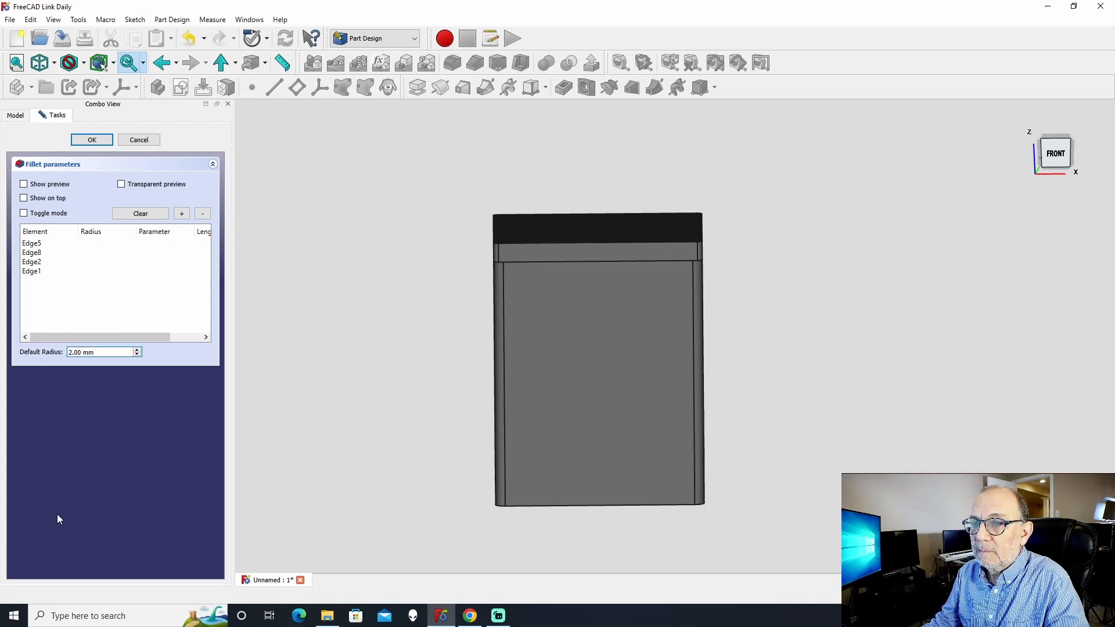
click(91, 142)
middle_drag(841, 287, 866, 402)
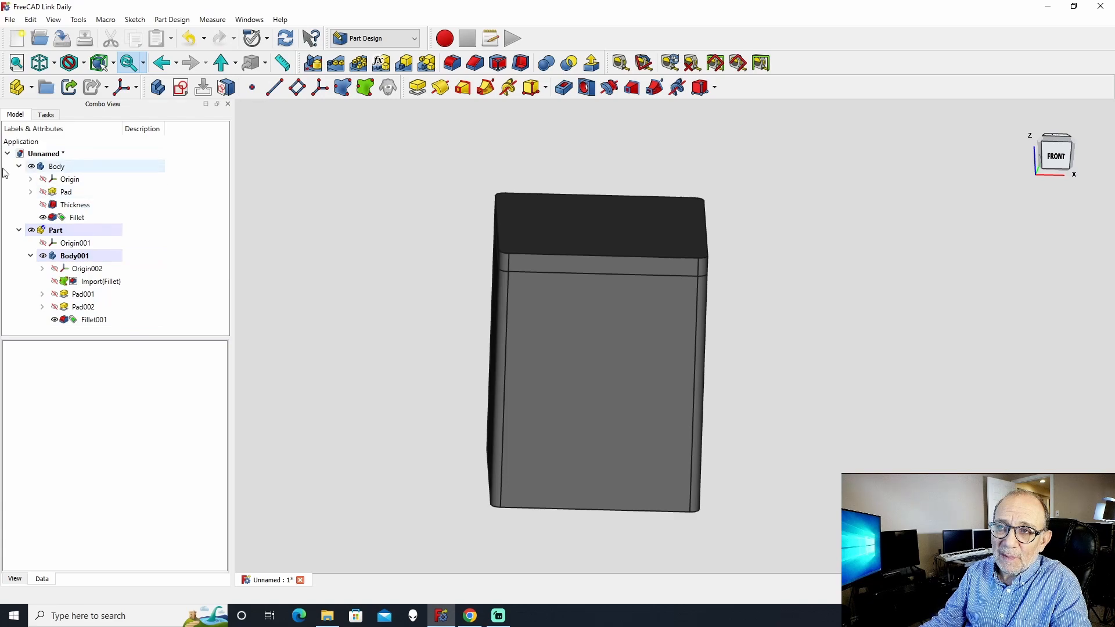
- Rename the box's body as Body_Container
click(58, 168)
right_click(58, 167)
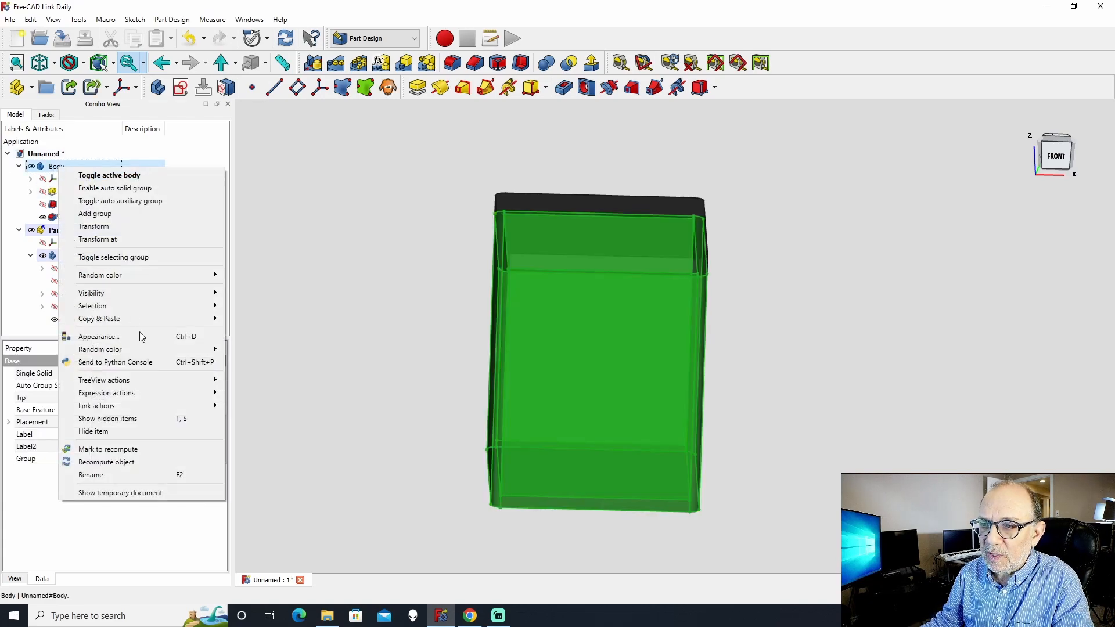
click(152, 479)
click(73, 166)
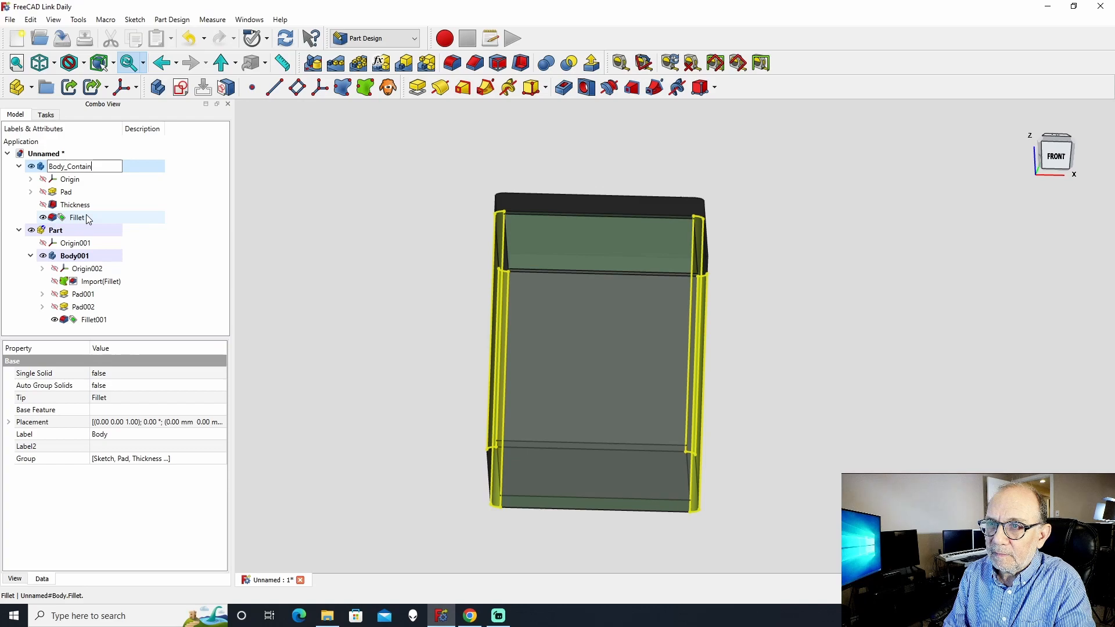
key(Return)
click(352, 294)
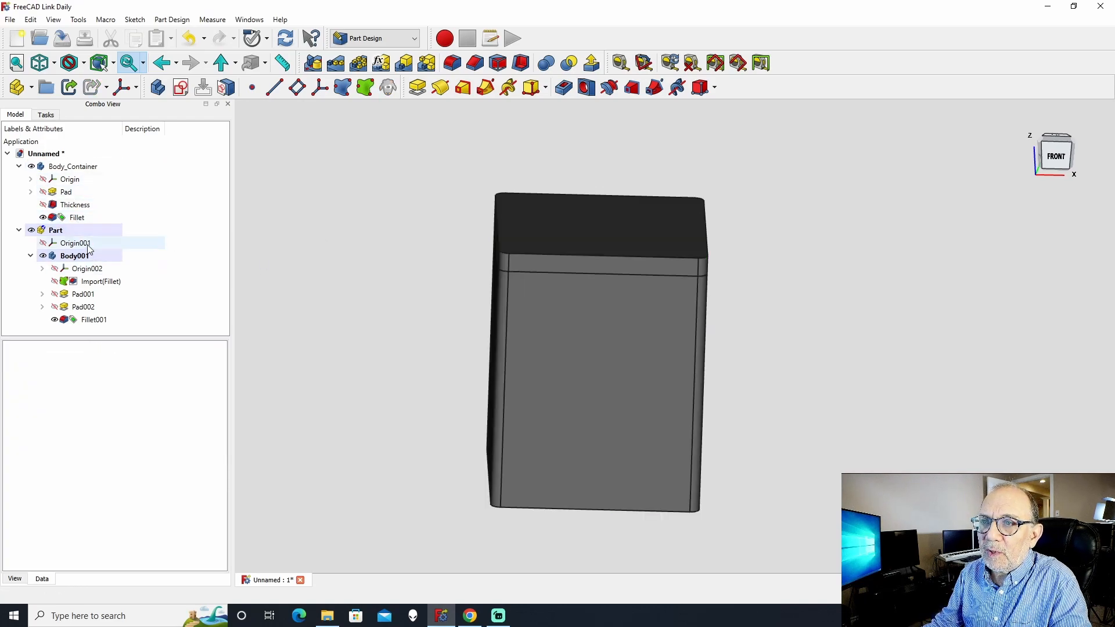
- Rename the part that holds the lid body as Part_Lid
click(56, 233)
right_click(56, 234)
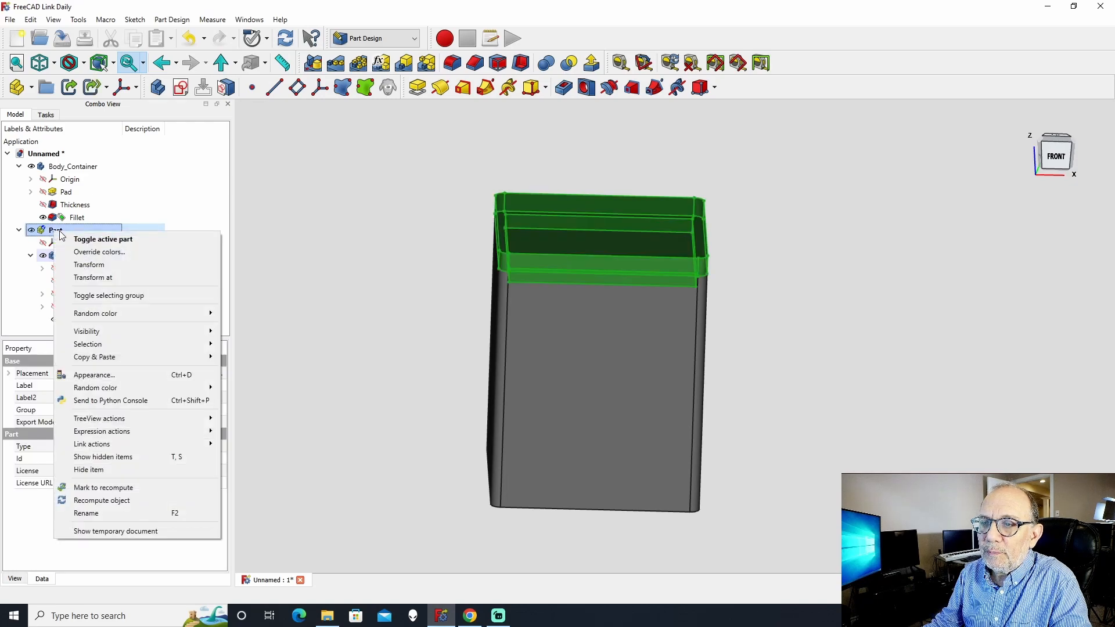
click(87, 516)
click(65, 231)
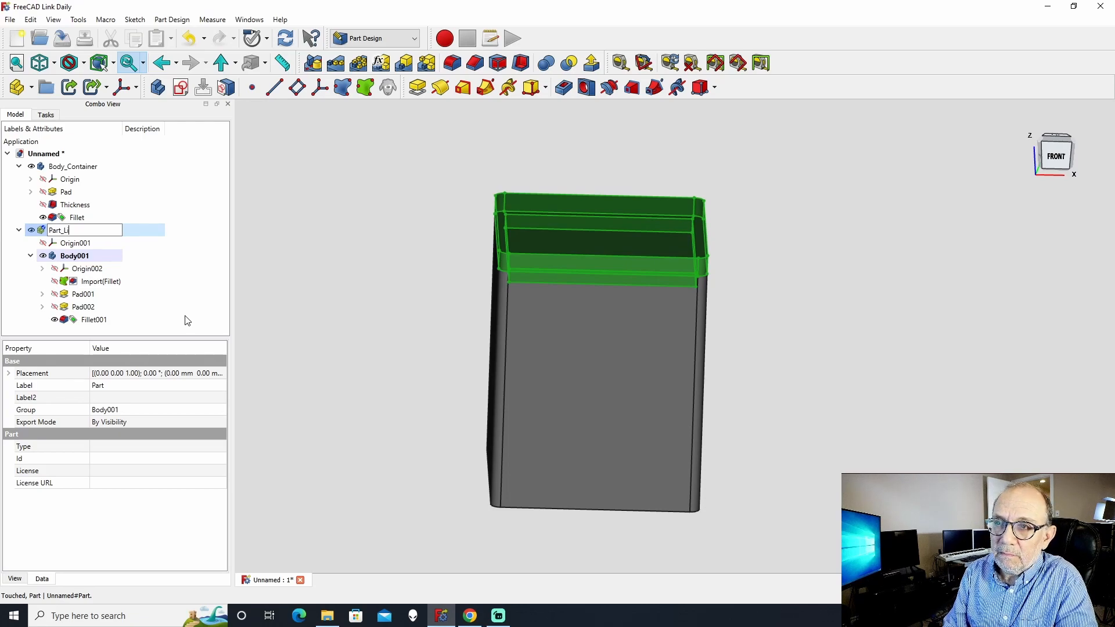
key(Return)
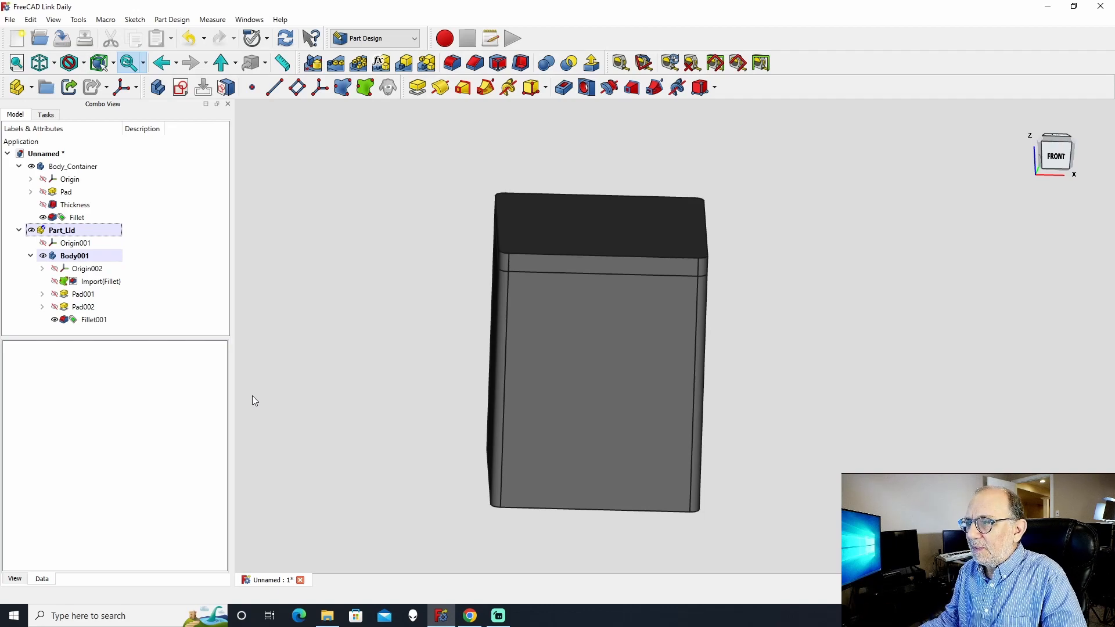
middle_drag(870, 395, 870, 387)
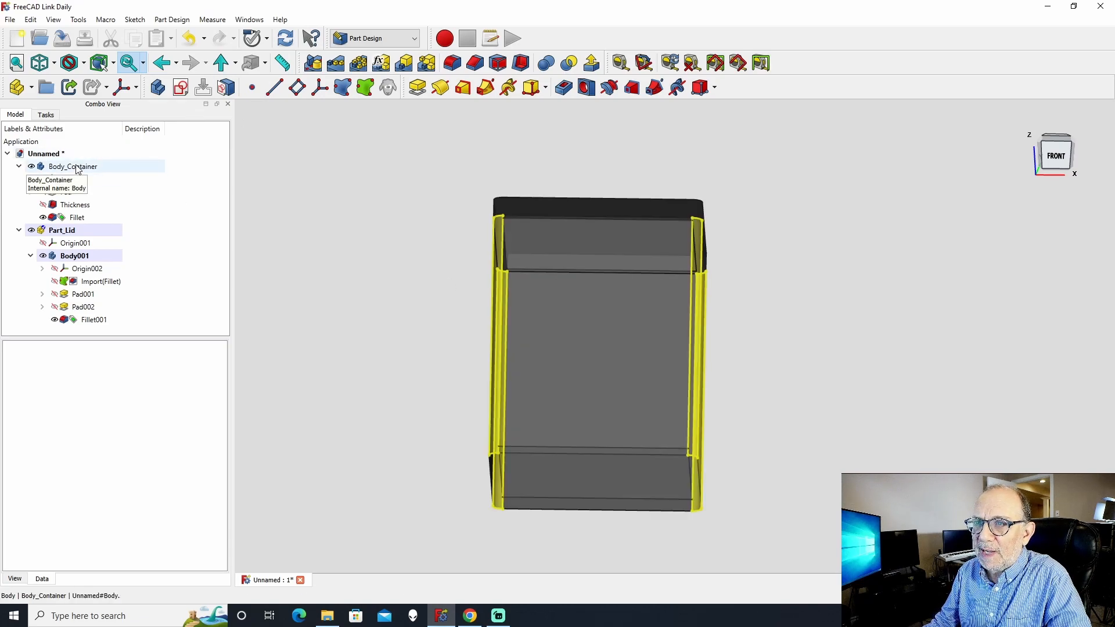
- Hide Part_Lid and select the front face of the container
click(63, 231)
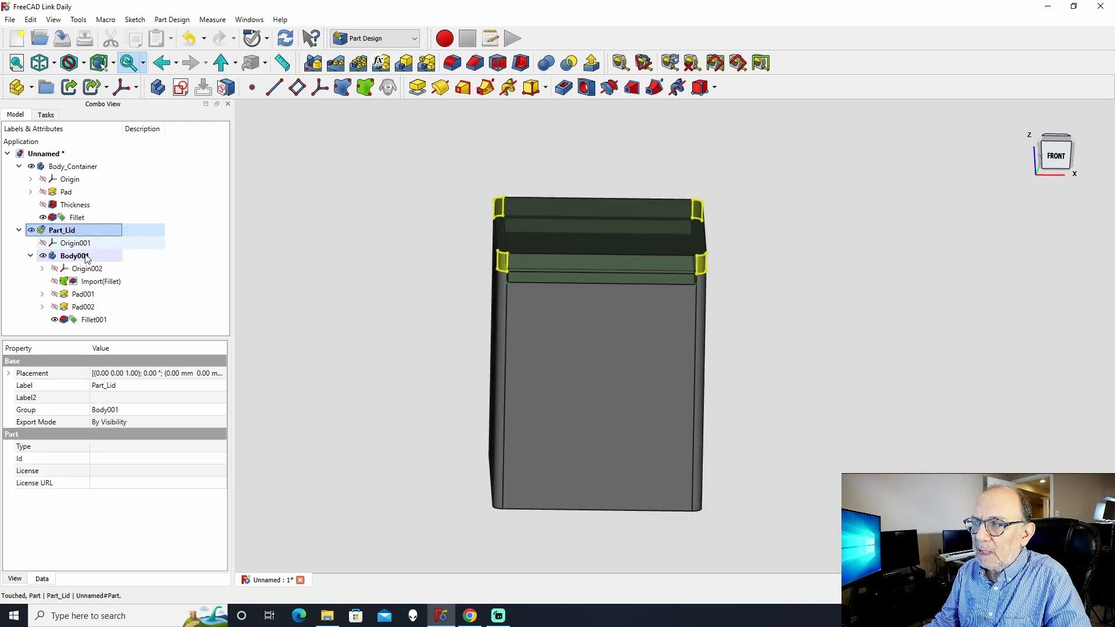
key(space)
click(607, 336)
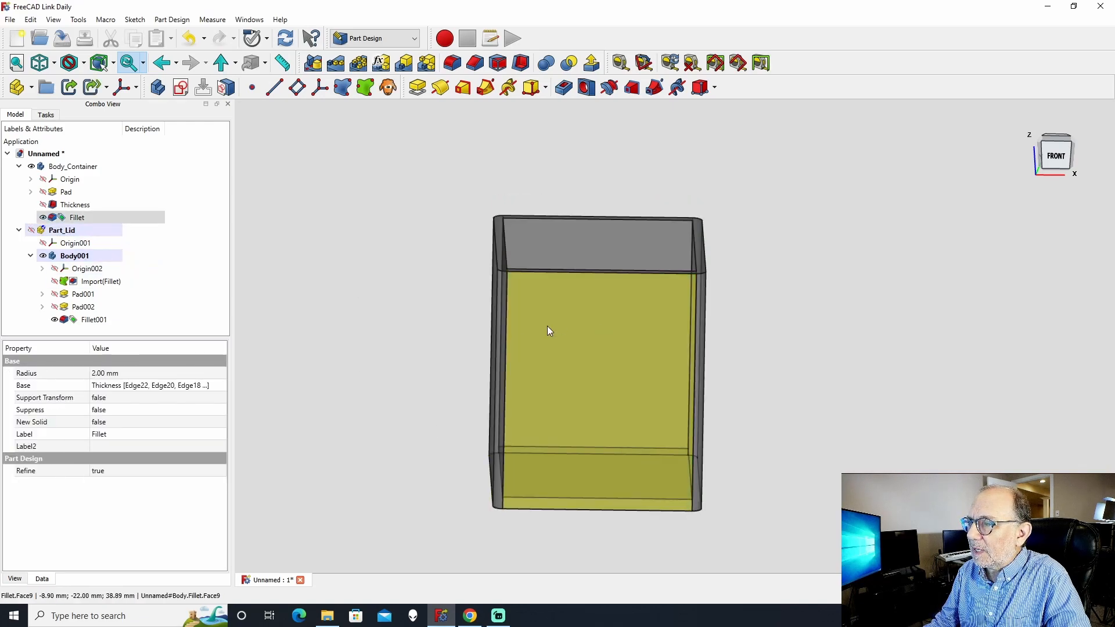
- Export the selected container as an STL mesh named Container_Final.stl in the Container folder
click(10, 19)
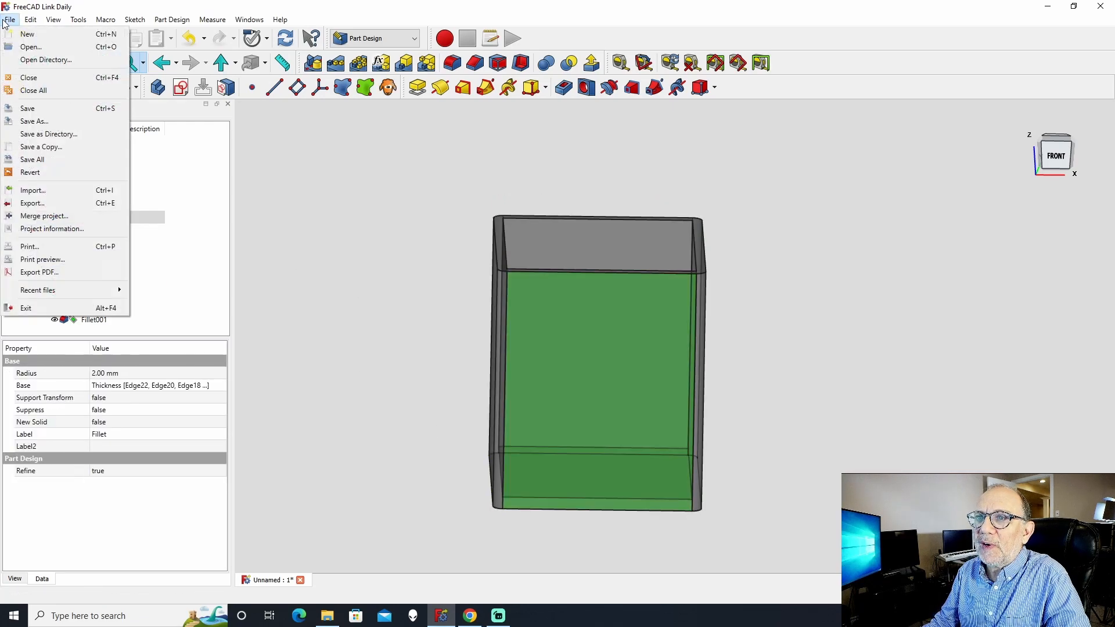
click(57, 206)
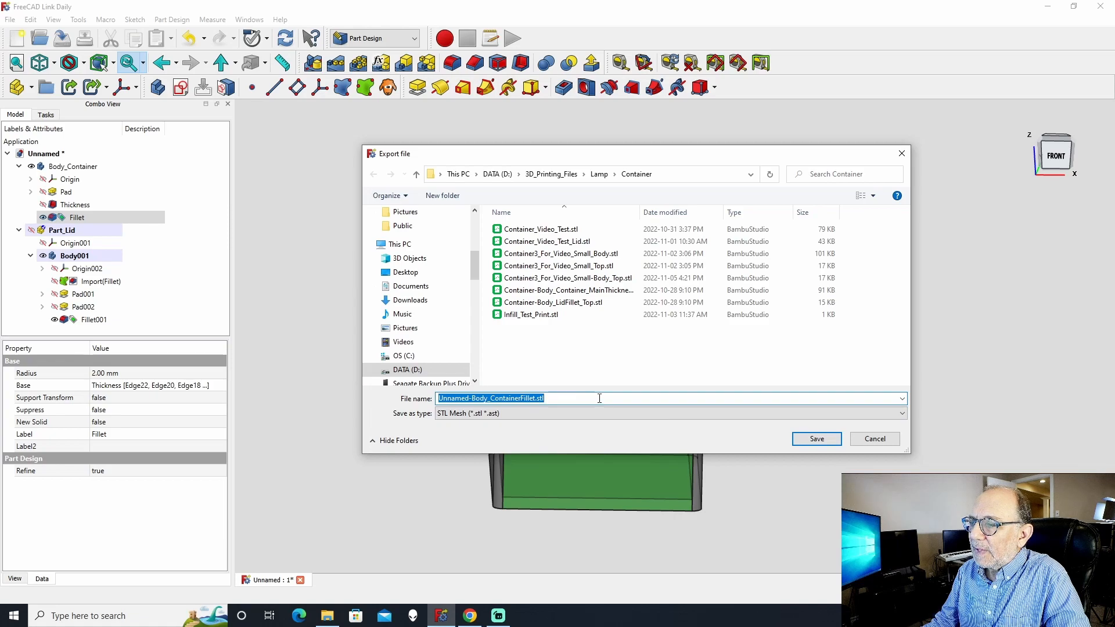
click(535, 399)
drag(535, 399, 447, 382)
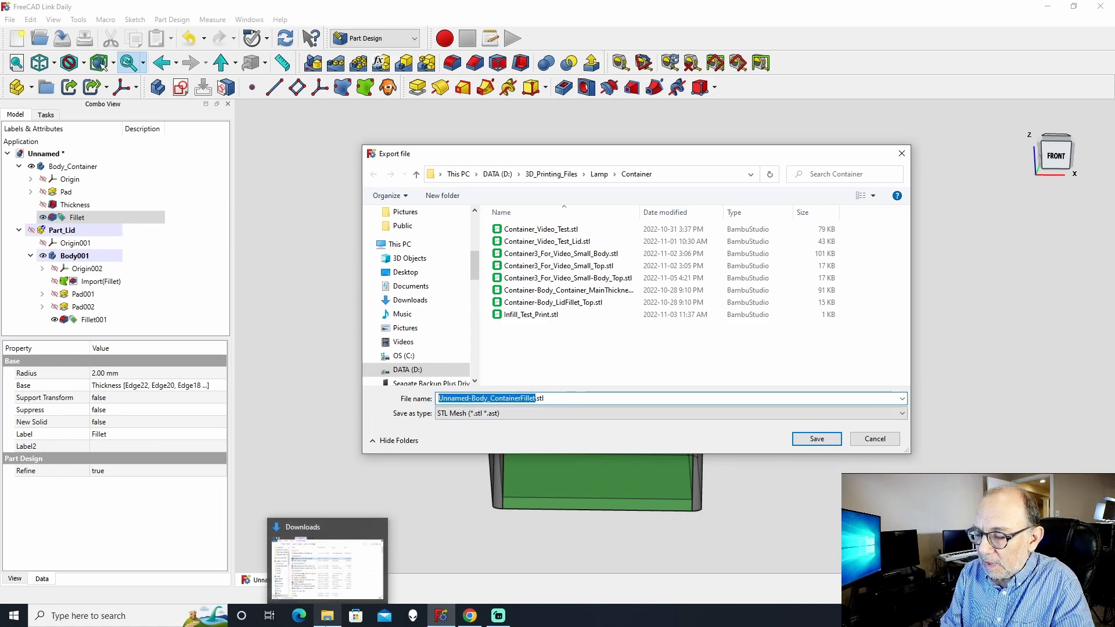
text(Cont)
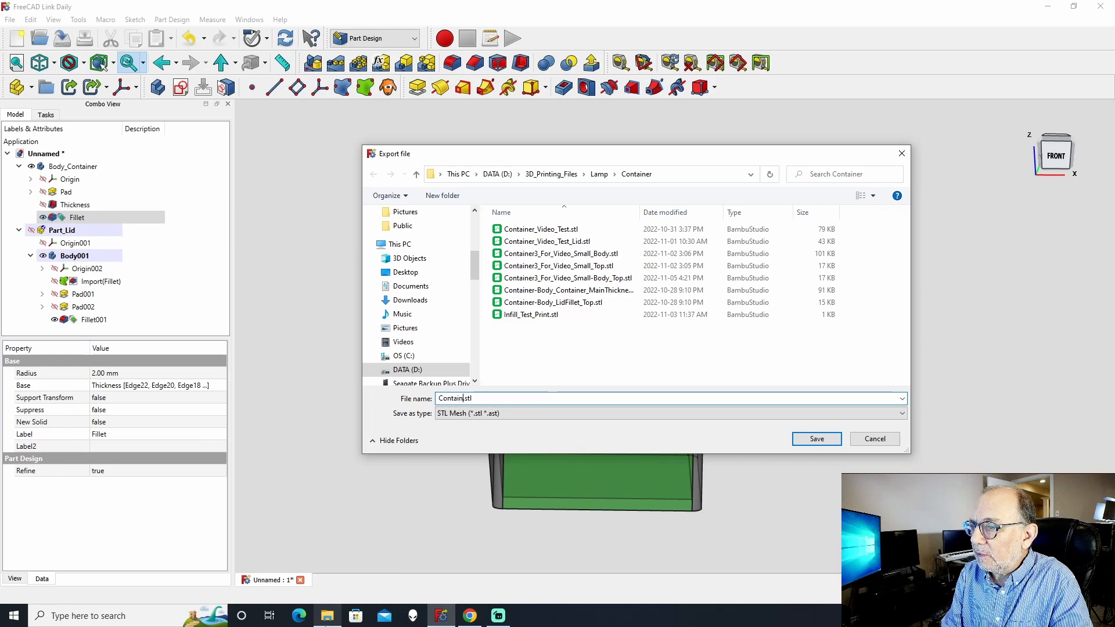
text(ainer_Final)
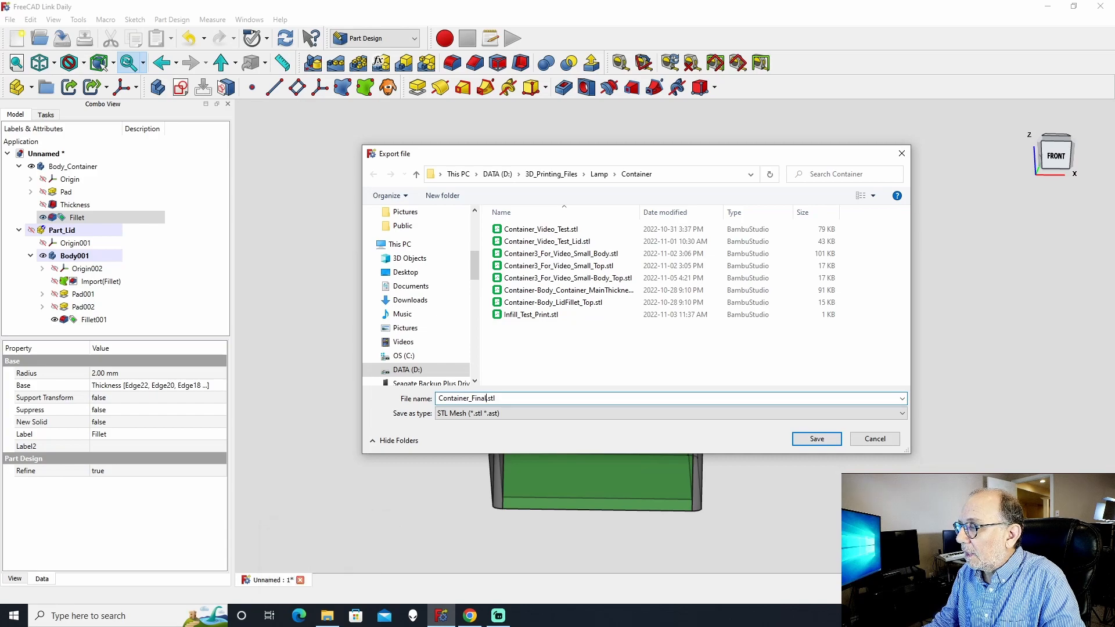
click(817, 440)
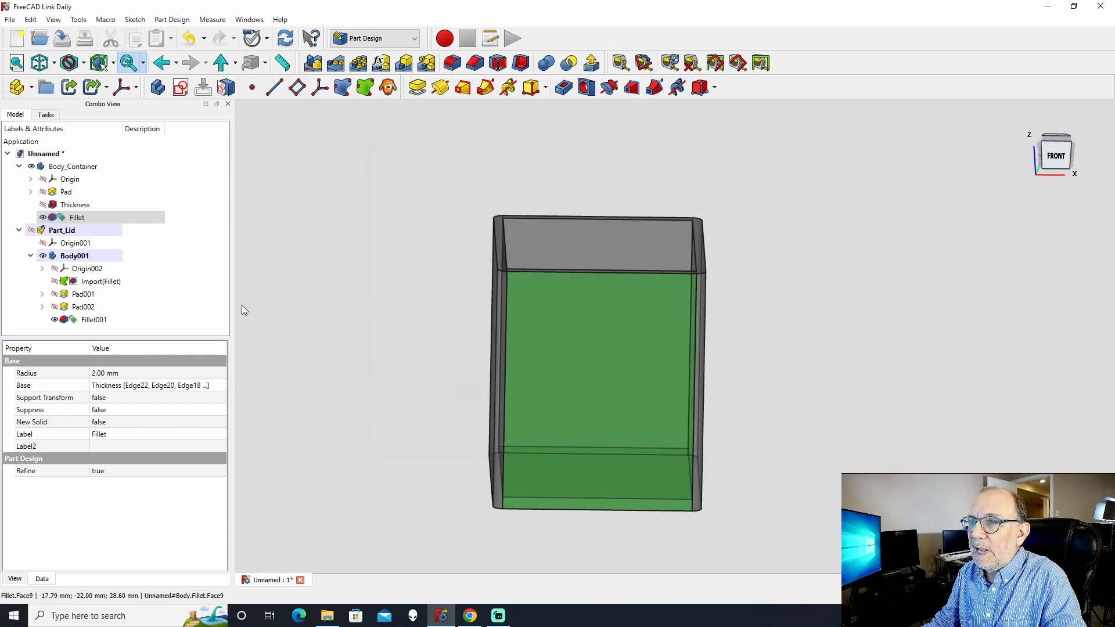
- Show Part_Lid, hide Body_Container and select the lid's top face
click(75, 257)
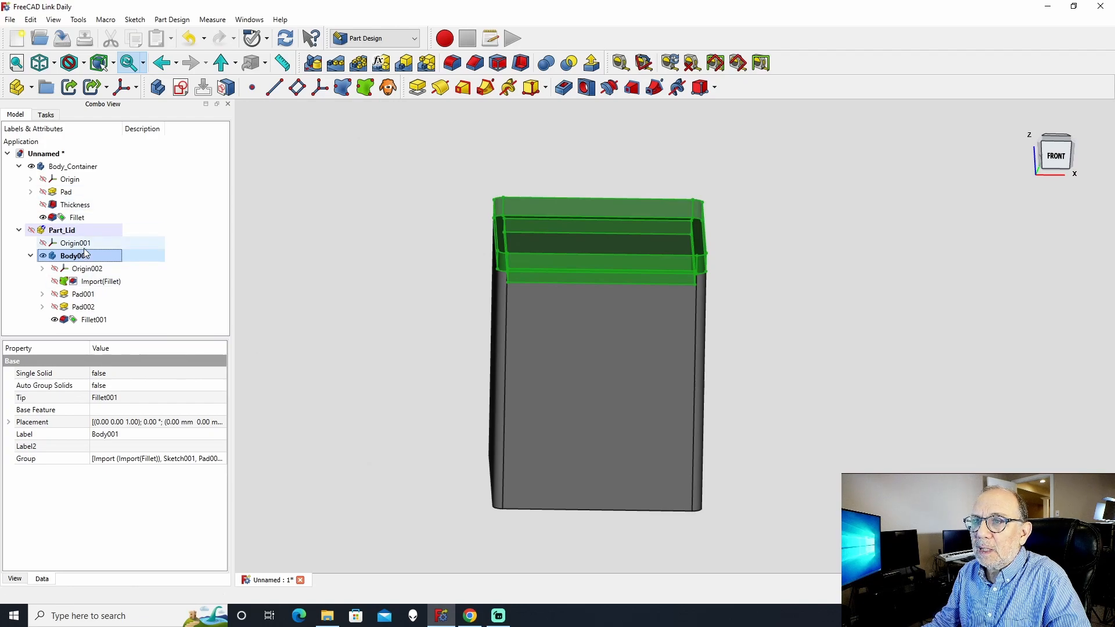
click(73, 167)
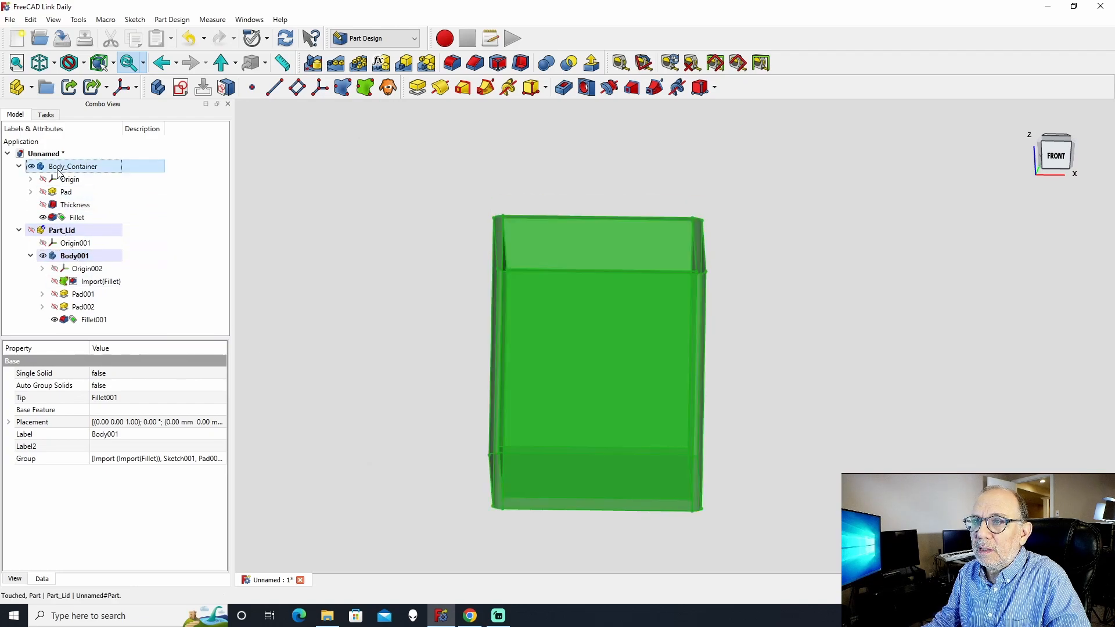
click(73, 230)
key(space)
click(569, 407)
click(608, 224)
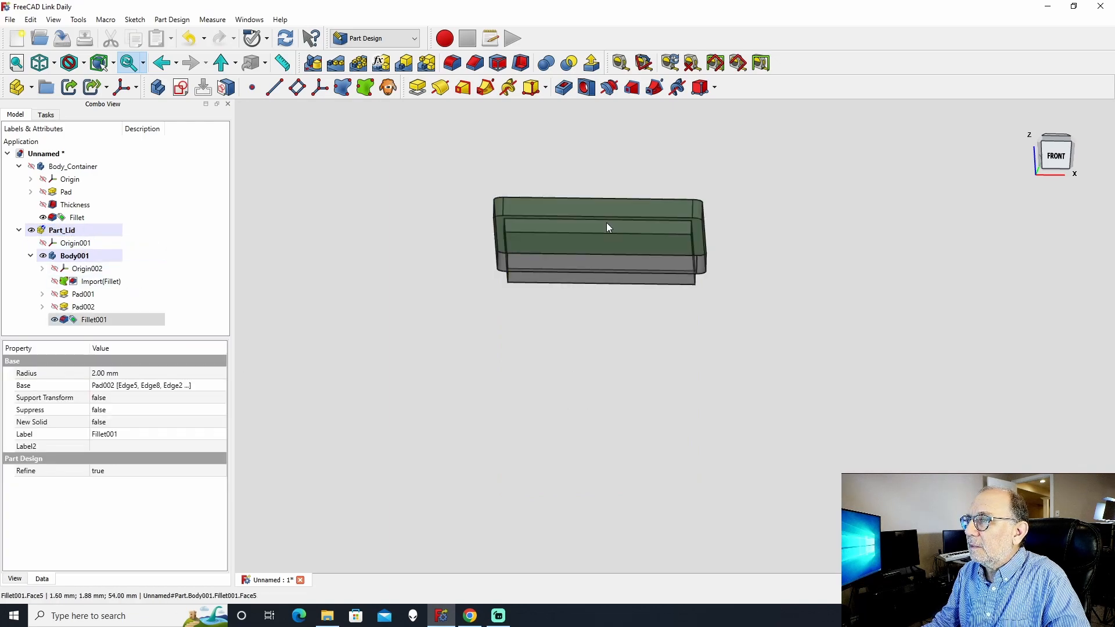
- Export the selected lid as an STL mesh named Container_Lid_Final.stl in the Container folder
click(10, 20)
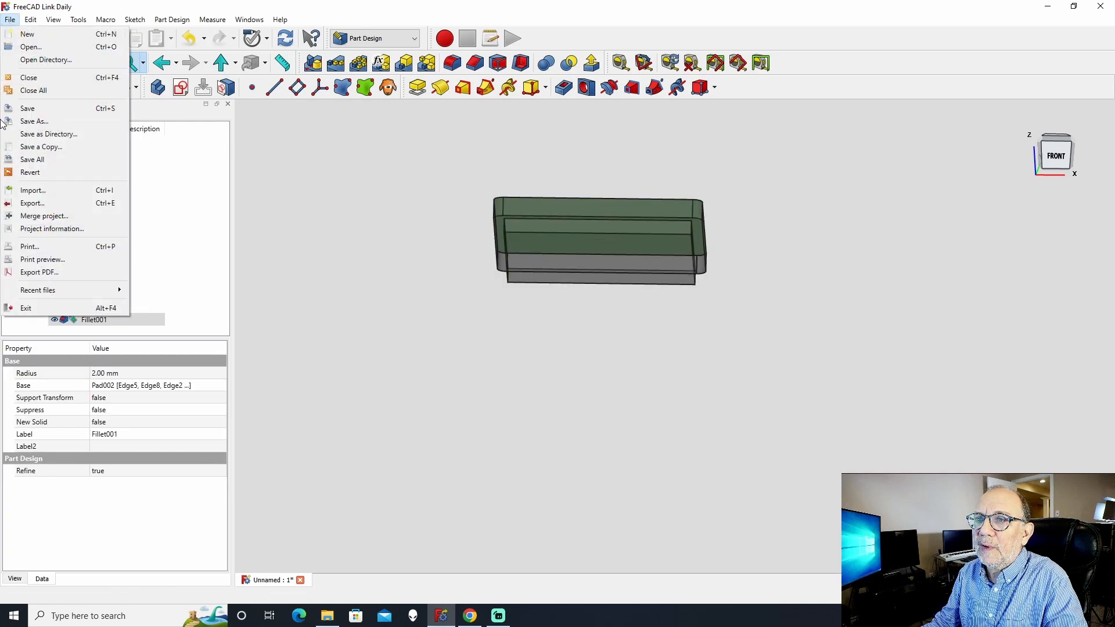
click(32, 202)
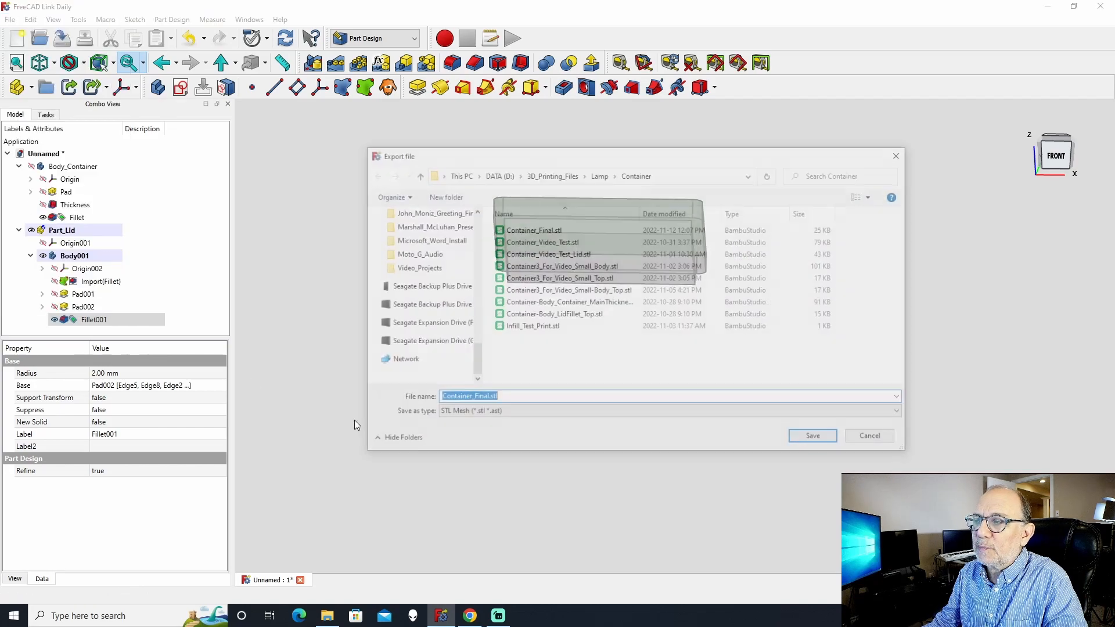
click(481, 400)
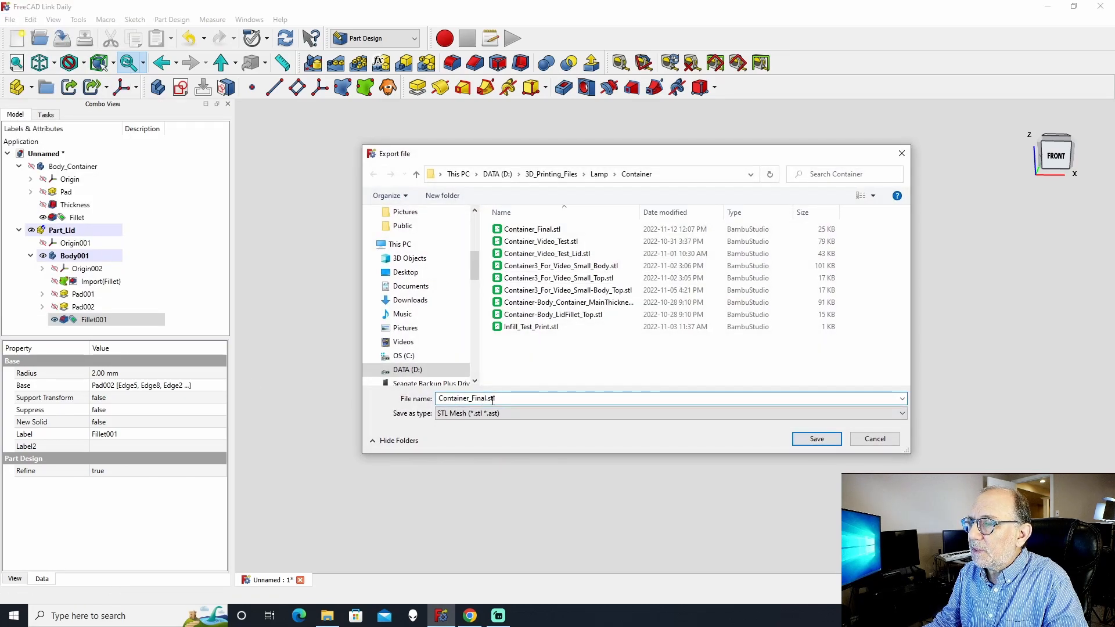
mouse_move(475, 392)
mouse_down()
mouse_move(443, 388)
mouse_move(474, 387)
mouse_up()
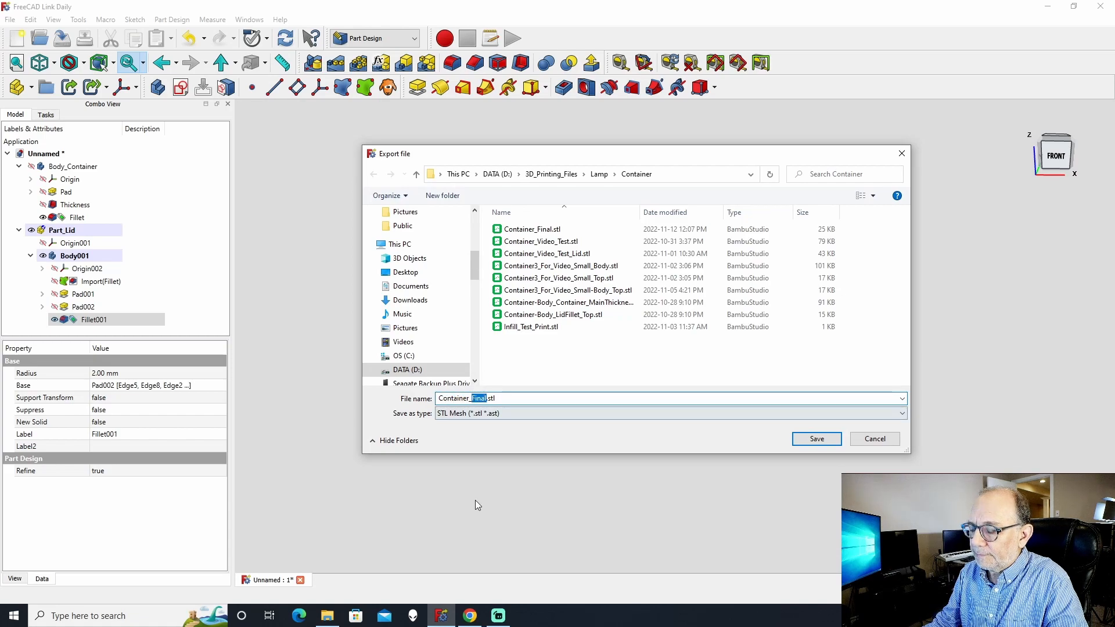
text(Lid_Final)
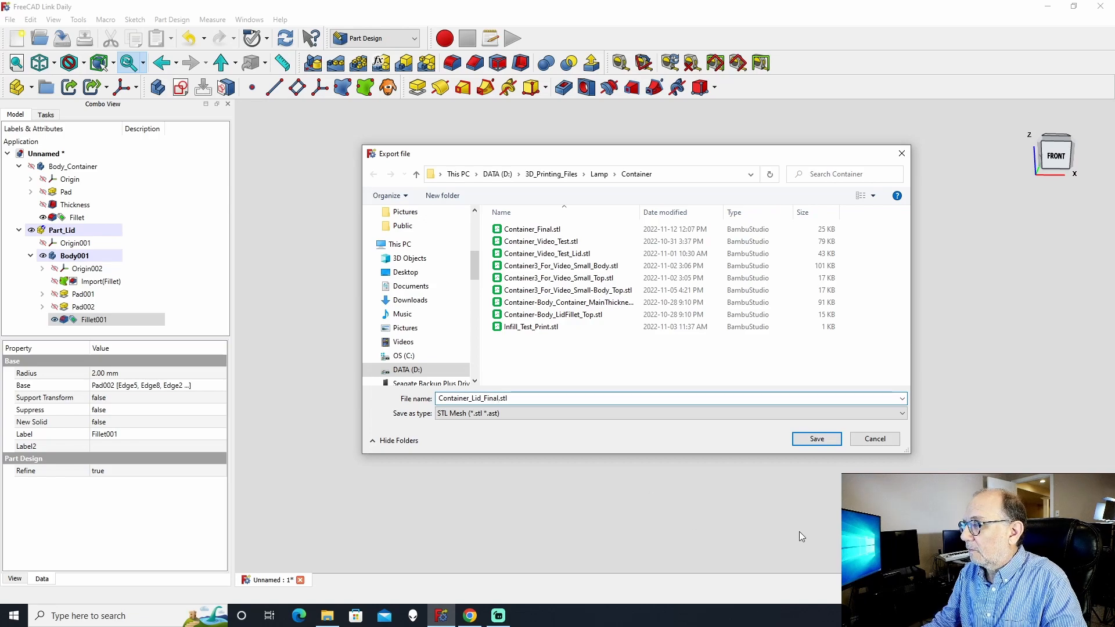
click(815, 439)
click(634, 452)
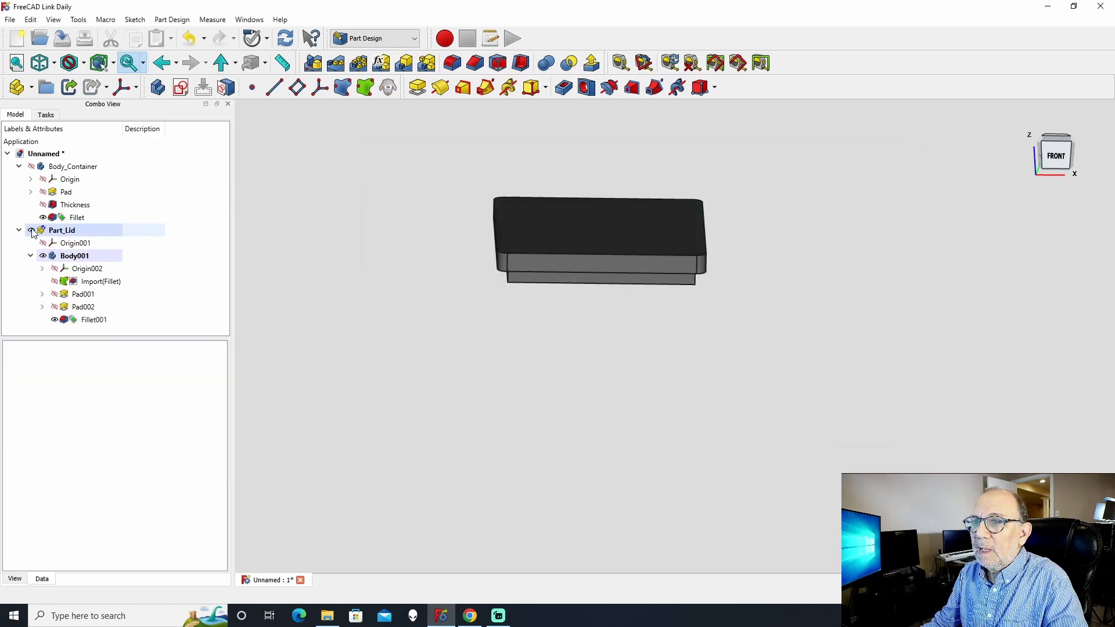
- Make Body_Container visible again together with the lid
click(61, 167)
key(space)
click(423, 368)
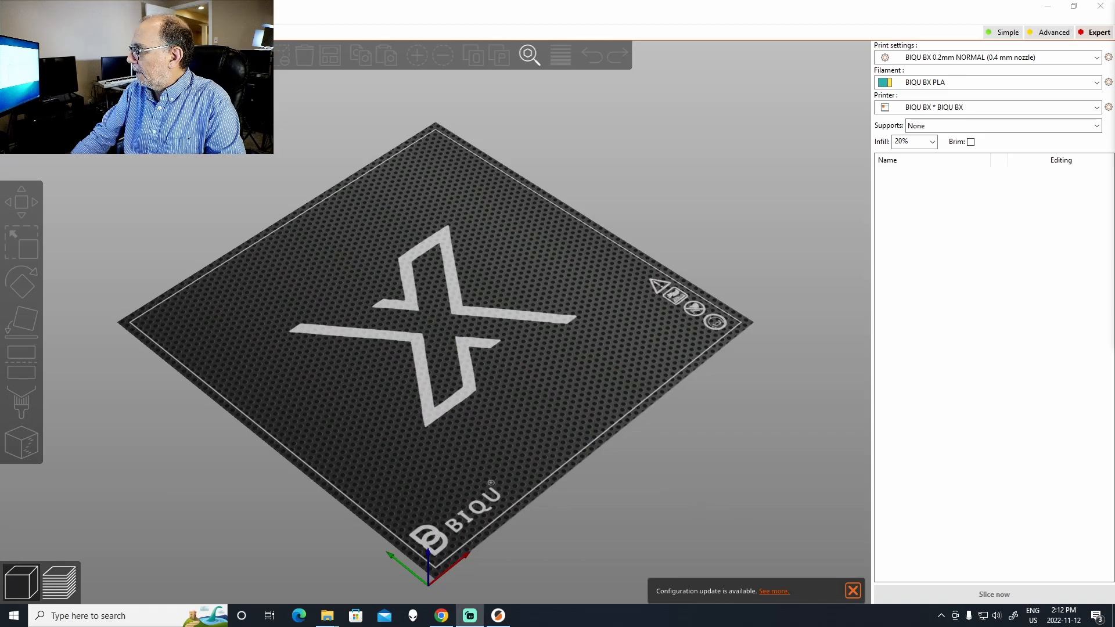
- Switch to PrusaSlicer, load Container_Final.stl onto the BIQU BX print bed and inspect the container from the front
drag(761, 250, 470, 313)
drag(539, 433, 516, 421)
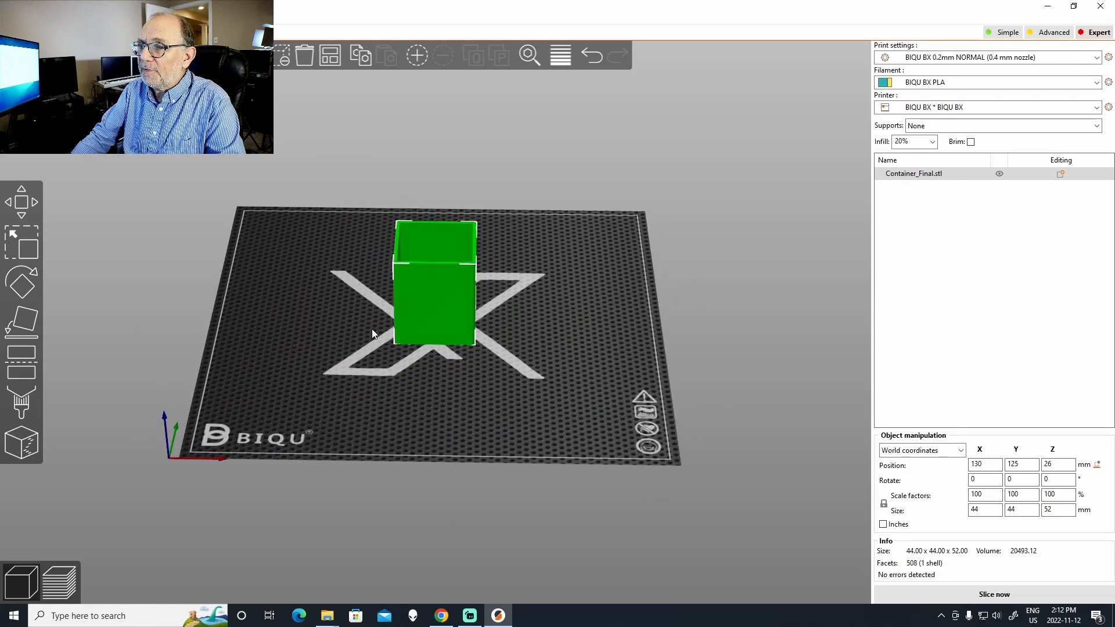
scroll(336, 182, up, 5)
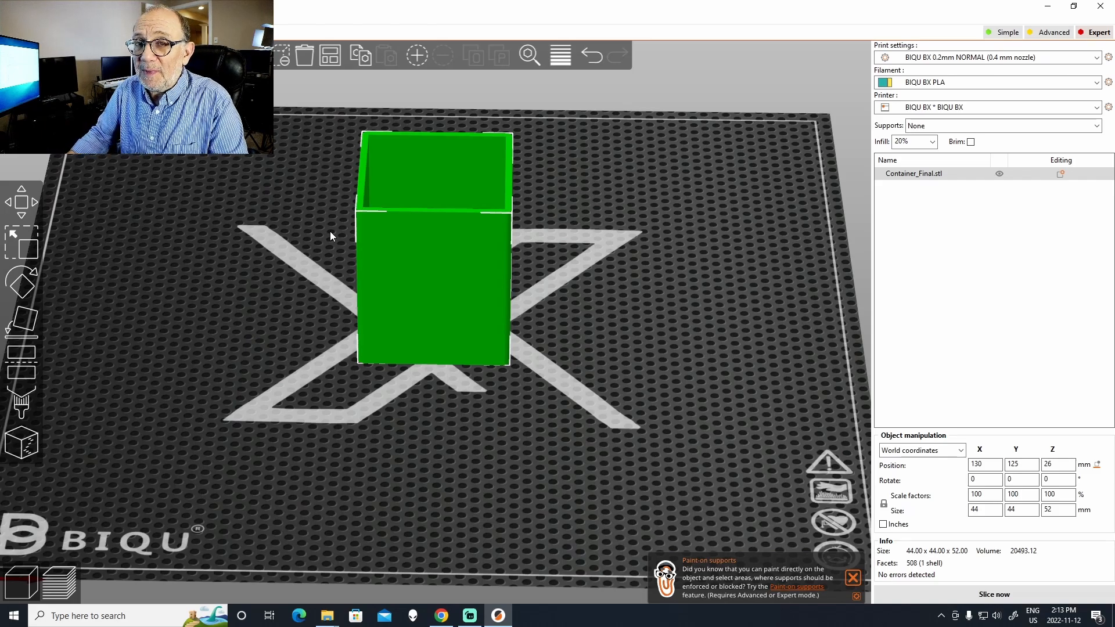
mouse_move(488, 432)
mouse_down()
mouse_move(484, 441)
mouse_move(501, 443)
mouse_move(489, 441)
mouse_up()
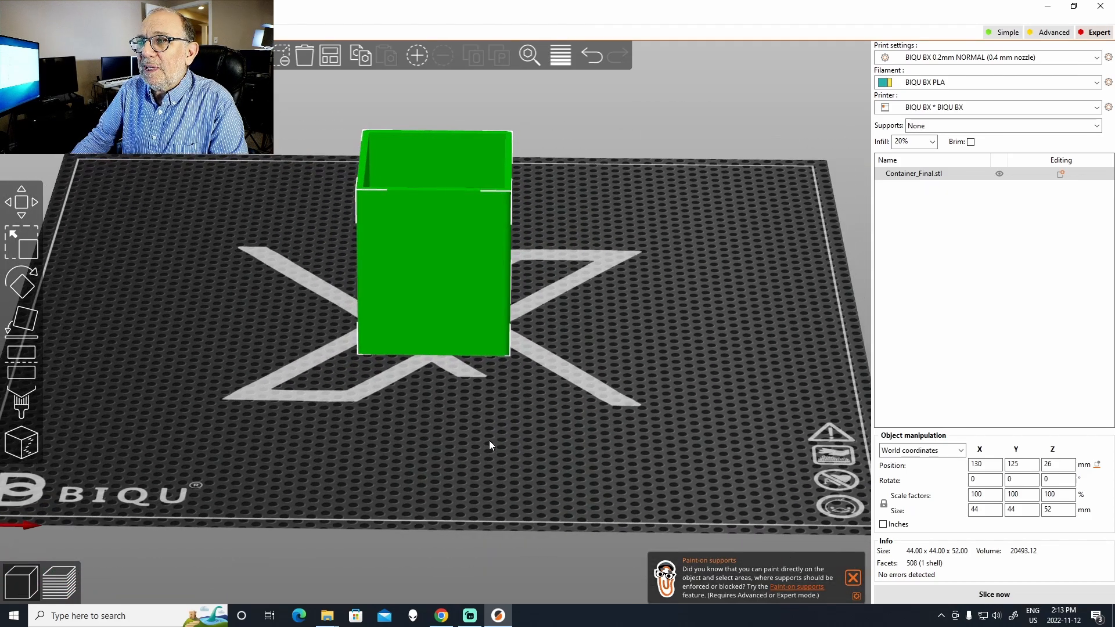
- Add a slab modifier to the container and scale it uniformly to a height of 20 mm
right_click(420, 235)
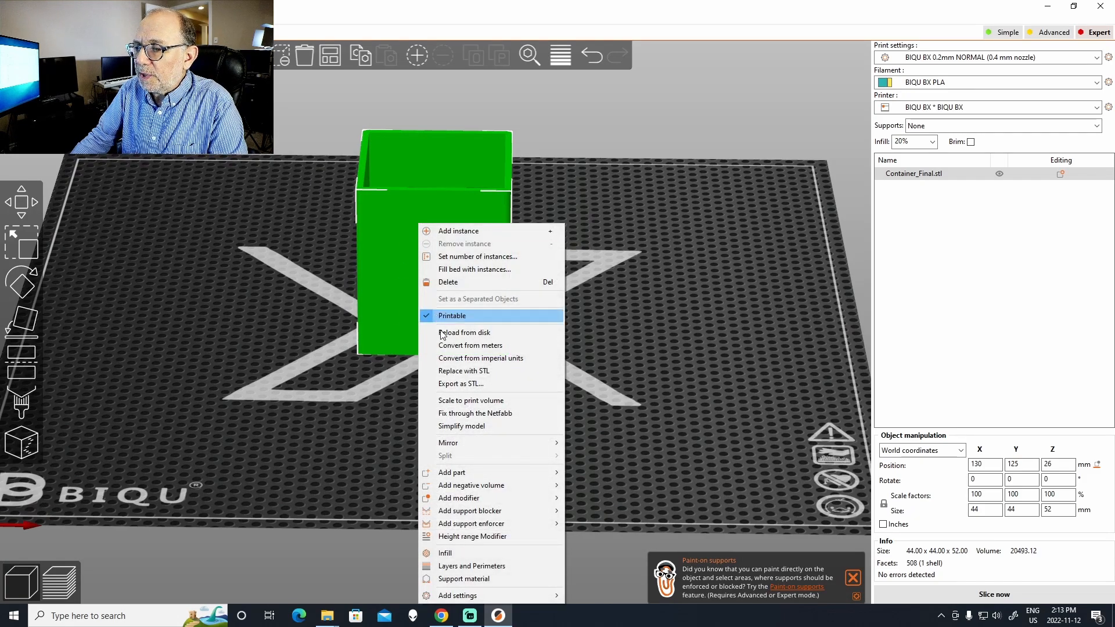
mouse_move(489, 501)
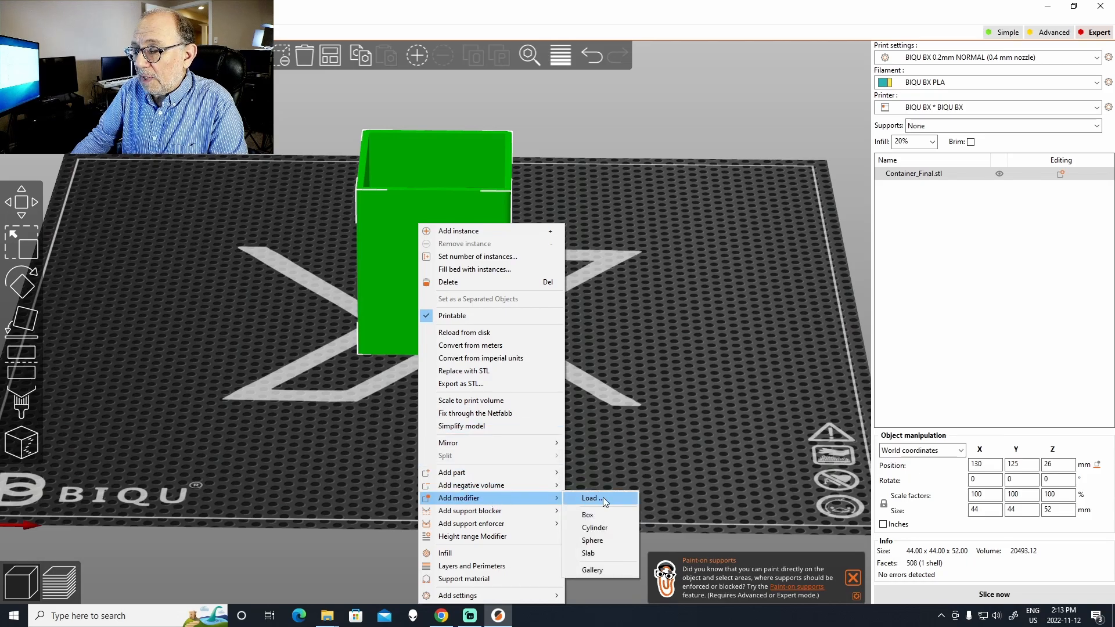
click(596, 553)
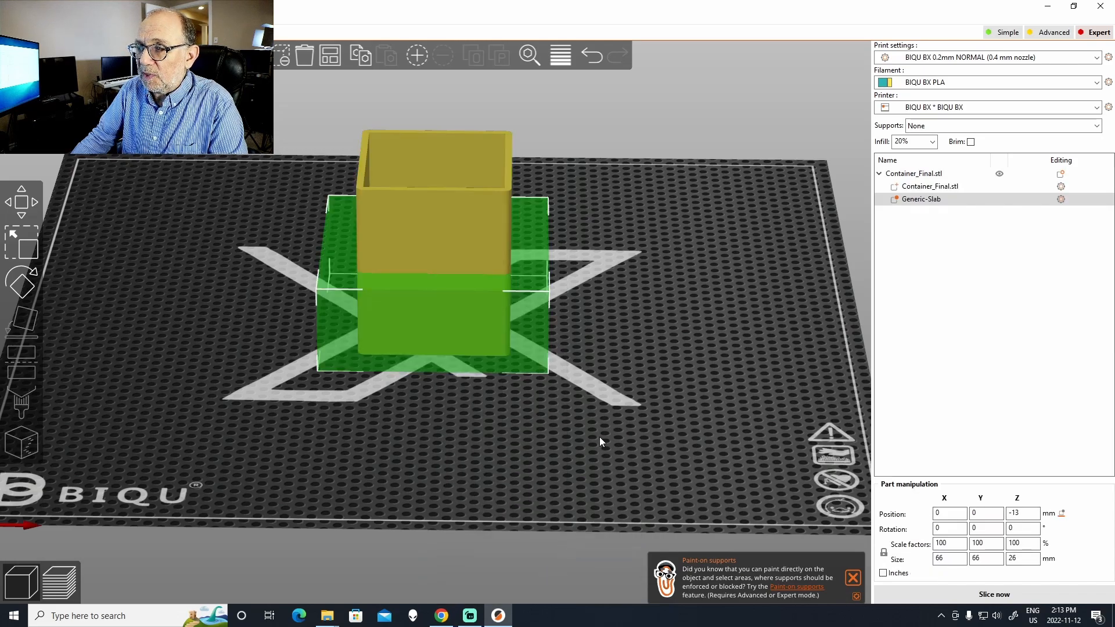
drag(597, 437, 596, 435)
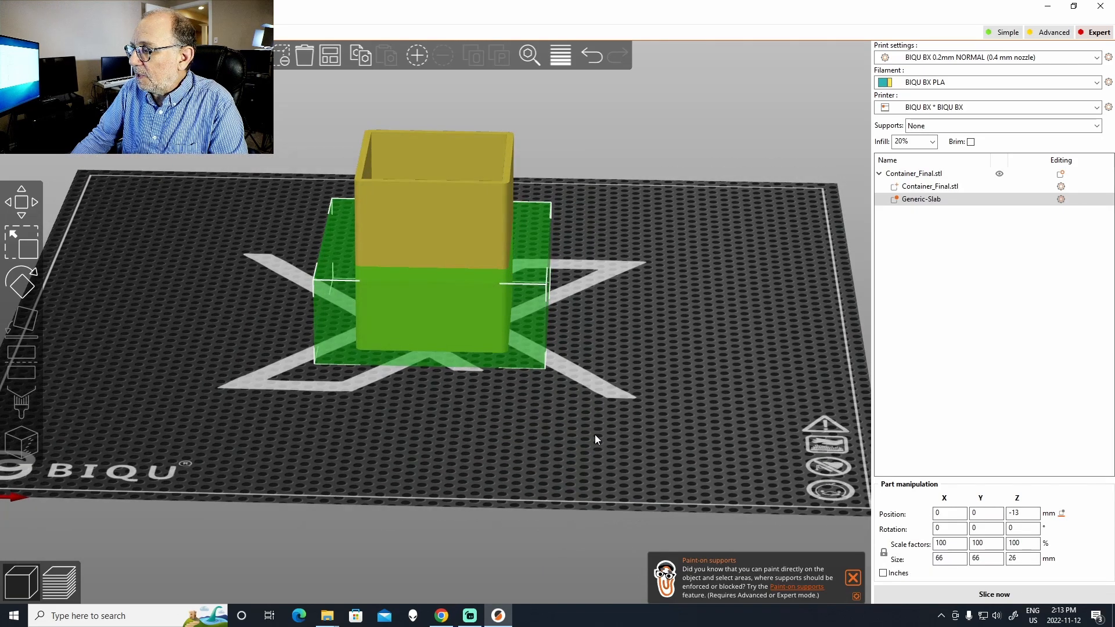
double_click(1022, 559)
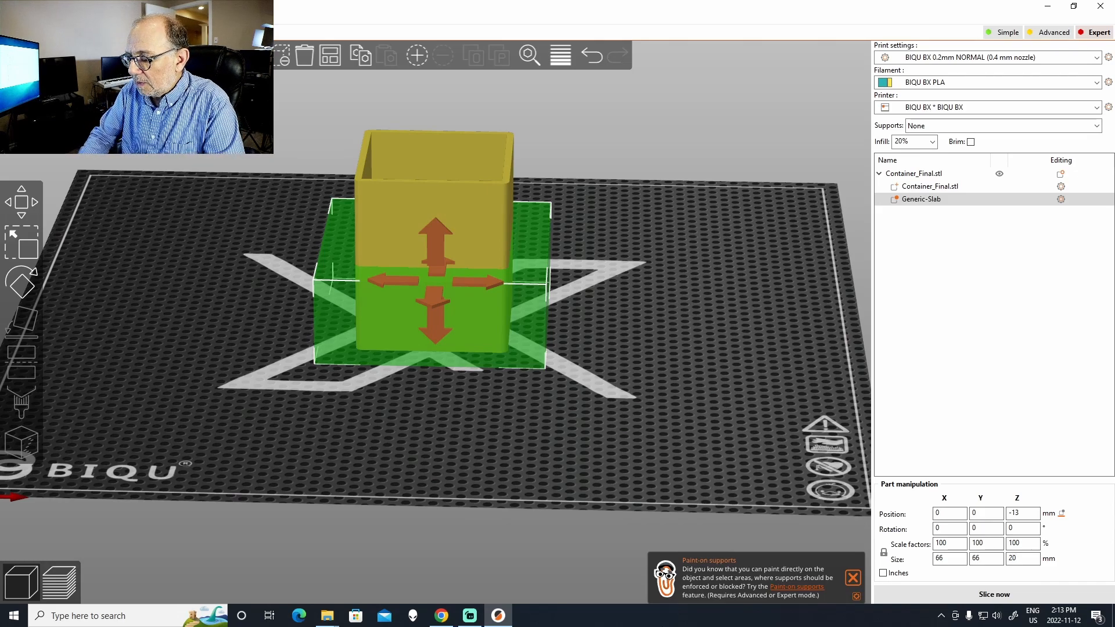
key(Return)
mouse_move(676, 420)
mouse_down()
mouse_move(629, 423)
mouse_move(678, 415)
mouse_up()
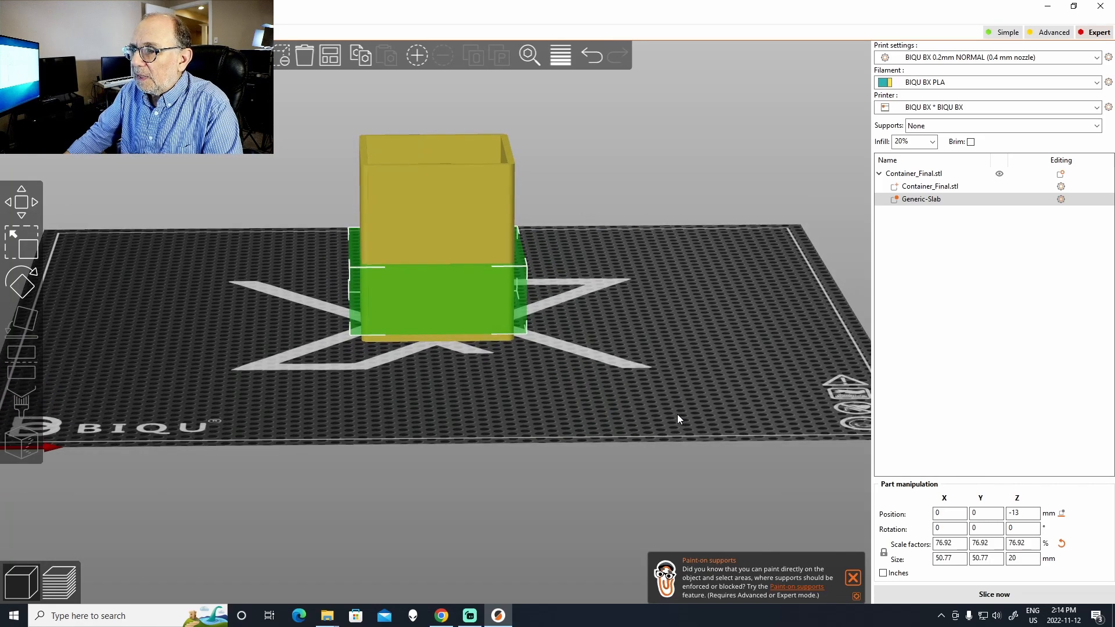
- Add a second slab modifier to the container and raise it to about Z 14.37 mm, covering the upper part
right_click(445, 196)
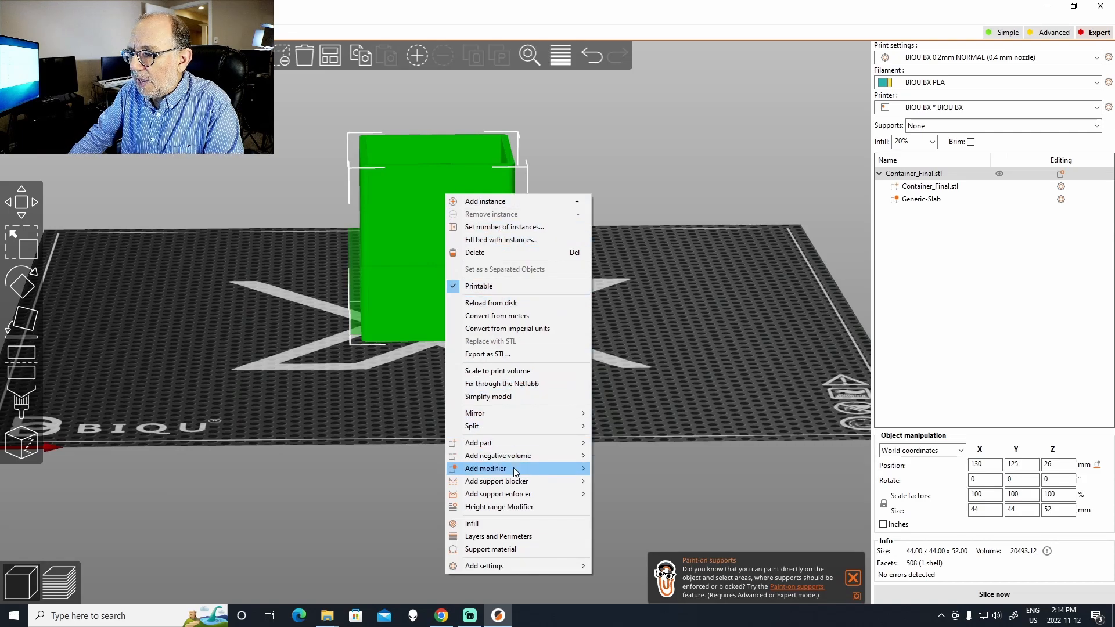
mouse_move(514, 471)
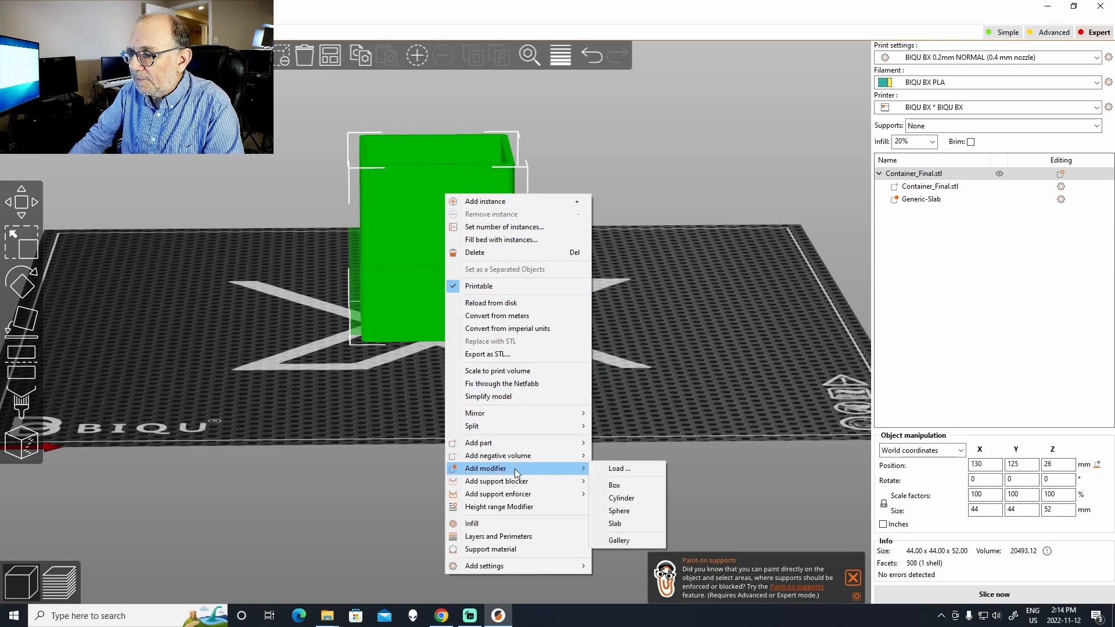
click(632, 523)
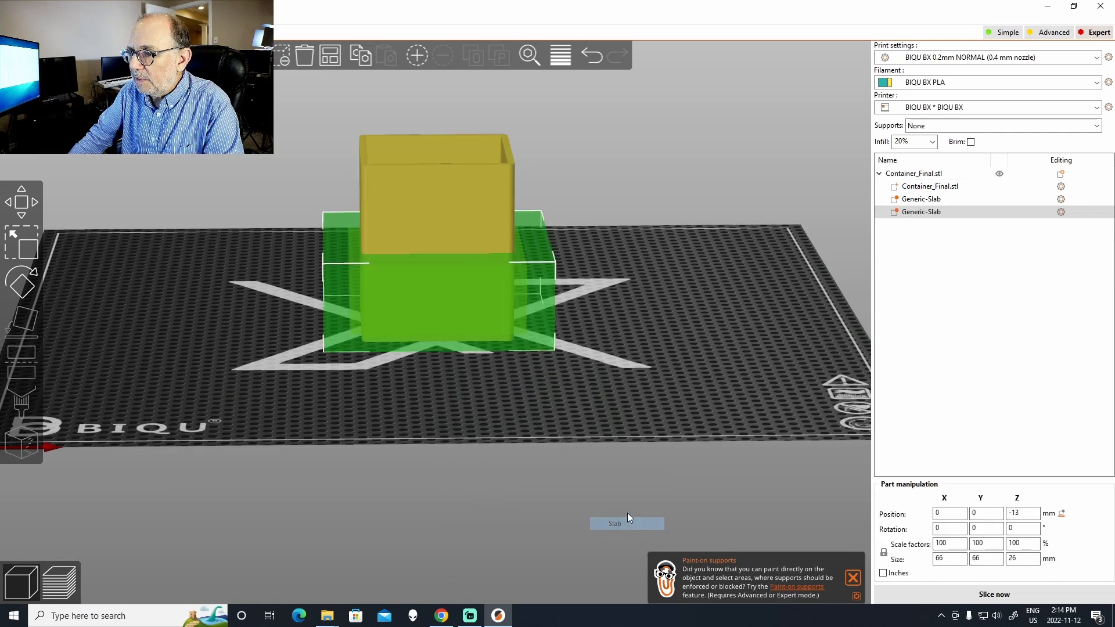
click(33, 203)
drag(435, 186, 427, 107)
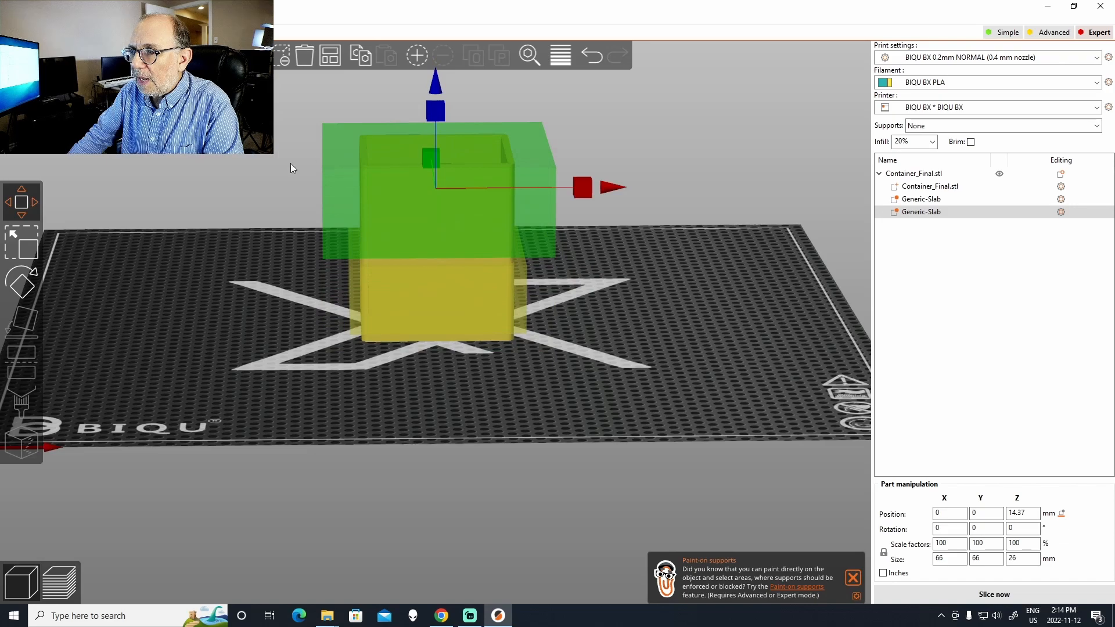
- Set the upper slab modifier's Z size to 20 mm with uniform scaling and deselect it
click(1001, 556)
text(20)
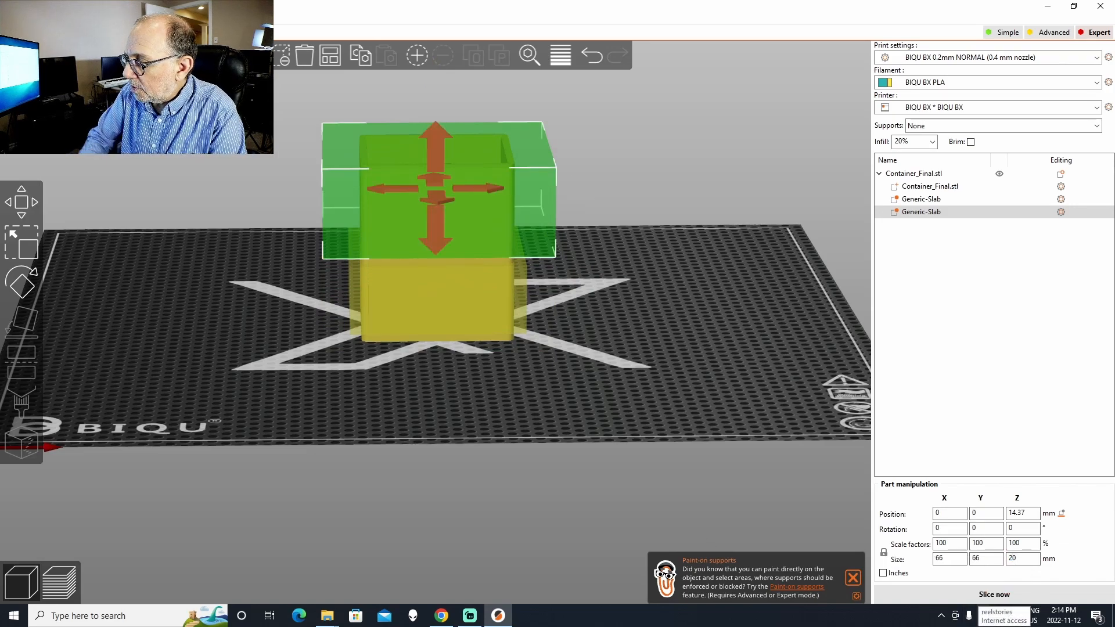
key(Return)
click(678, 312)
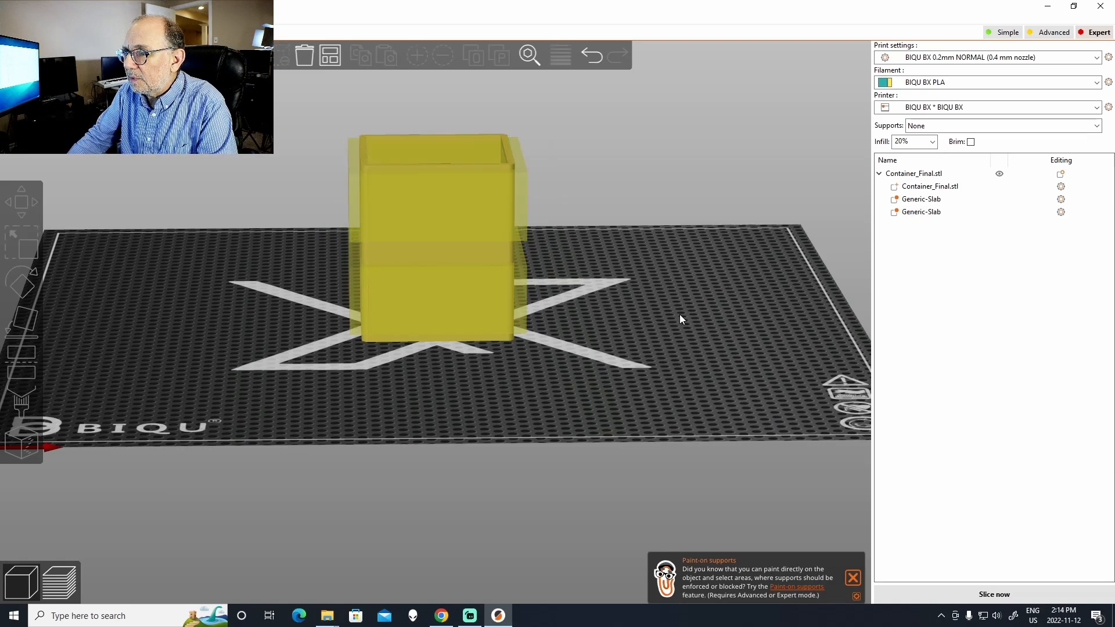
- Lower the upper slab modifier to about Z 11.66 mm so it sits below the container's rim
mouse_move(680, 323)
mouse_down()
mouse_move(655, 322)
mouse_move(677, 305)
mouse_move(674, 332)
mouse_move(679, 319)
mouse_up()
click(436, 212)
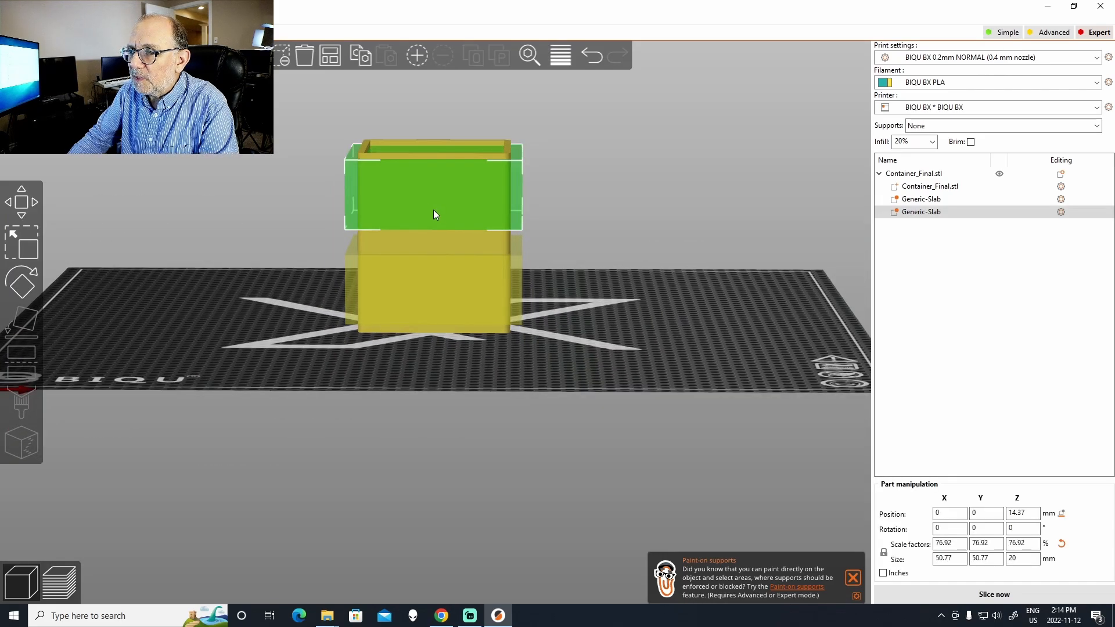
click(22, 201)
drag(435, 100, 426, 138)
- Raise the lower slab modifier to about Z -11.44 mm and adjust the upper one to about Z 11.79 mm
drag(636, 316, 635, 312)
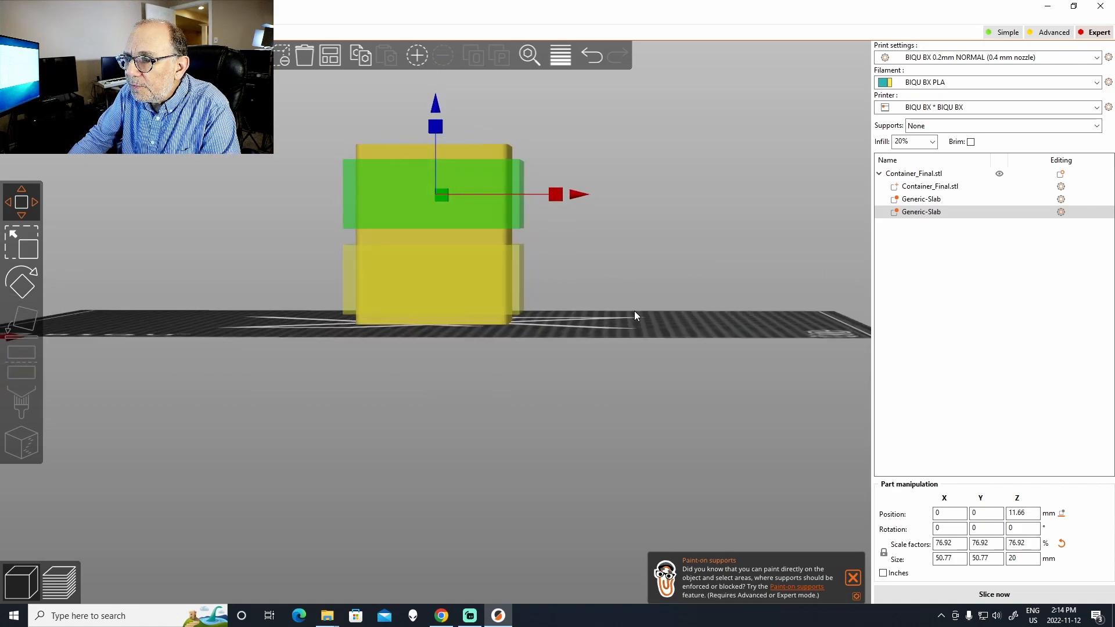
click(449, 265)
drag(434, 184, 432, 204)
click(410, 192)
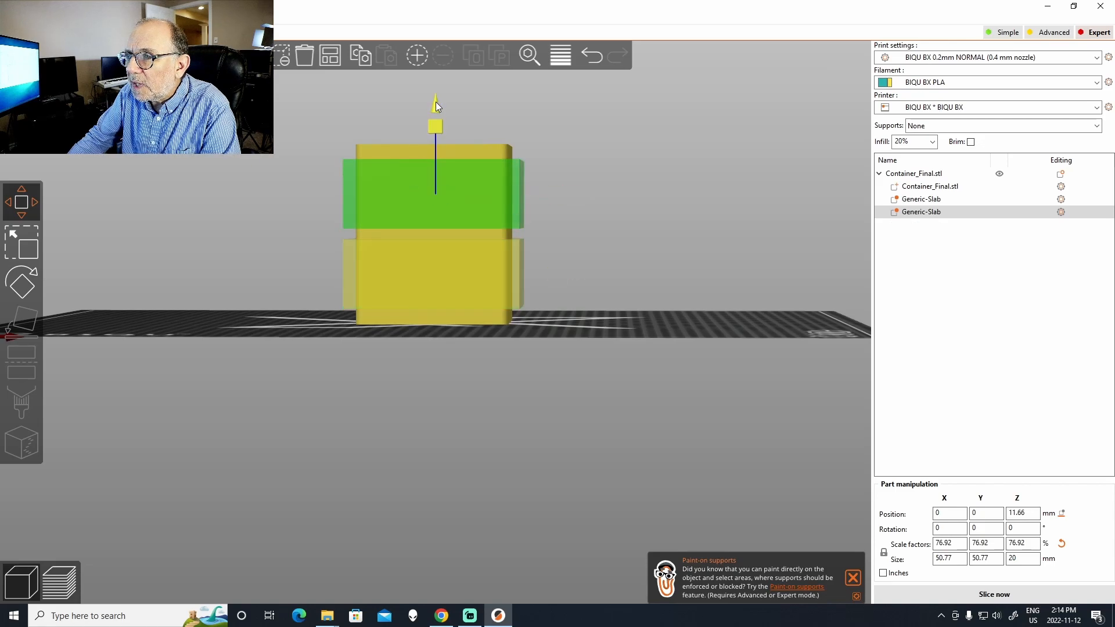
drag(436, 106, 432, 128)
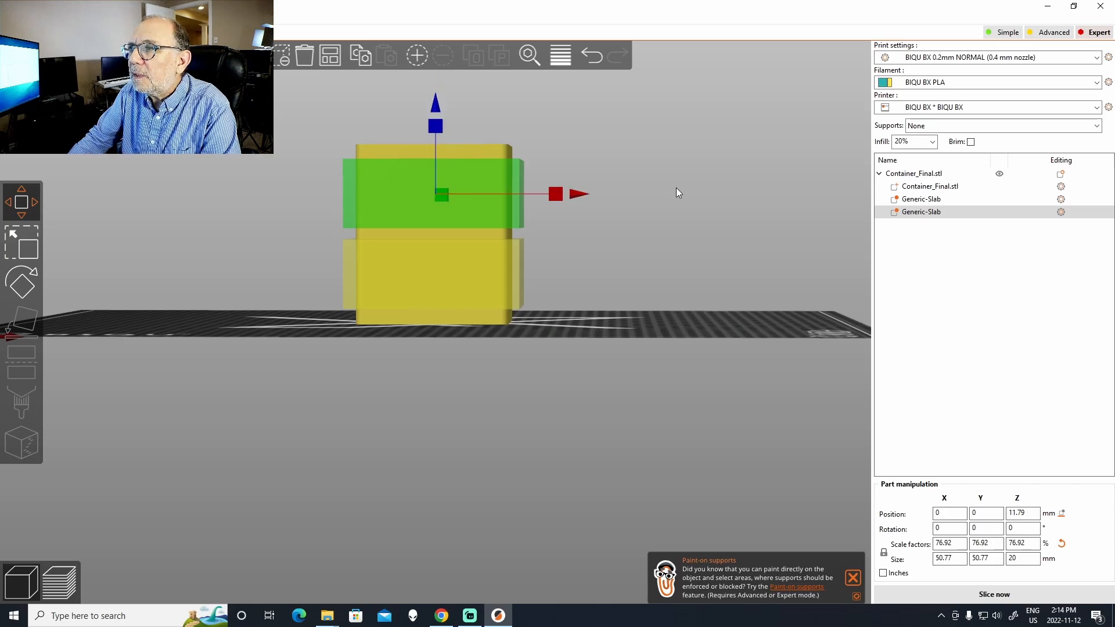
drag(672, 190, 543, 218)
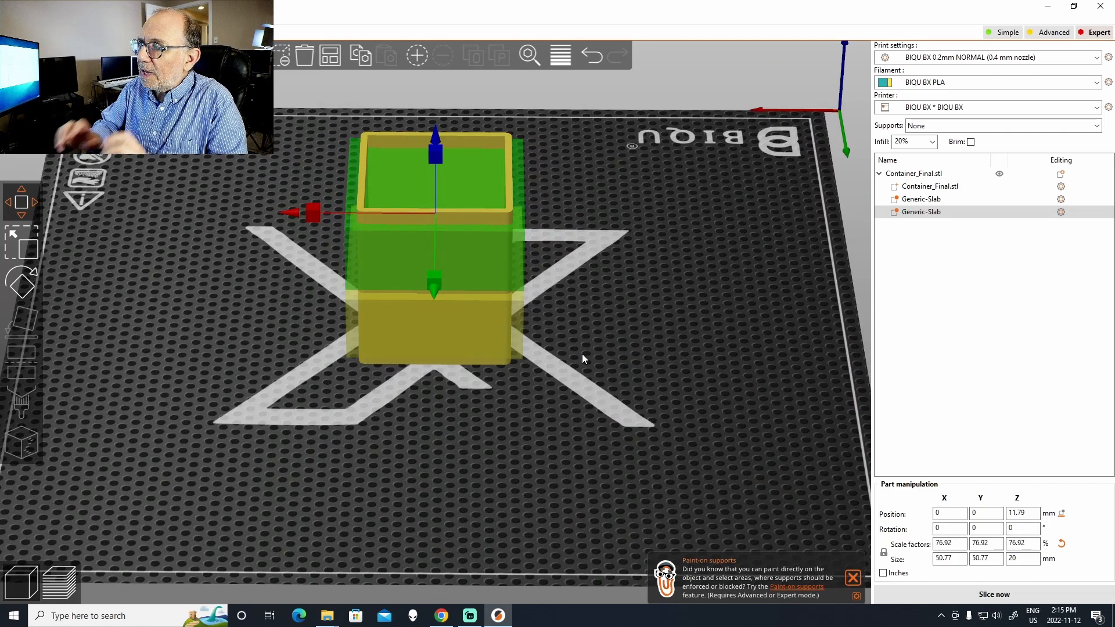
- Add Infill and Layers and Perimeters settings to the lower slab modifier, with 15% fill density and the Gyroid pattern
right_click(921, 200)
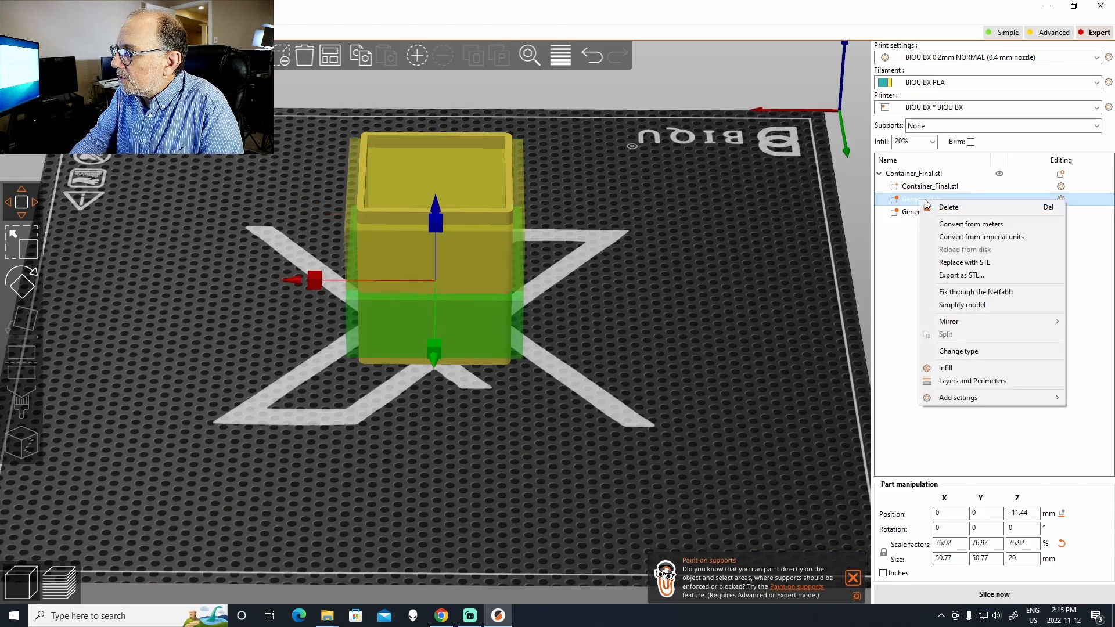
click(936, 368)
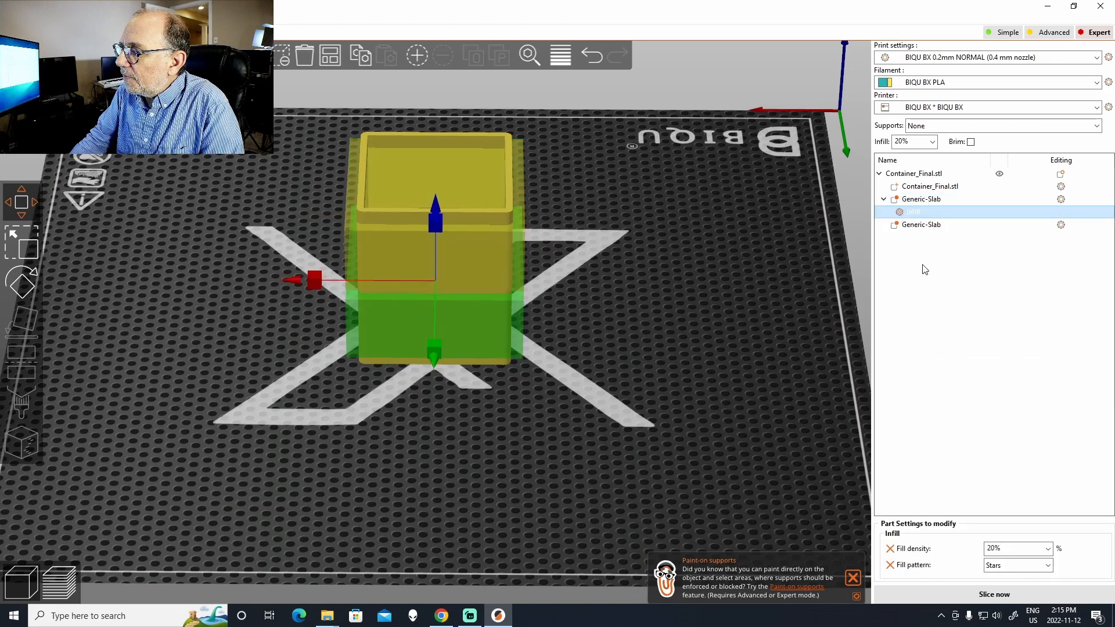
right_click(921, 199)
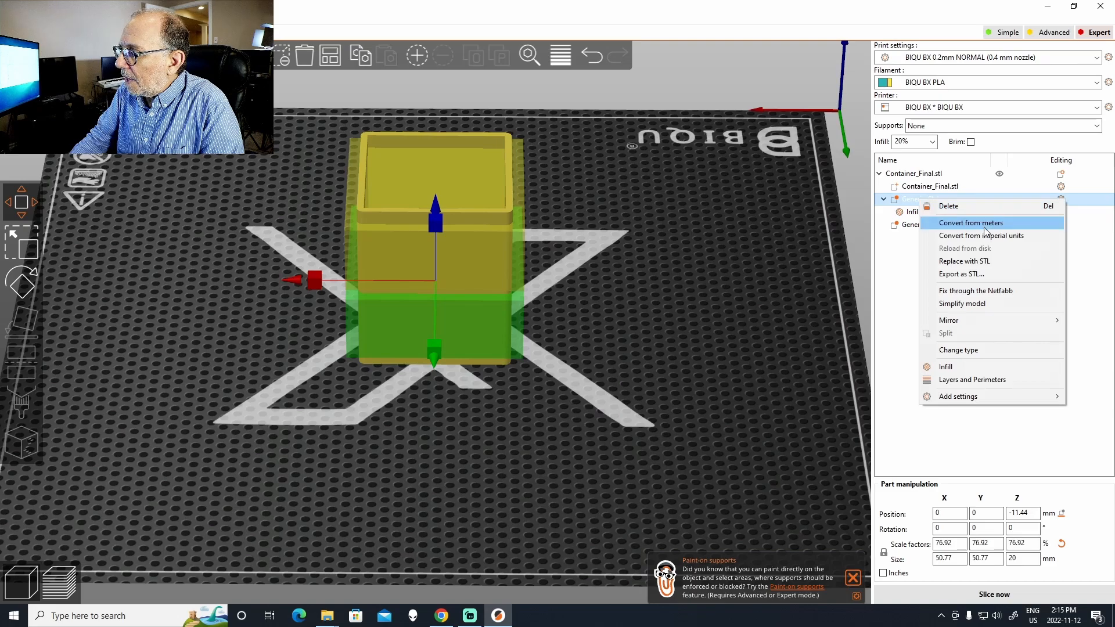
click(977, 381)
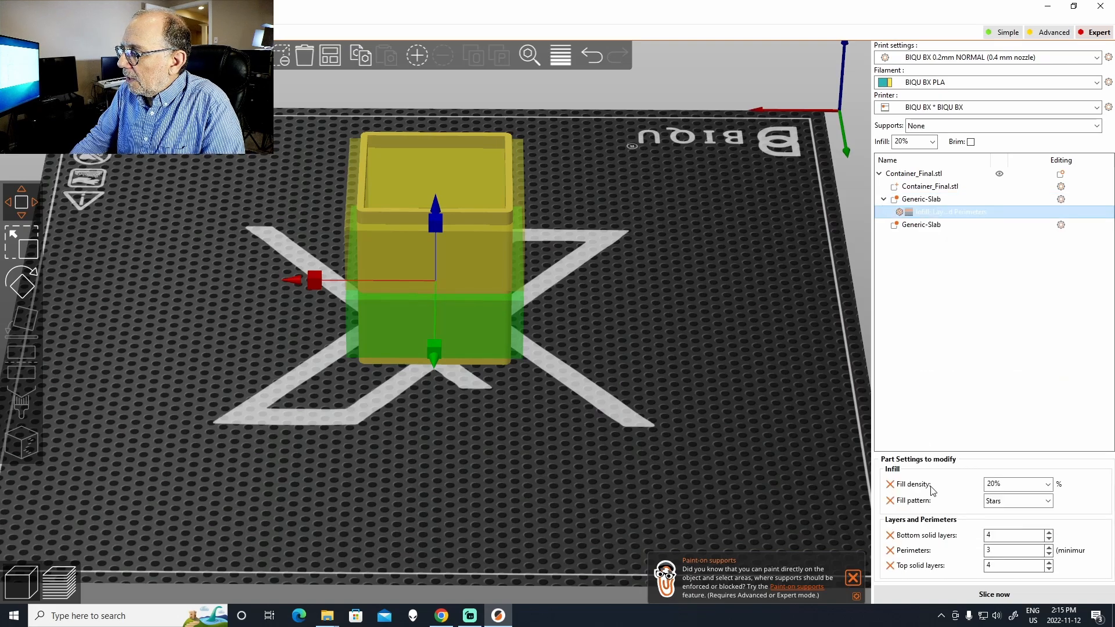
double_click(996, 484)
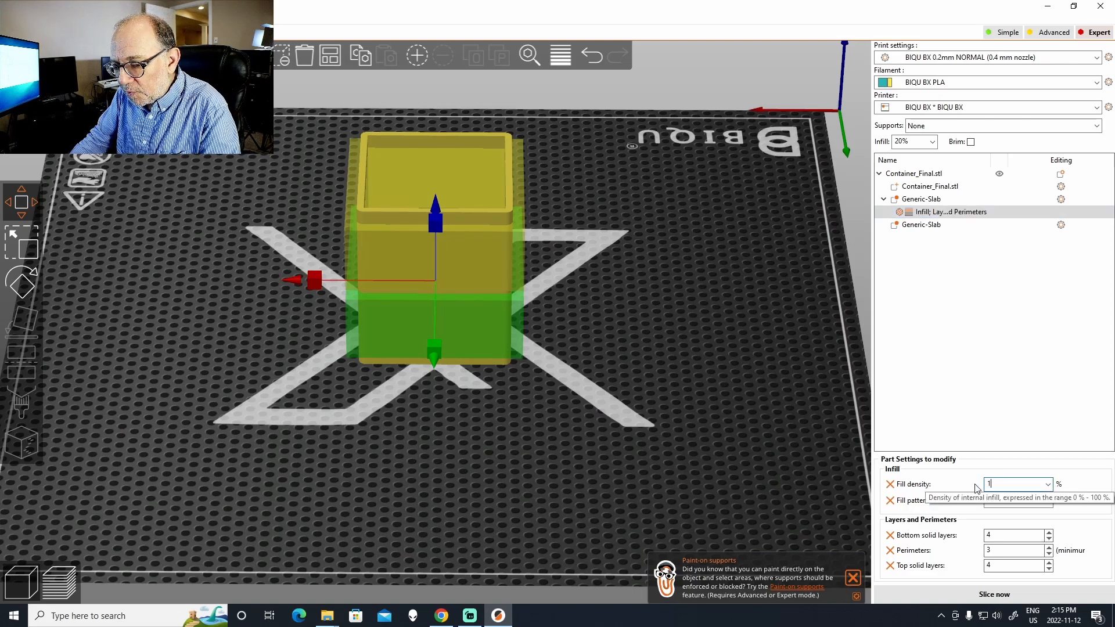
click(1049, 502)
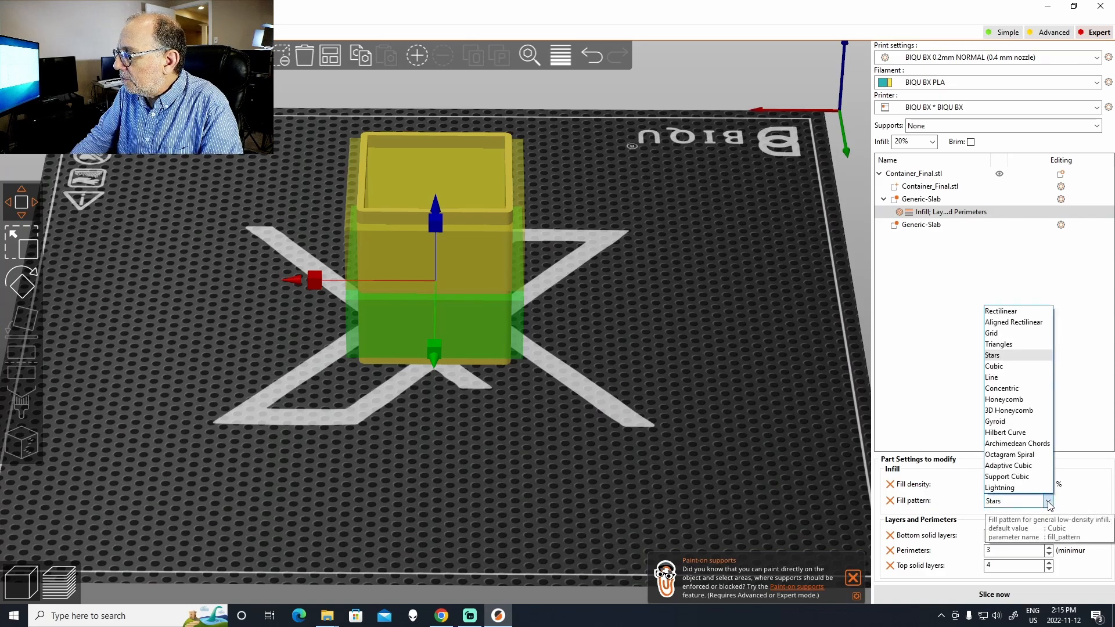
click(1005, 422)
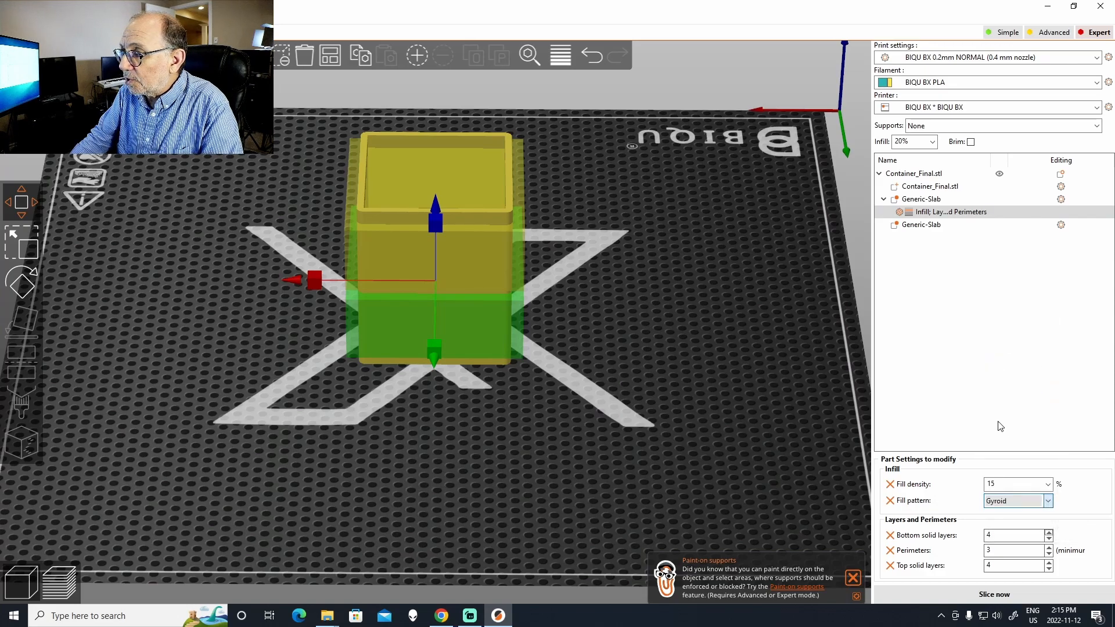
- Add Infill and Layers and Perimeters settings to the upper slab modifier
drag(689, 427, 688, 413)
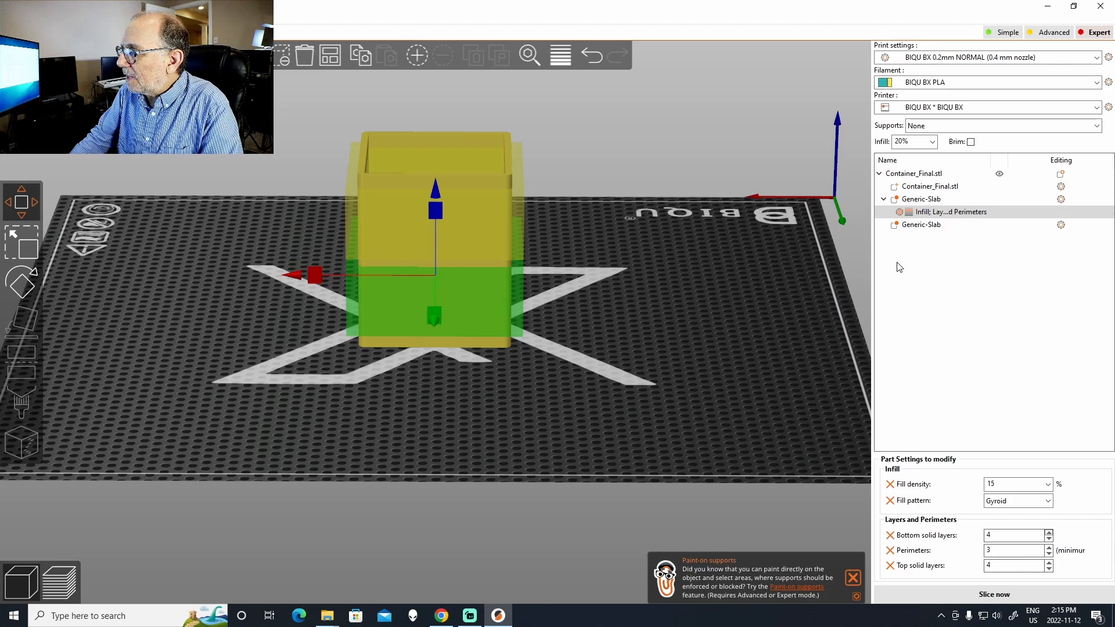
click(922, 225)
right_click(916, 226)
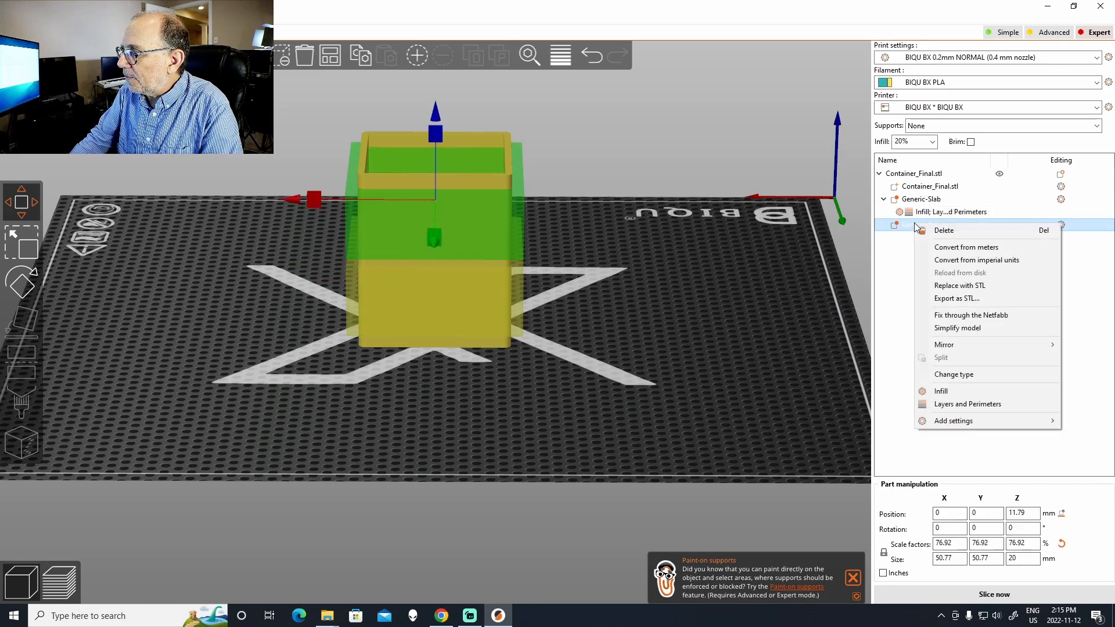
click(956, 391)
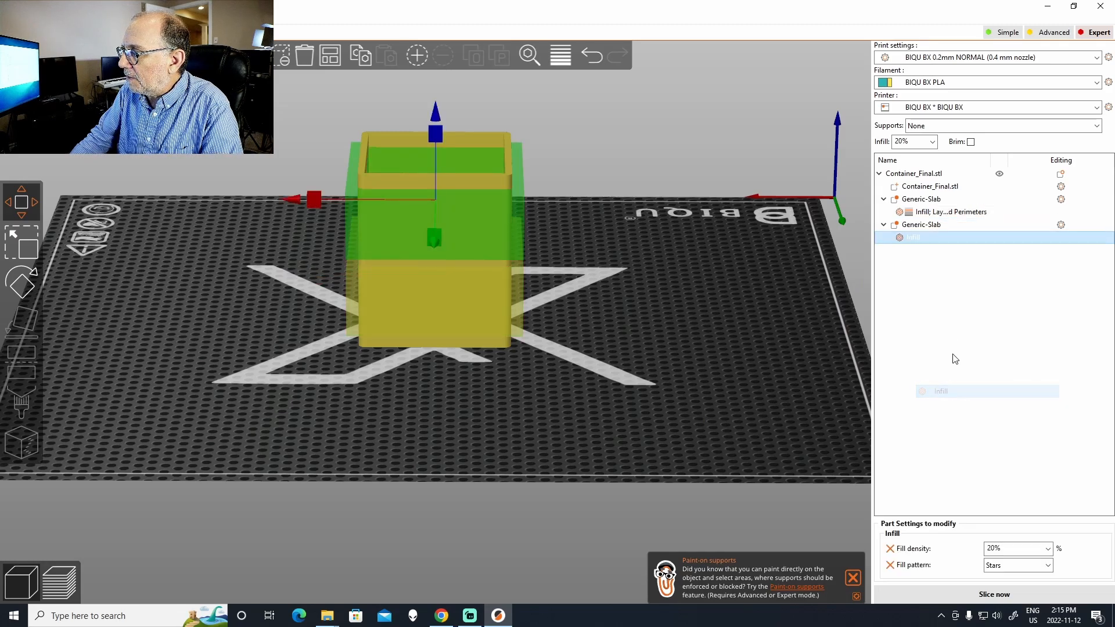
right_click(918, 227)
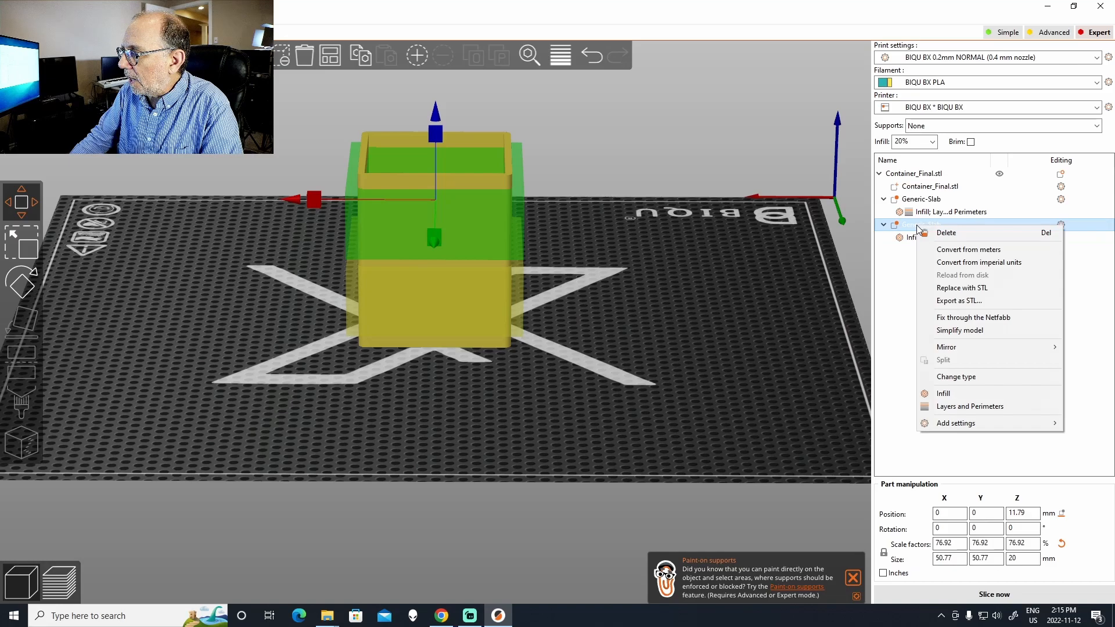
click(944, 406)
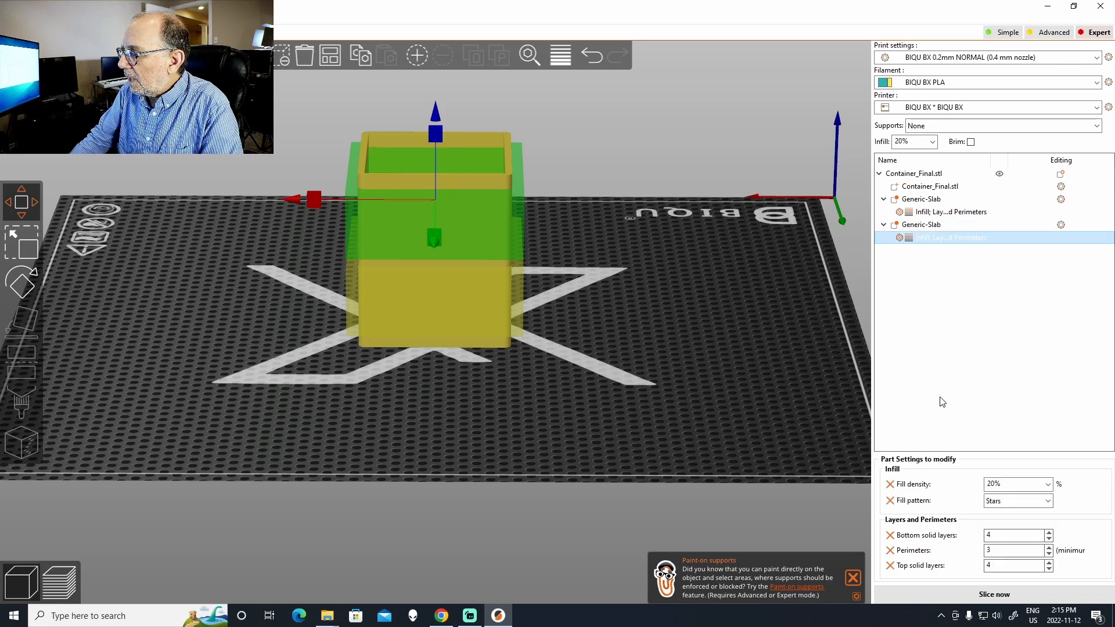
- Give the upper slab 15% fill density, the Gyroid pattern, and 0 bottom solid layers, perimeters and top solid layers
key(Tab)
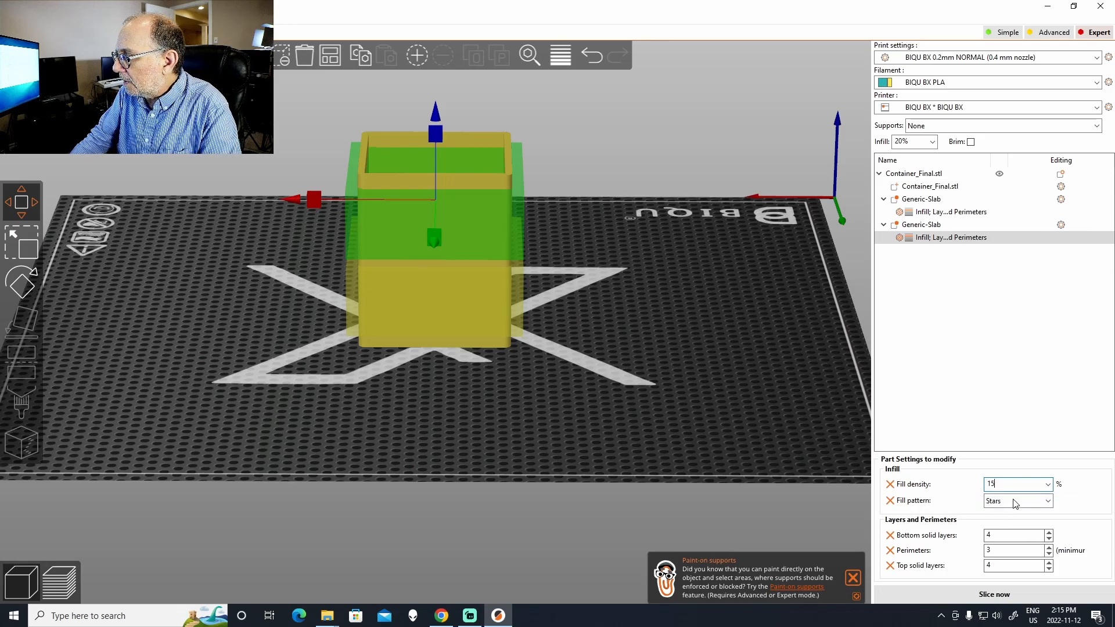
click(1044, 503)
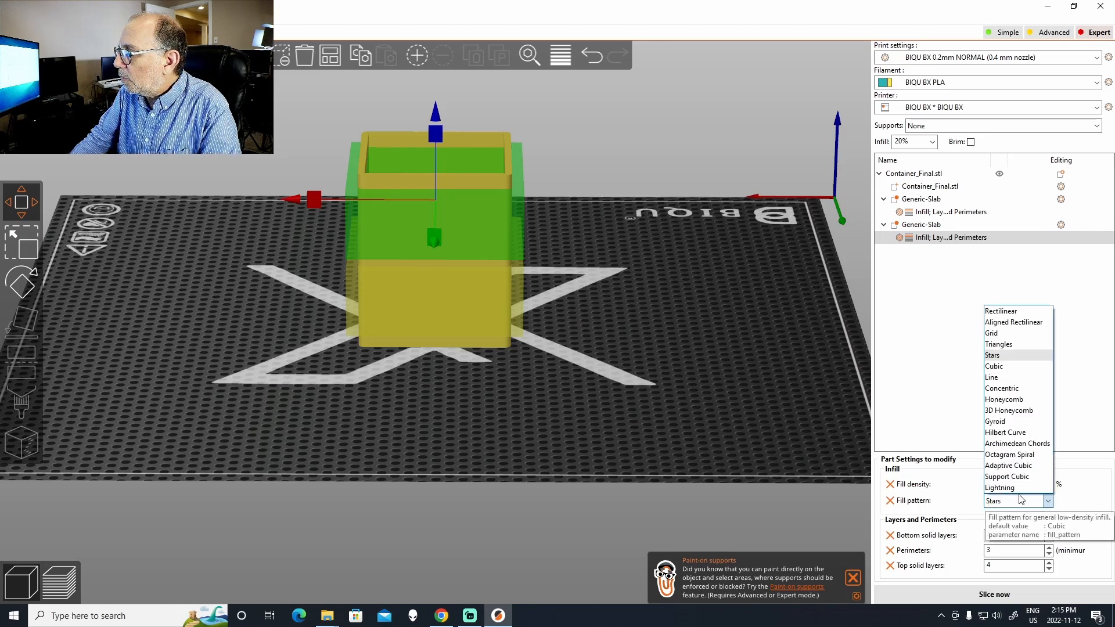
click(990, 421)
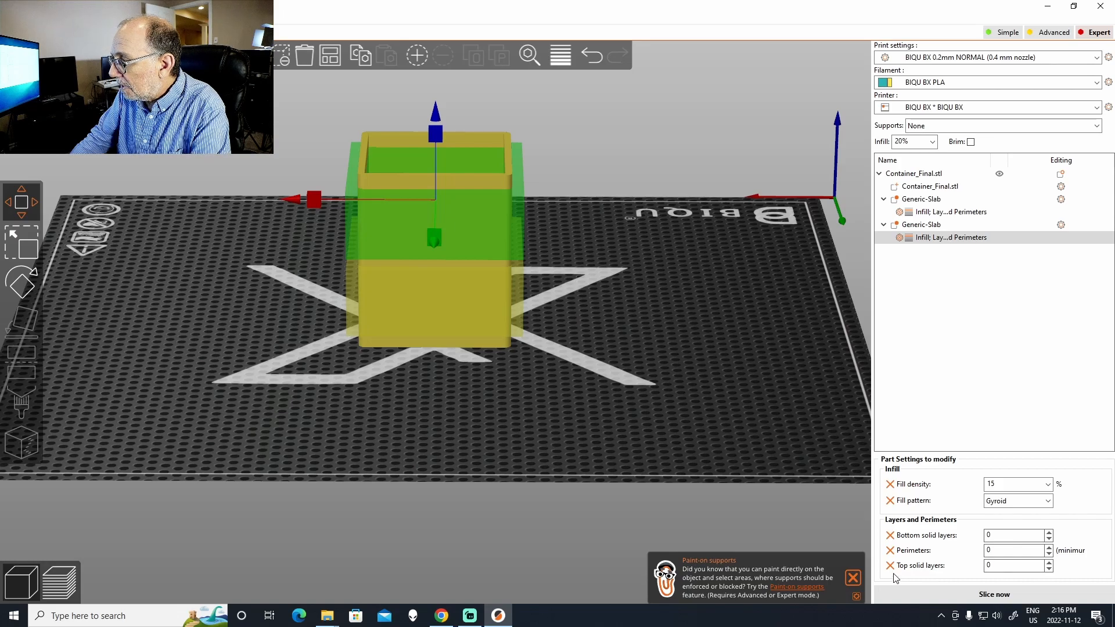
- Set the lower slab modifier's bottom solid layers, perimeters and top solid layers all to 0
click(941, 213)
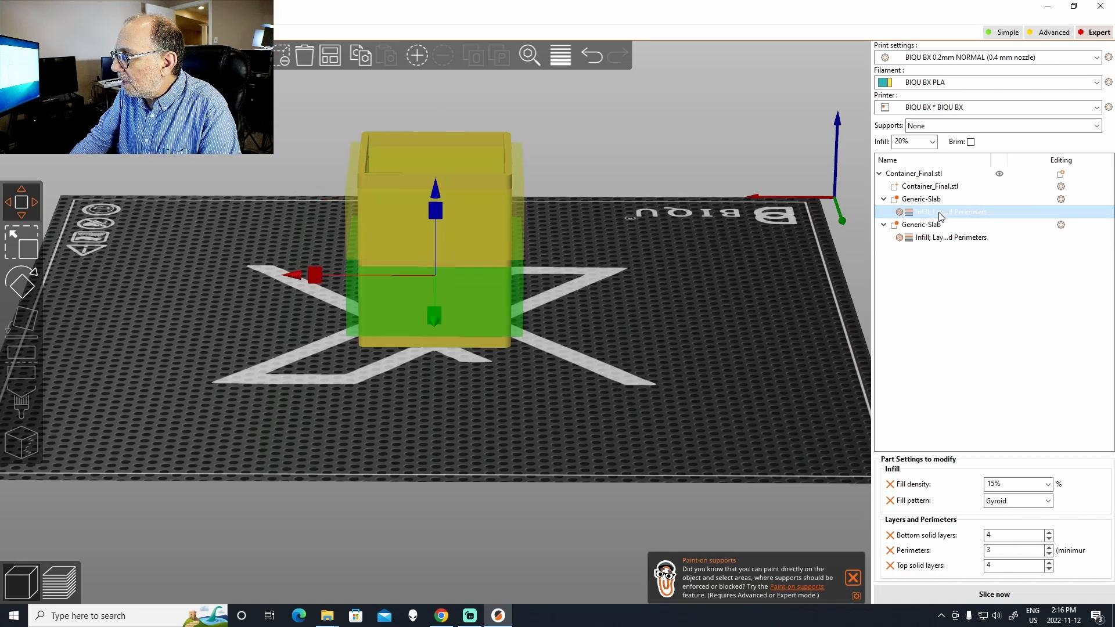
click(999, 534)
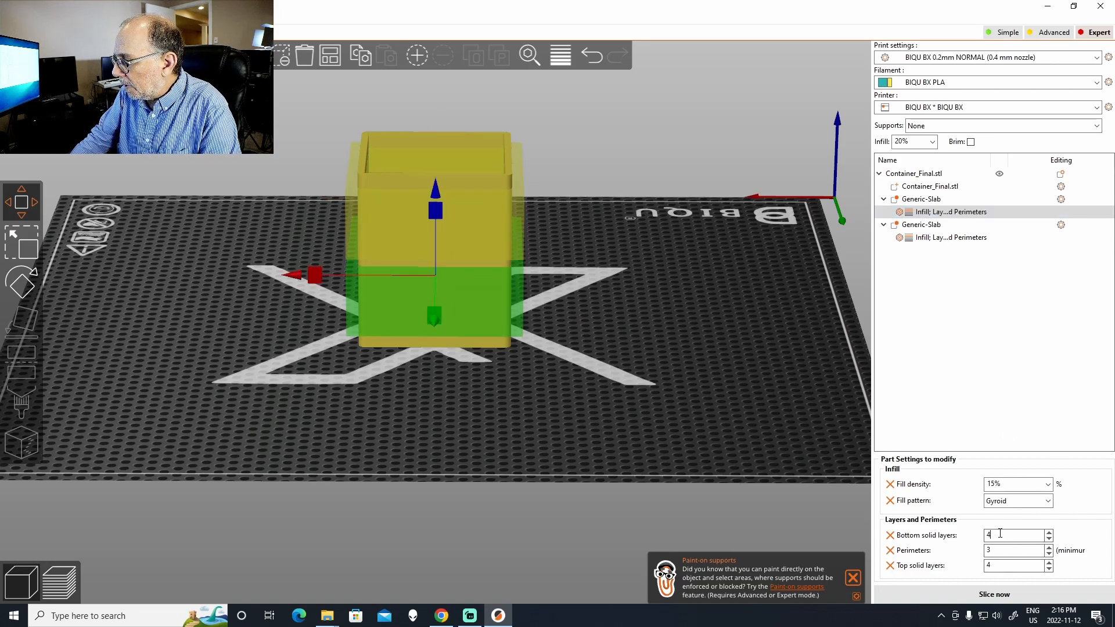
key(0)
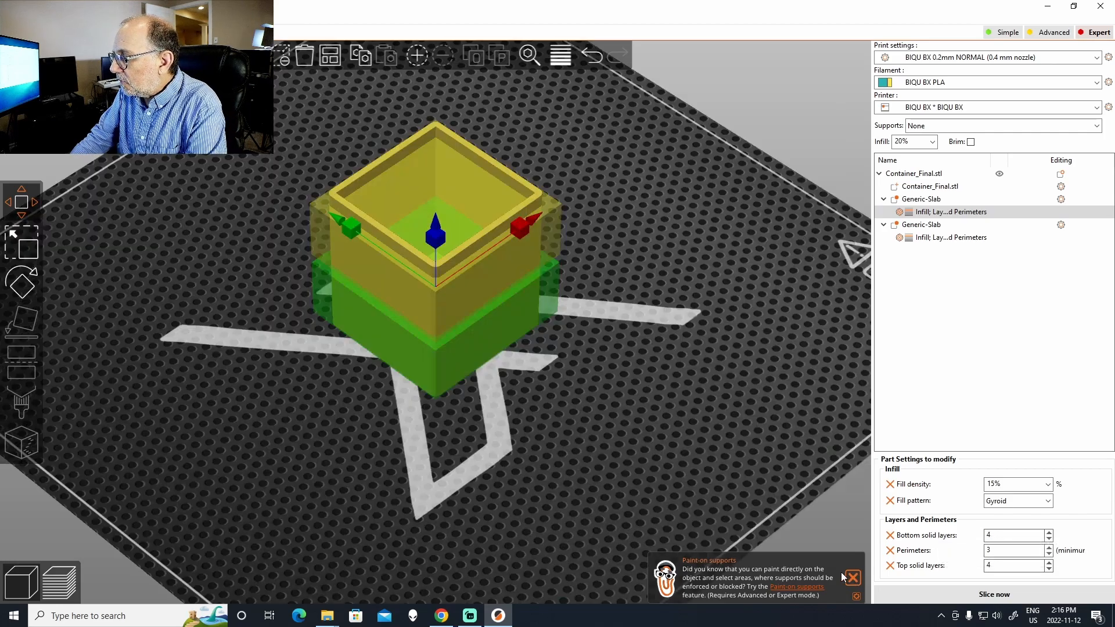
drag(604, 447, 617, 413)
drag(1031, 537, 978, 528)
text(0)
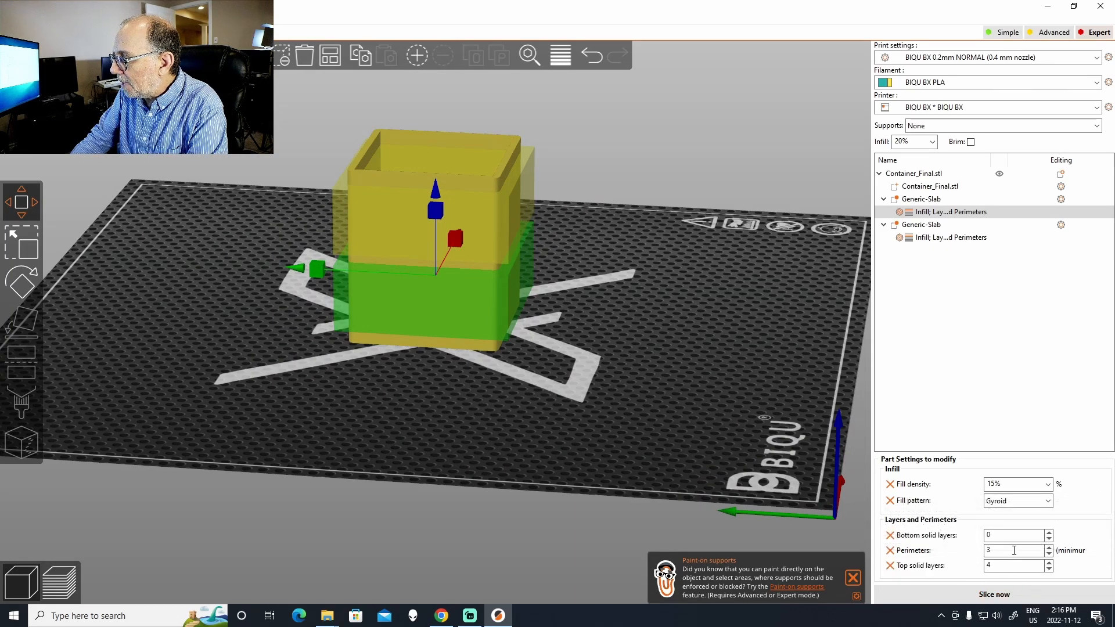
text(0)
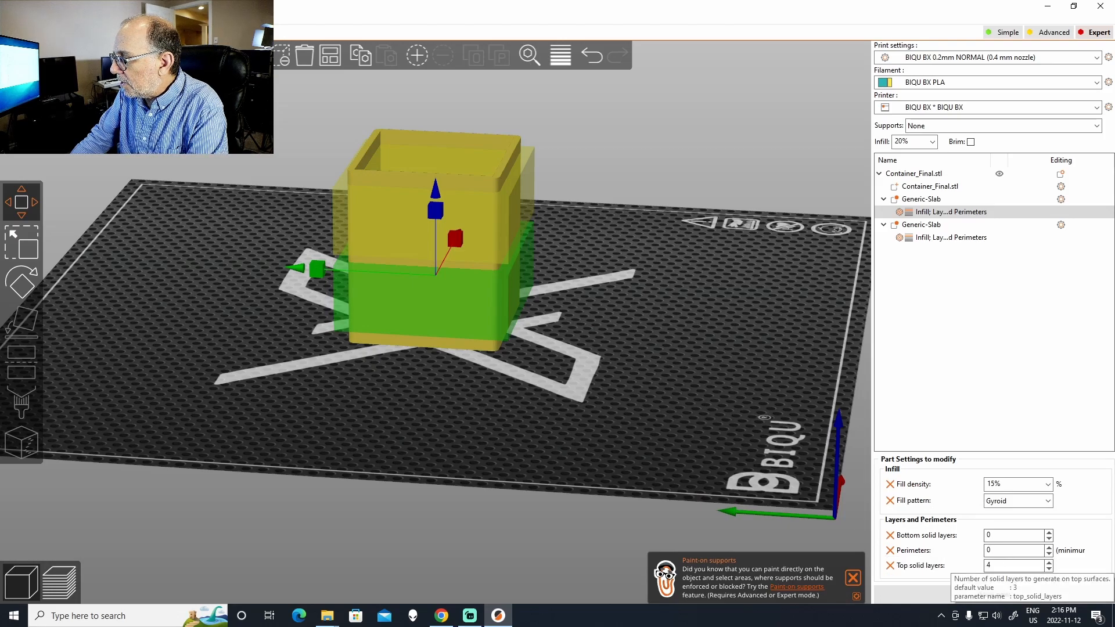
text(0)
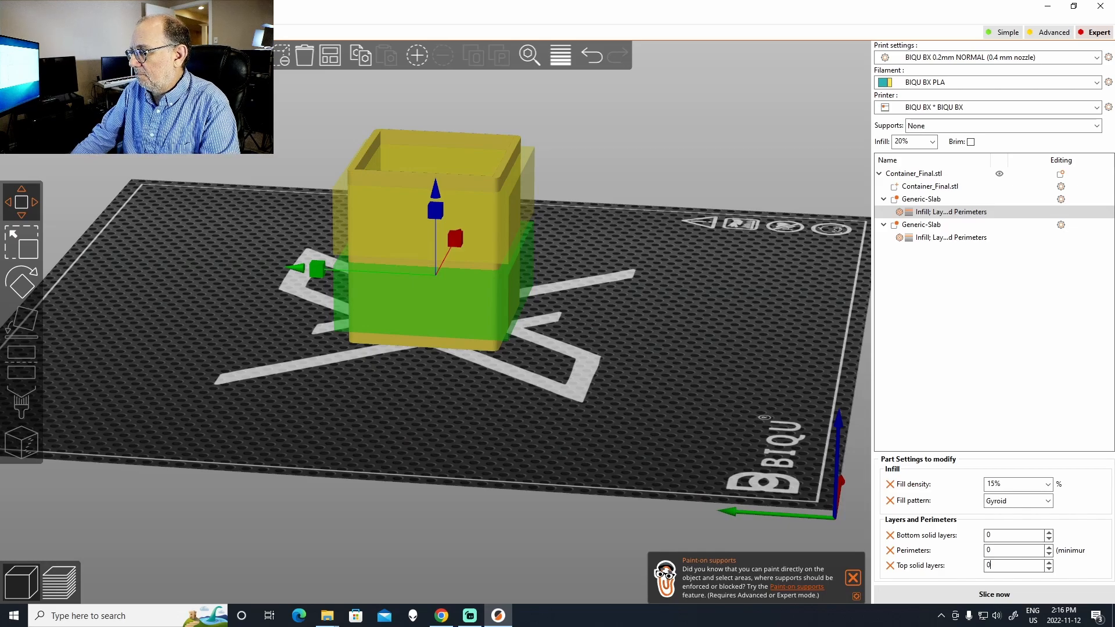
- Slice the container and inspect the exposed gyroid wall bands from several sides in the preview
drag(683, 409, 636, 423)
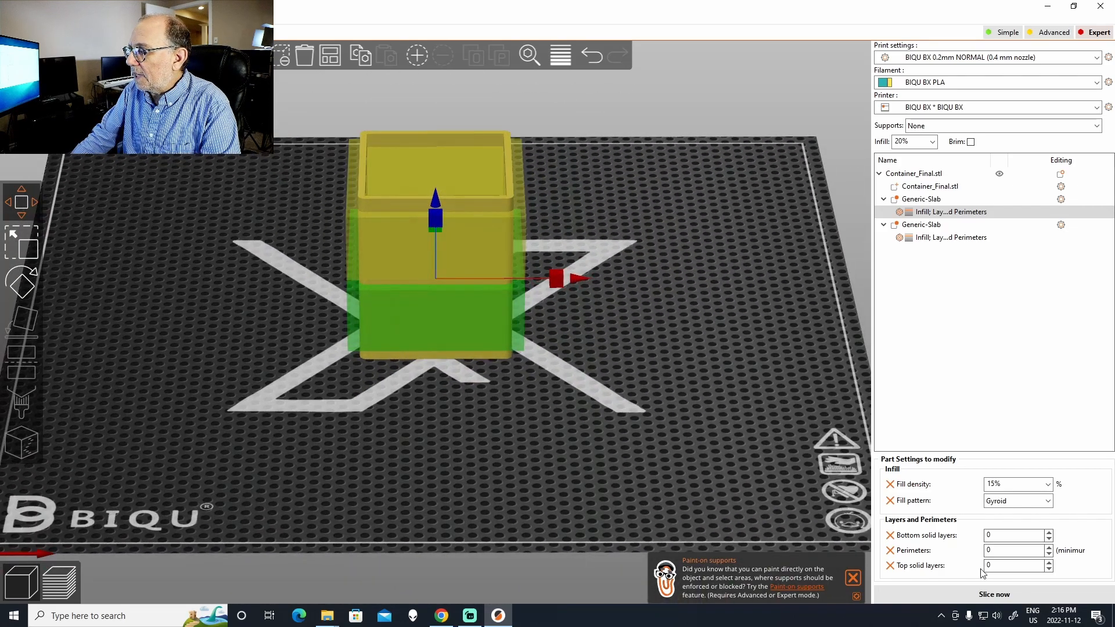
click(991, 596)
drag(623, 368, 668, 360)
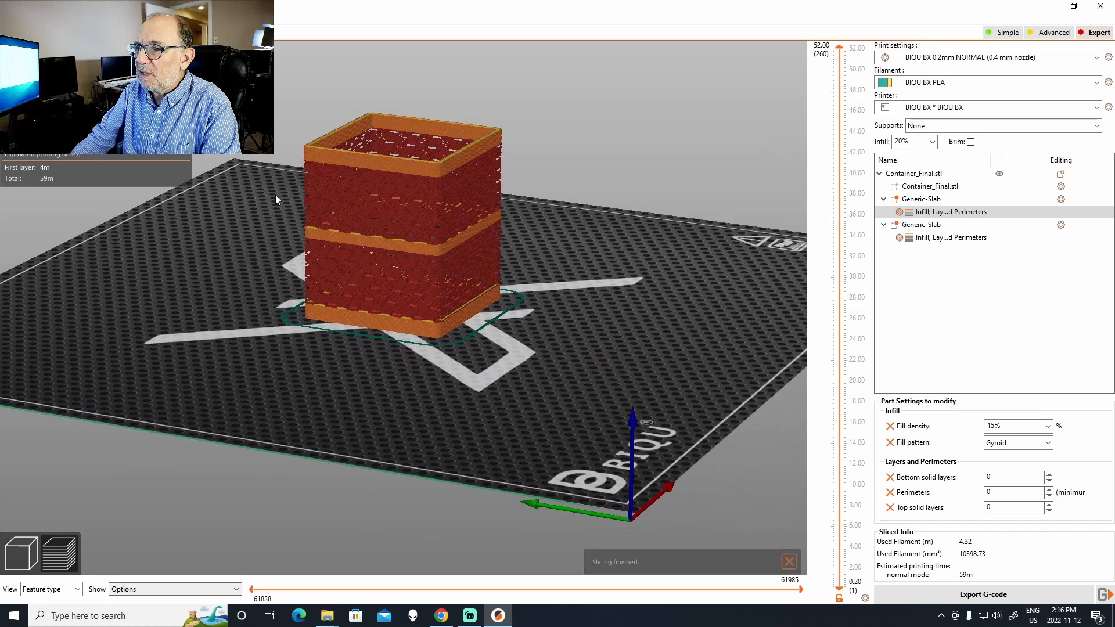
scroll(291, 197, up, 3)
drag(618, 228, 809, 236)
drag(660, 228, 769, 224)
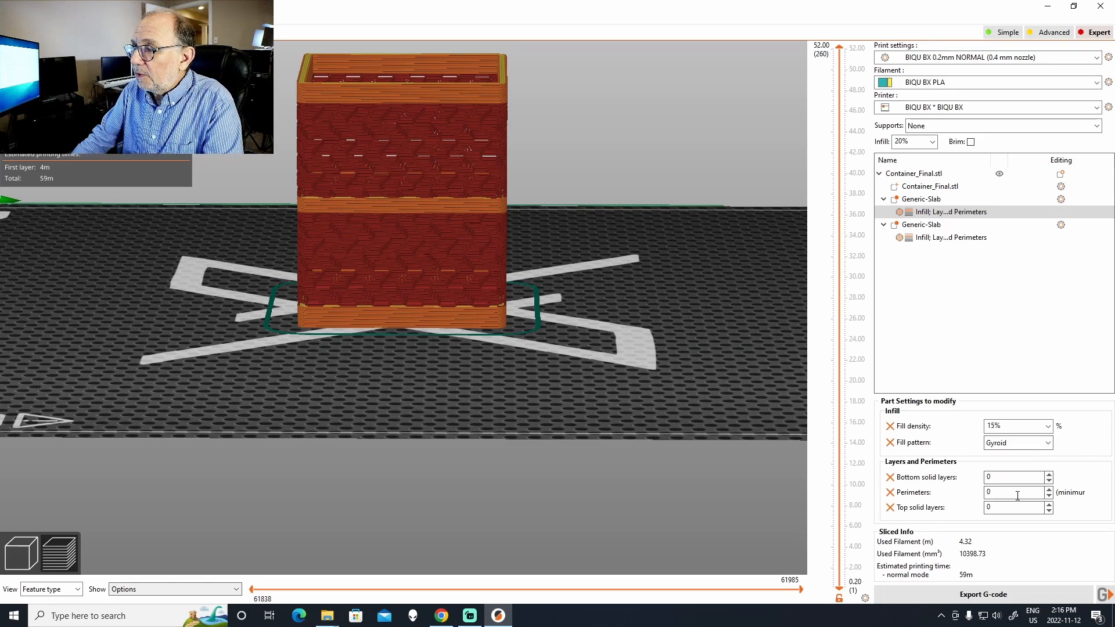
- Try the Cubic fill pattern on the lower slab modifier, reslice, and inspect the lower wall band up close
click(1024, 444)
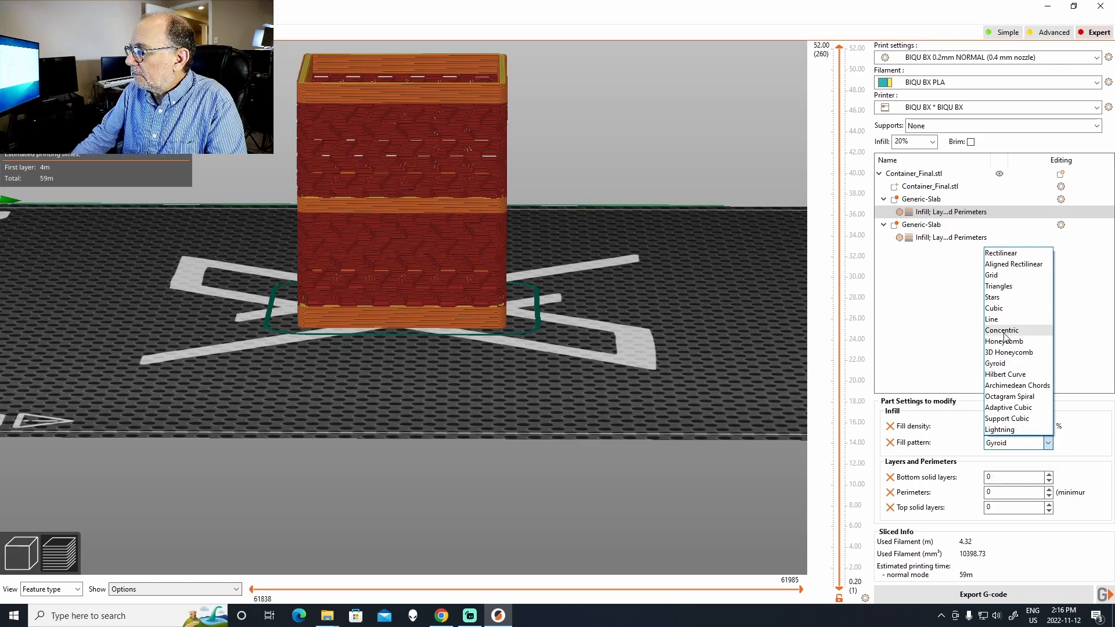
click(1001, 309)
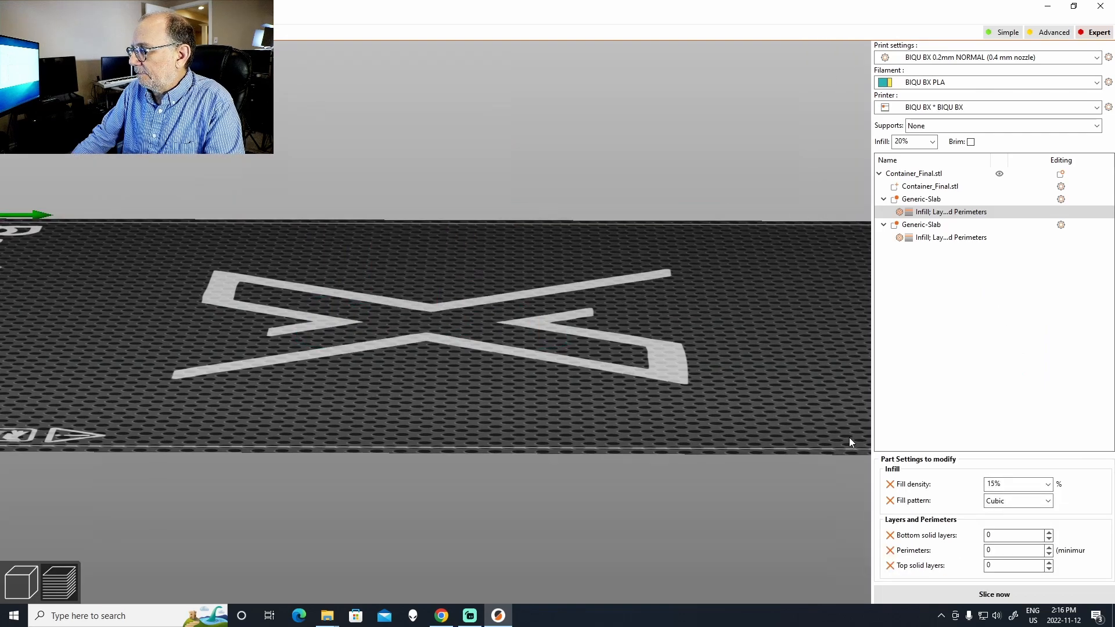
click(994, 594)
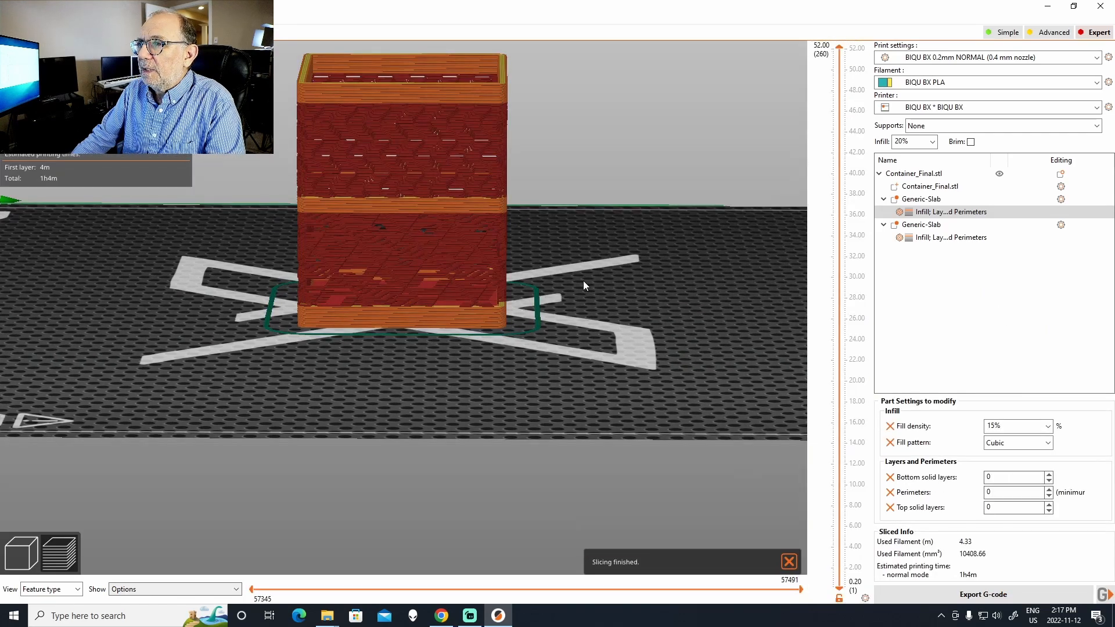
key(1)
drag(583, 273, 586, 274)
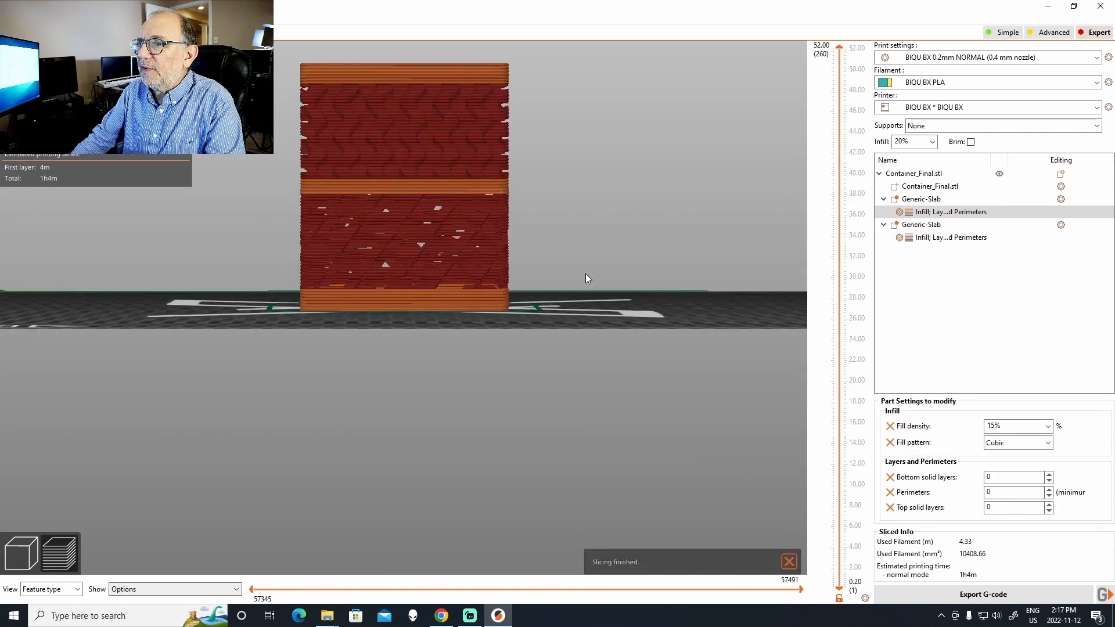
scroll(350, 211, up, 5)
scroll(350, 210, up, 1)
scroll(579, 186, up, 3)
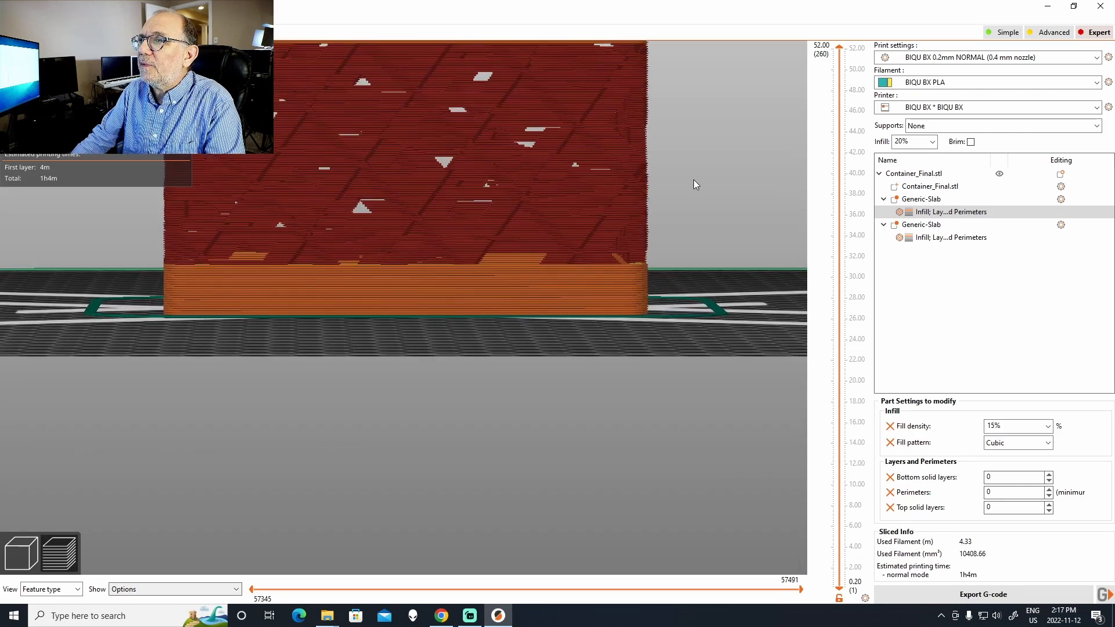
drag(693, 180, 692, 204)
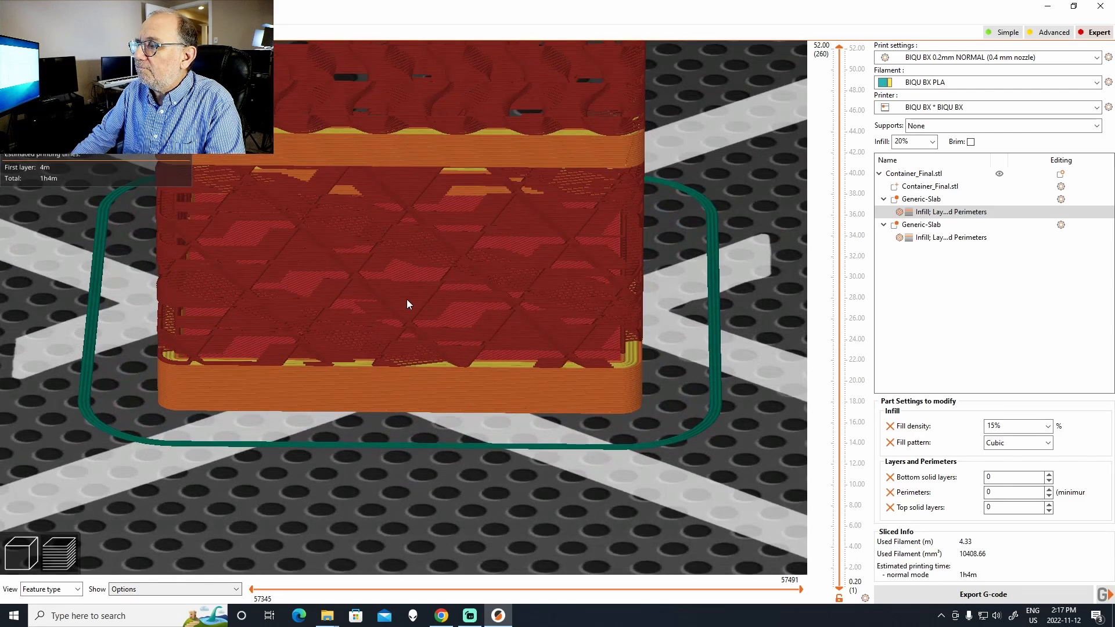
- Try the 3D Honeycomb fill pattern on the lower slab modifier, reslice, and inspect the container from other sides
click(1023, 448)
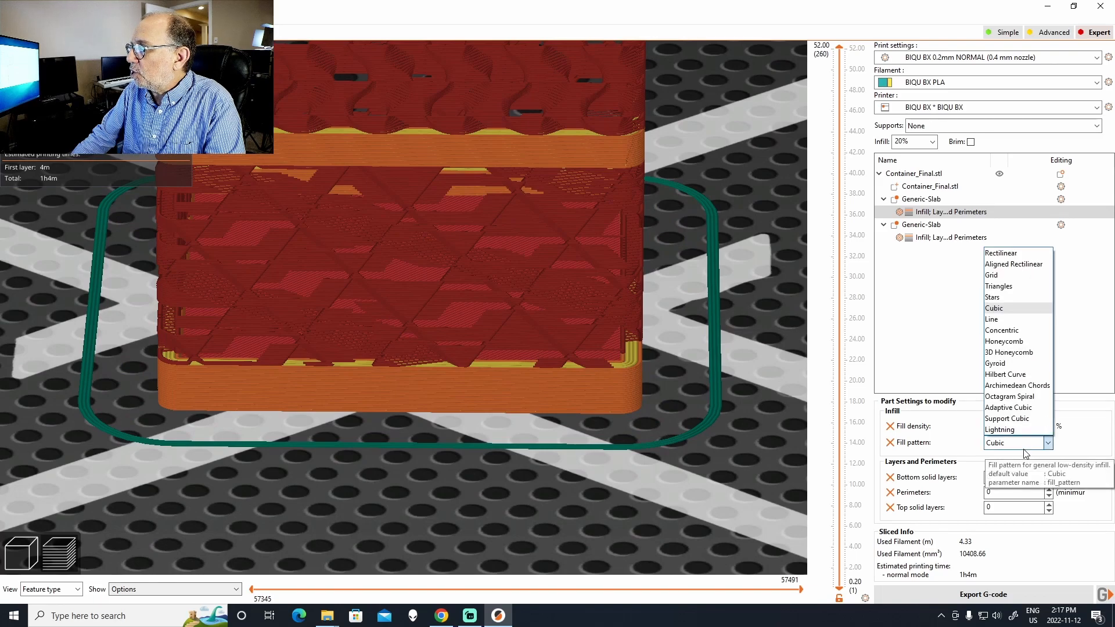
click(994, 357)
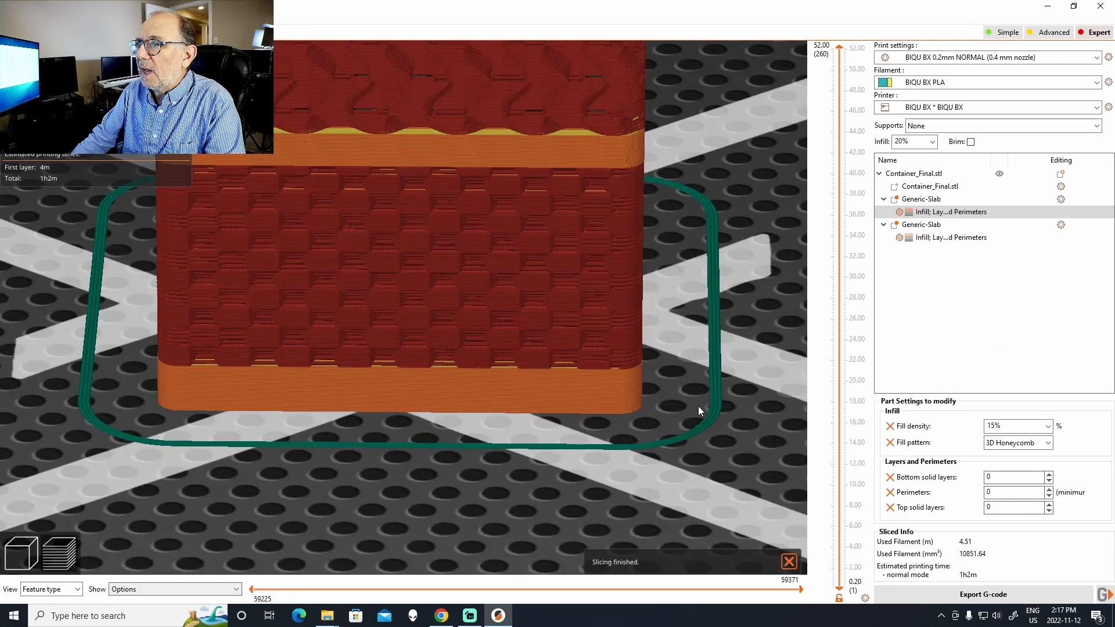
drag(699, 374, 813, 368)
drag(347, 359, 660, 360)
scroll(349, 385, down, 5)
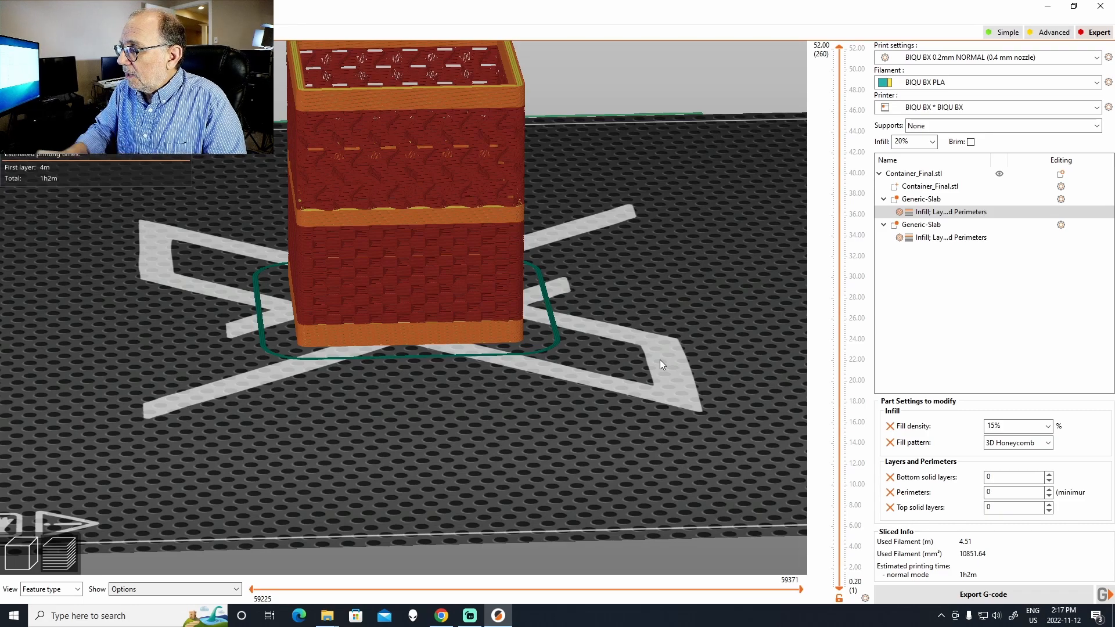
- Set the lower slab modifier's fill pattern back to Gyroid and reslice the container
click(1047, 443)
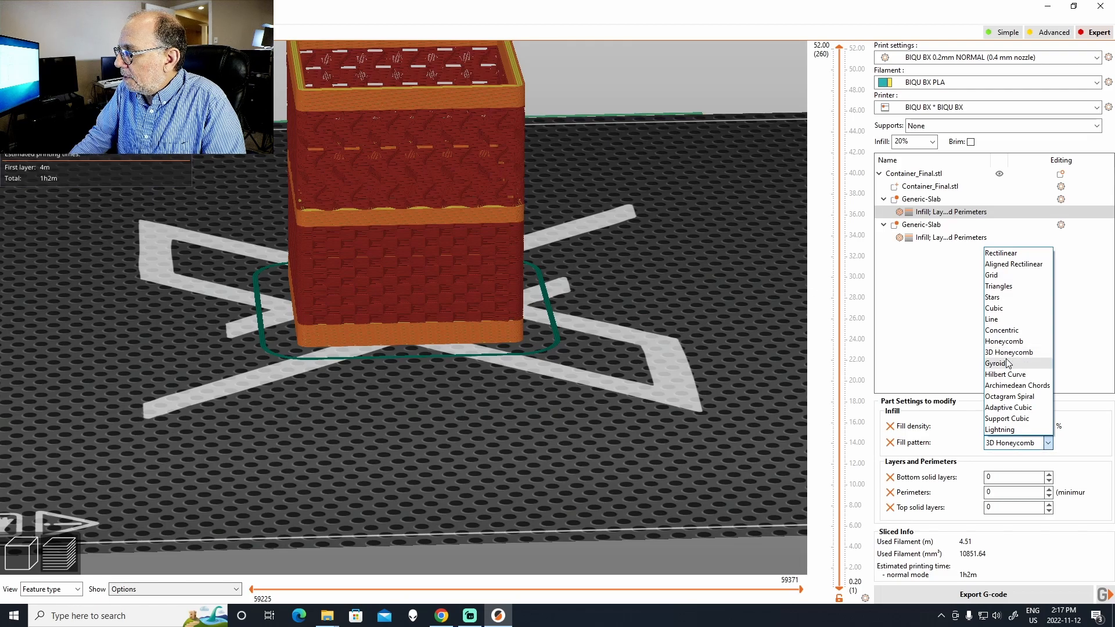
click(996, 363)
click(978, 593)
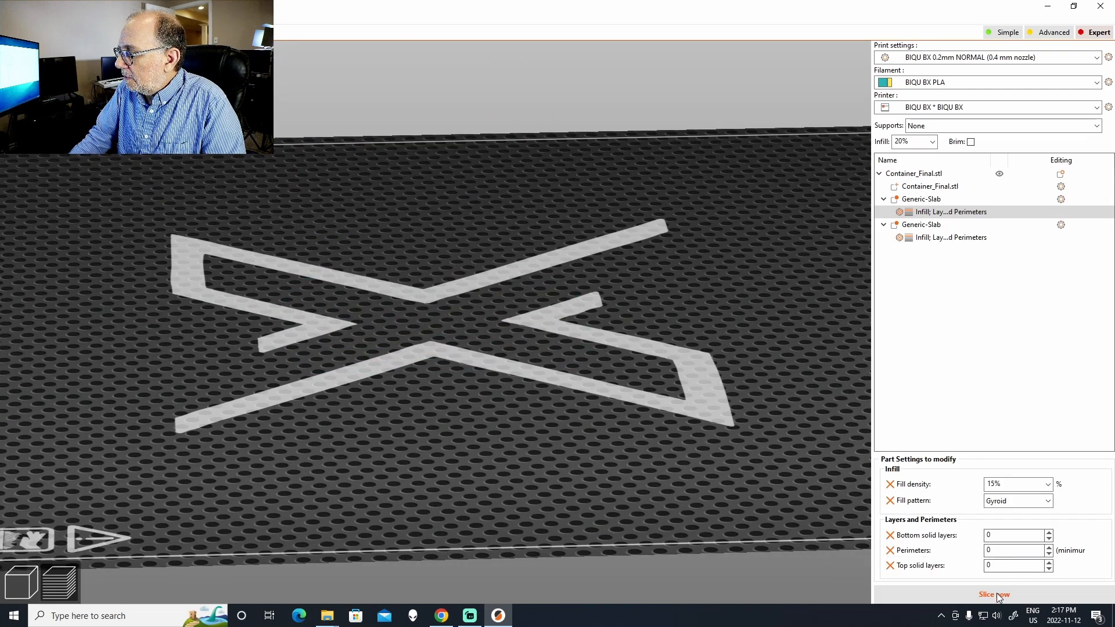
scroll(642, 378, down, 5)
mouse_move(622, 385)
mouse_down()
mouse_move(614, 361)
mouse_move(619, 374)
mouse_up()
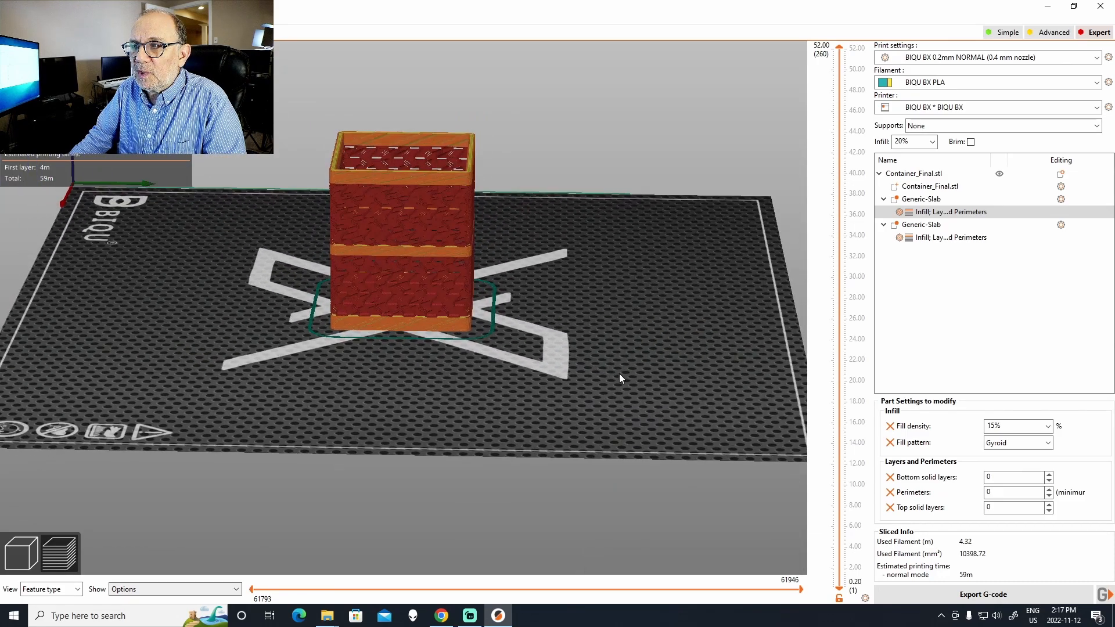